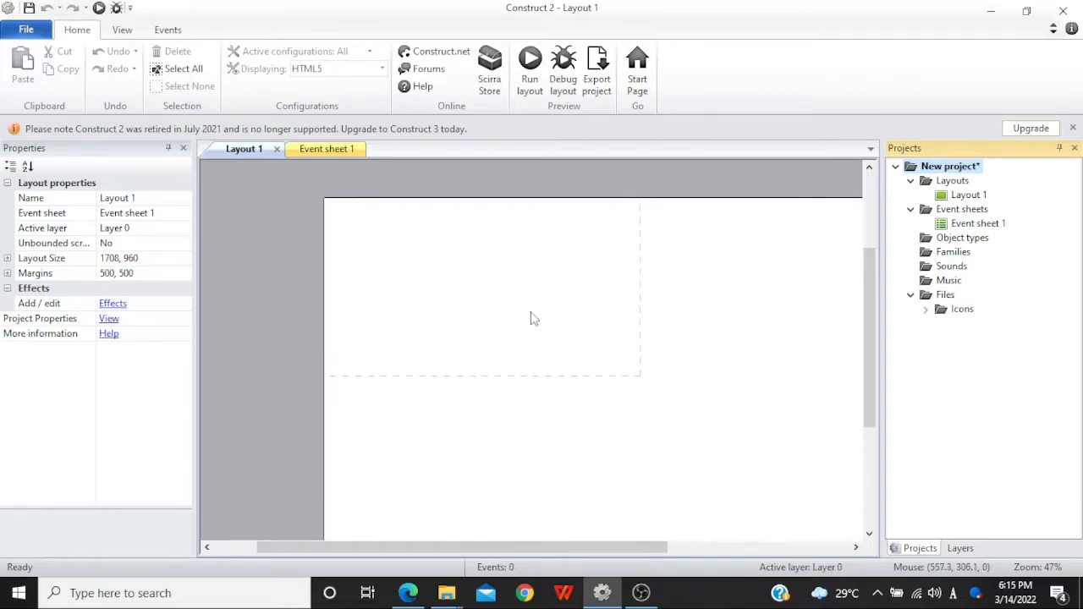
- Switch to the Trial Class Platformer folder and browse through 1_Main_character, Dark_Elves, PNG and PNG Sequences to the Idle folder
mouse_move(451, 594)
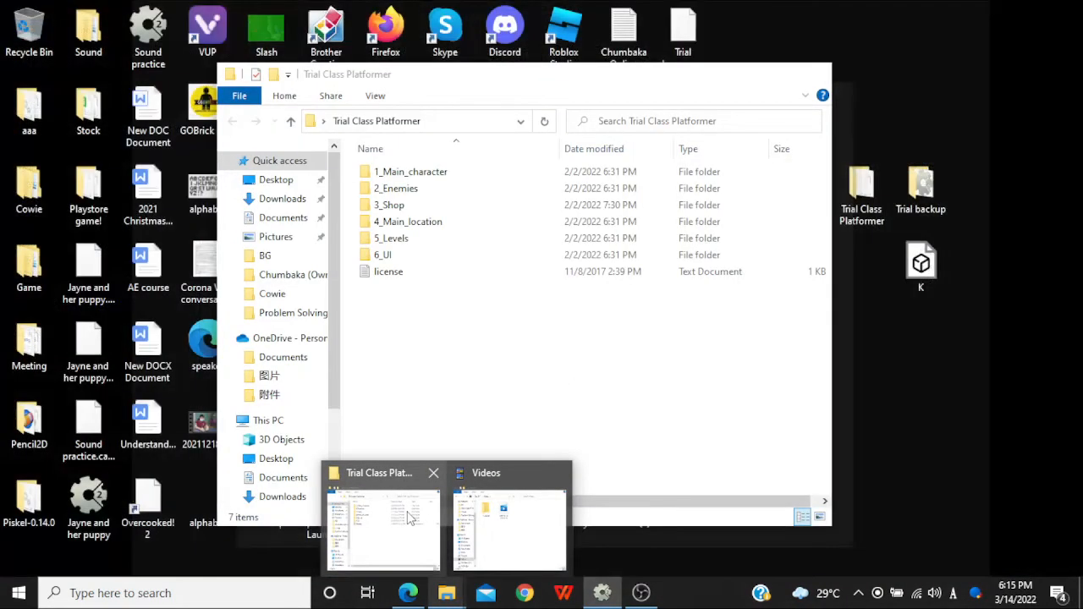
left_click(389, 515)
left_click_drag(547, 76, 987, 127)
double_click(850, 223)
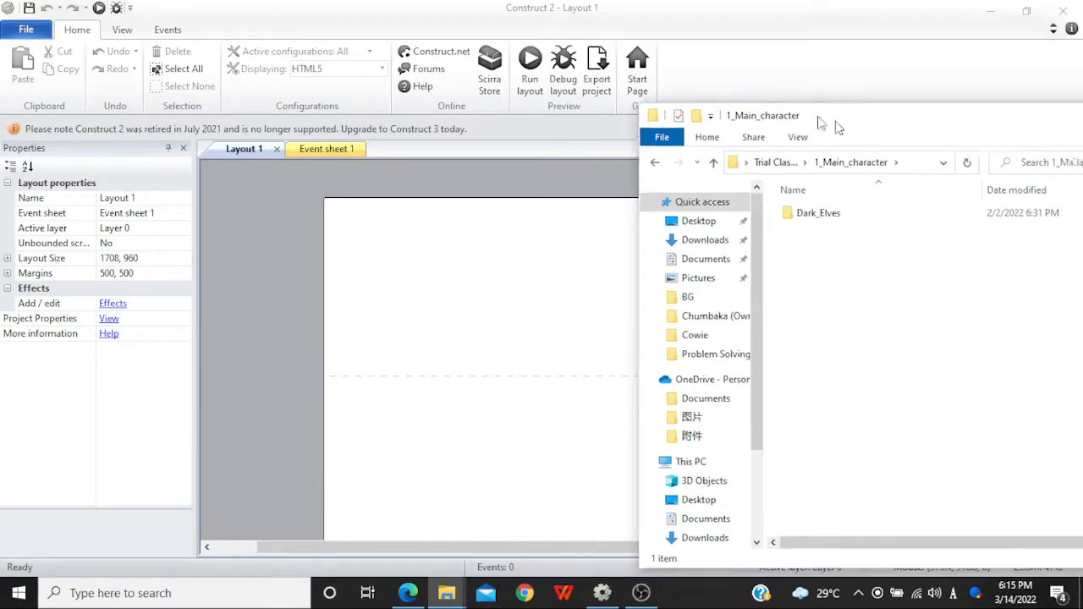
double_click(744, 190)
double_click(736, 224)
double_click(776, 191)
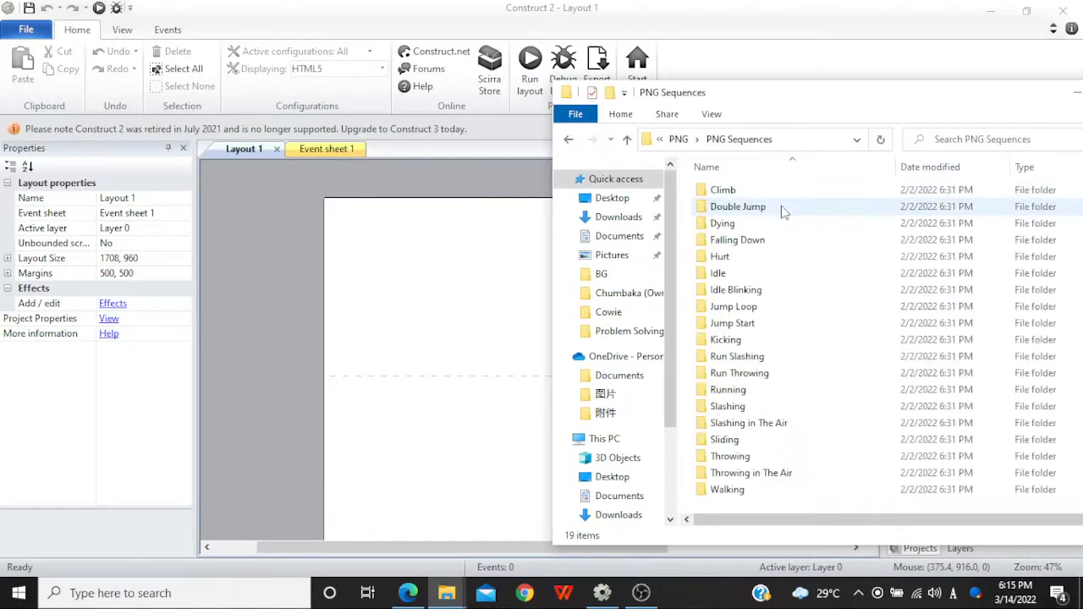
double_click(741, 274)
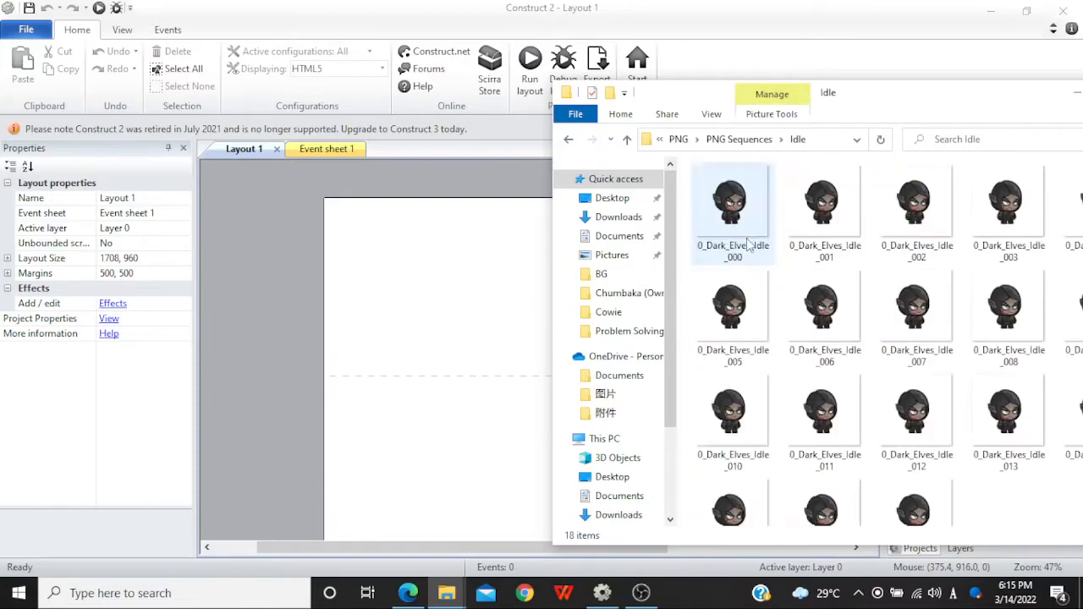
- Import the 0_Dark_Elves_Idle_000 image into Layout 1 in Construct 2 as a sprite
left_click(732, 203)
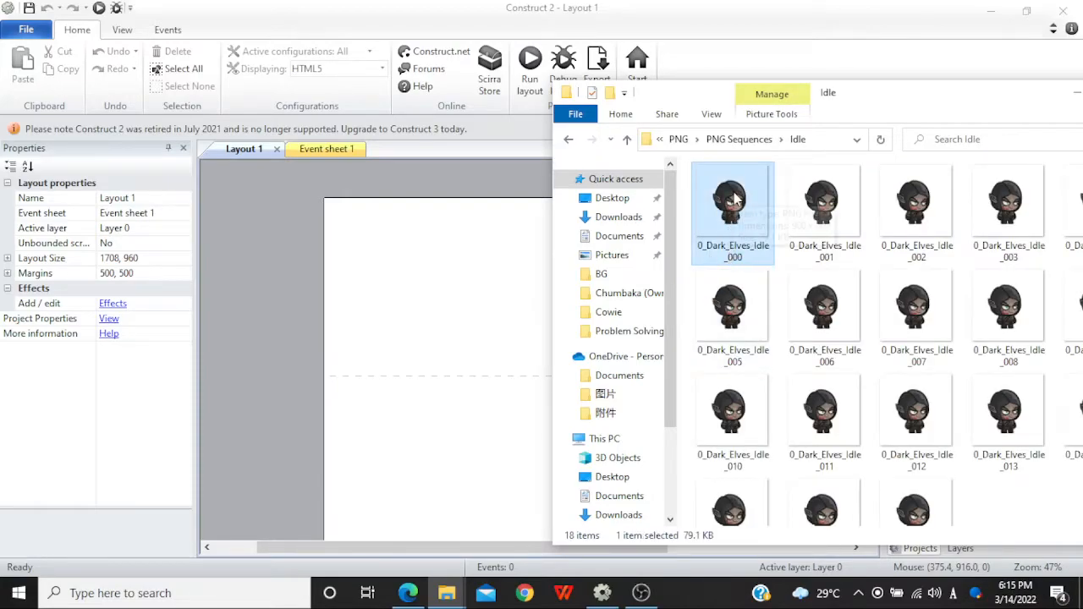
left_click_drag(735, 198, 402, 272)
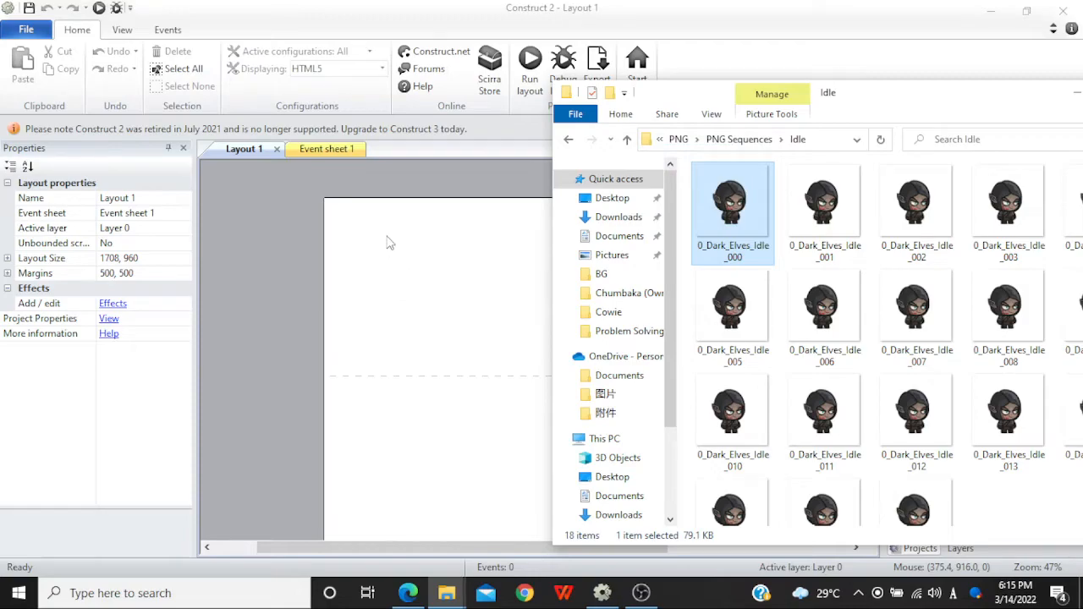
left_click(461, 301)
left_click(637, 284)
- Shrink the dark elf sprite to about 286 x 288 and place it near the layout's upper-left corner, at about 171, 181
left_click_drag(501, 289, 607, 421)
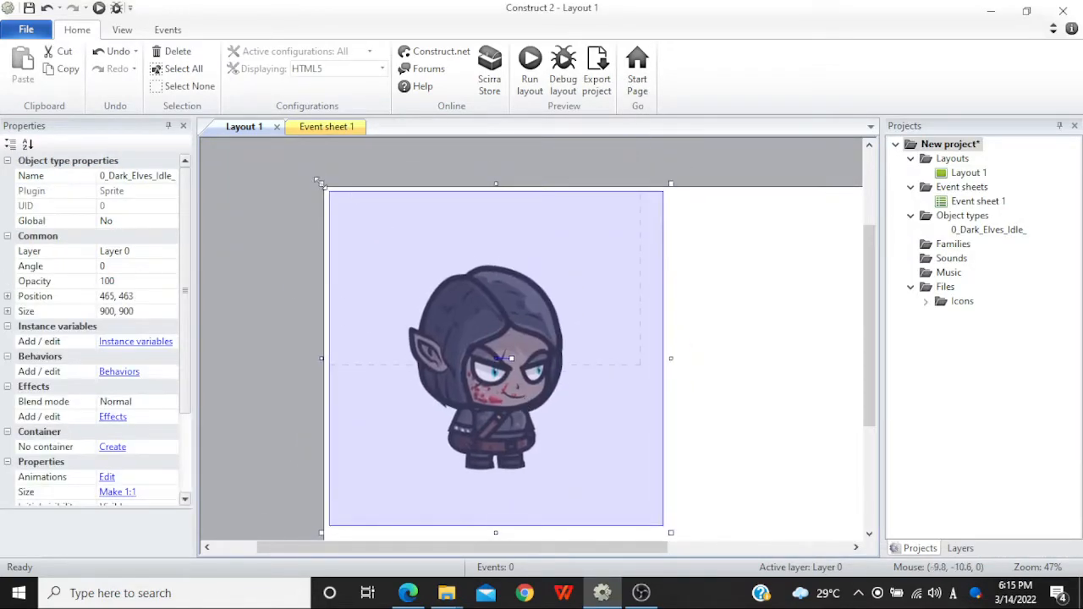
left_click_drag(318, 181, 563, 426)
left_click_drag(604, 472, 388, 262)
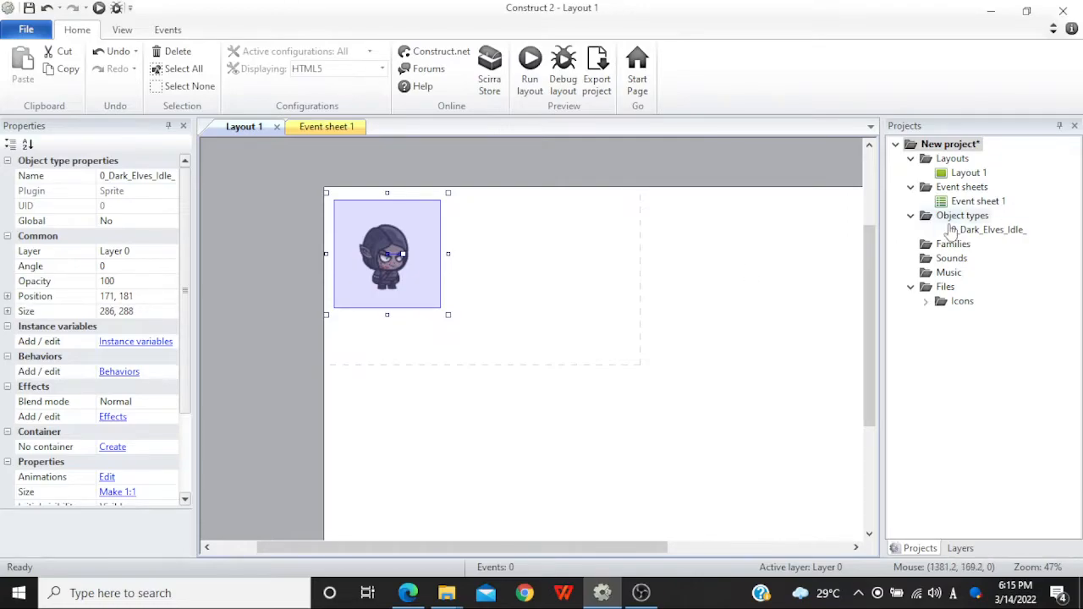
left_click(947, 273)
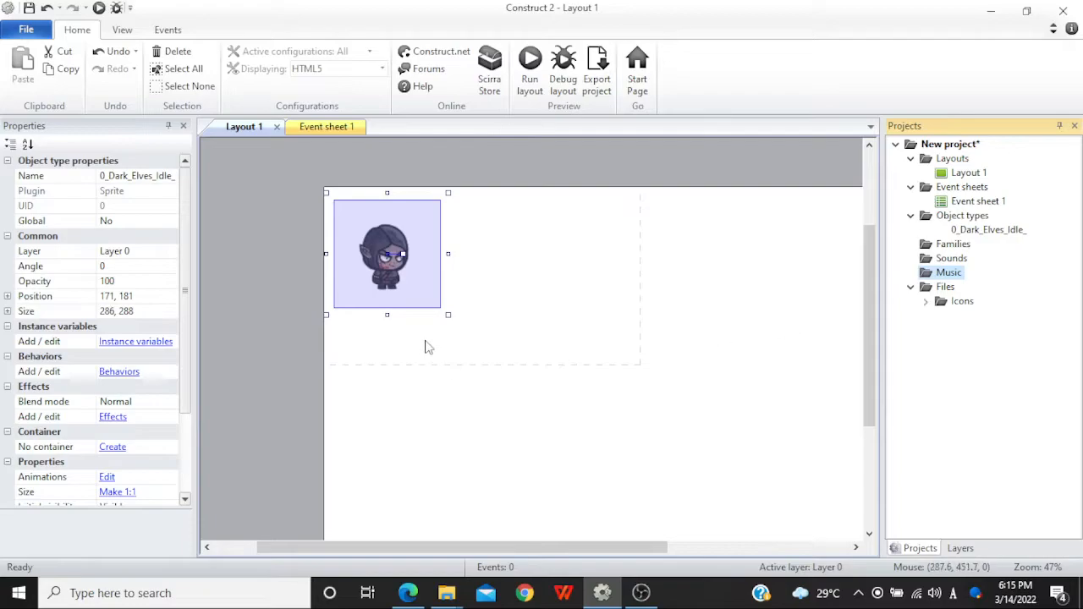
- Switch to the Edge browser, open google.com.my and search for "sound effect for games"
left_click(407, 592)
type("g")
left_click(324, 41)
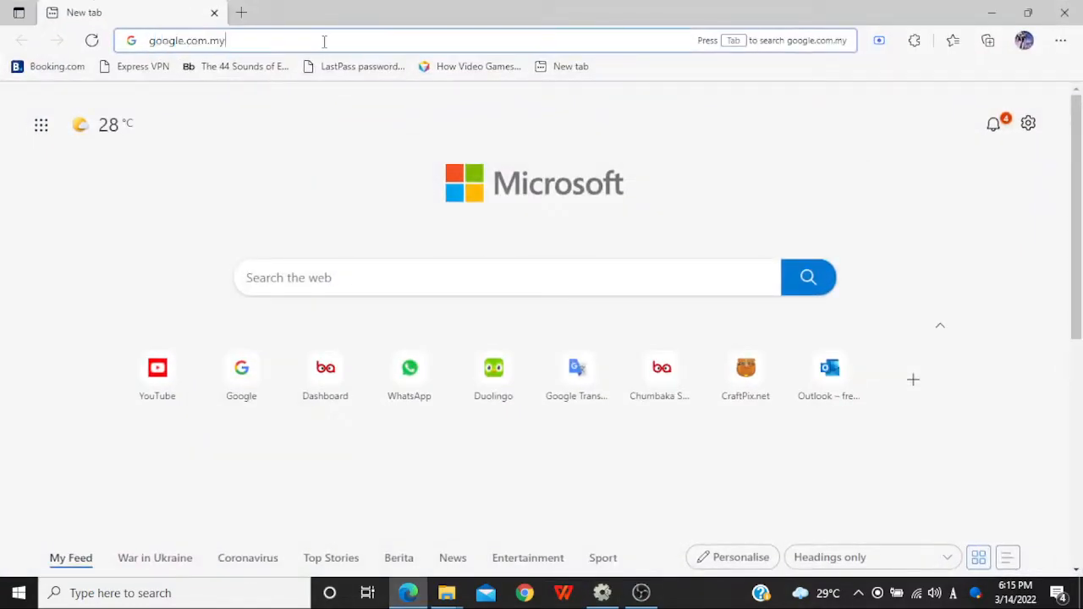
key("Return")
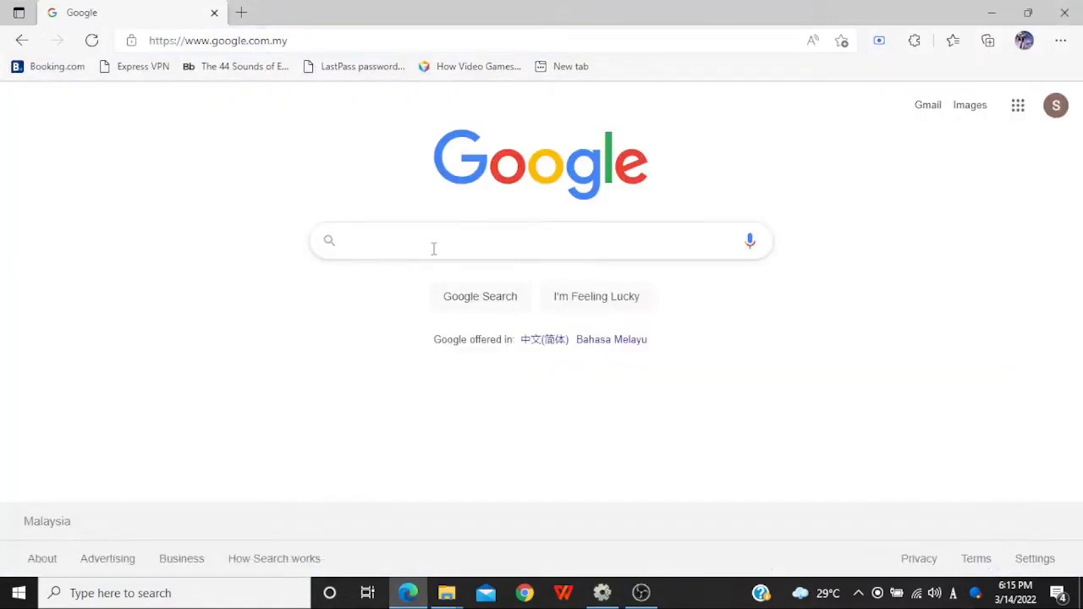
left_click(434, 248)
type("so")
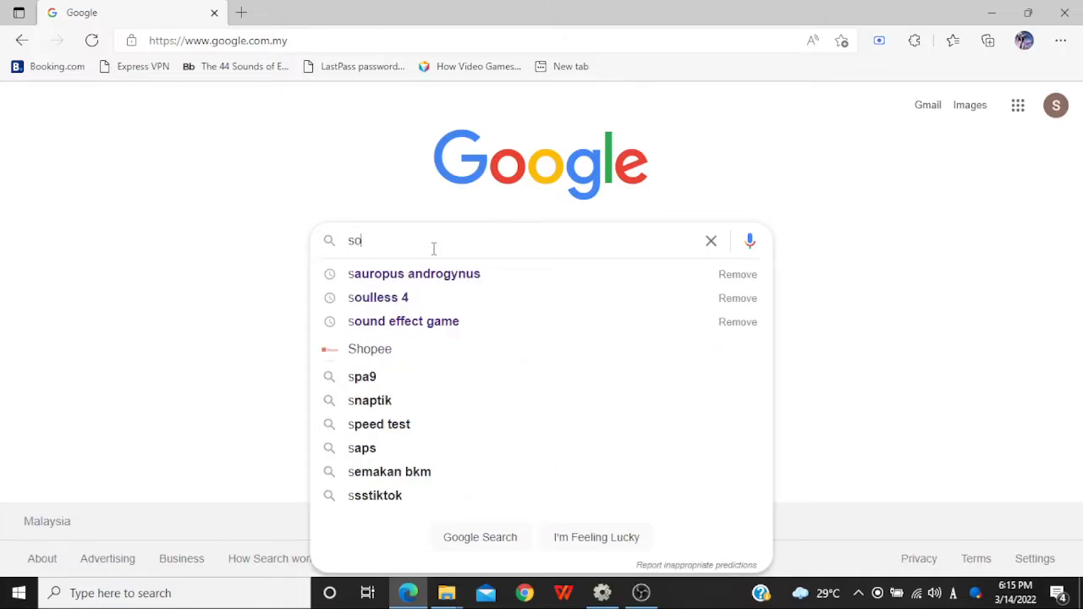
type("und effect for game")
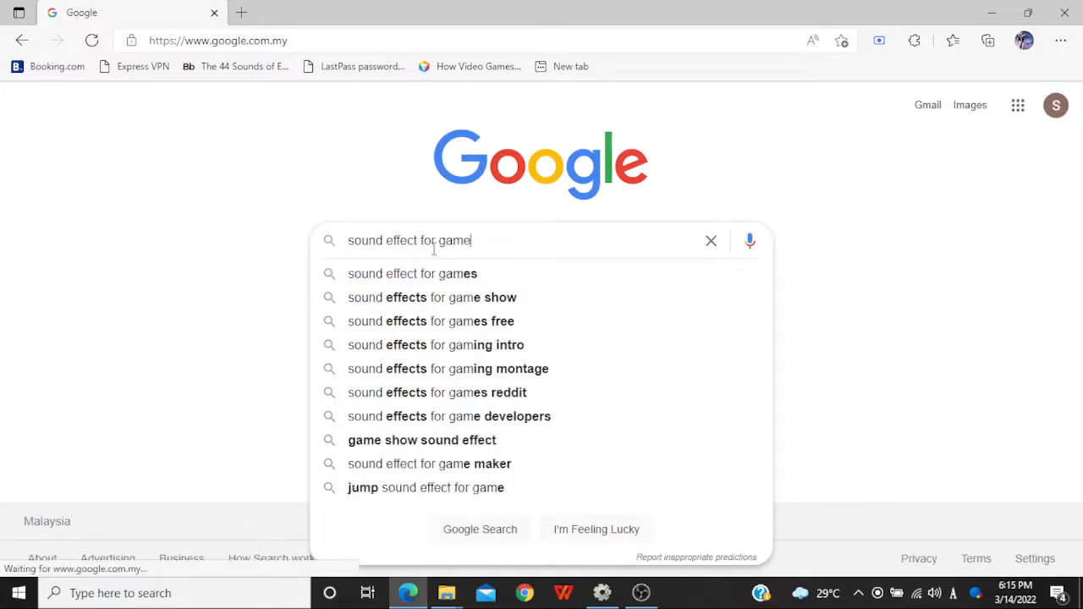
type("s")
key("Return")
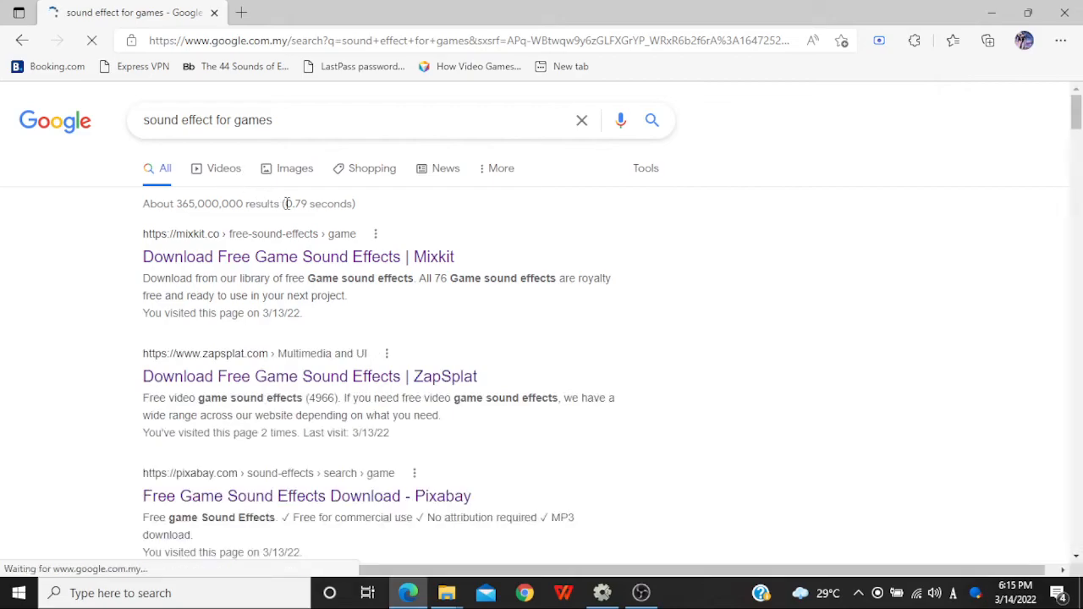
- Open Mixkit's free game sound effects page and preview "Arcade game complete or approved mission" and "Arcade retro changing tab"
scroll(285, 203, "down", 1)
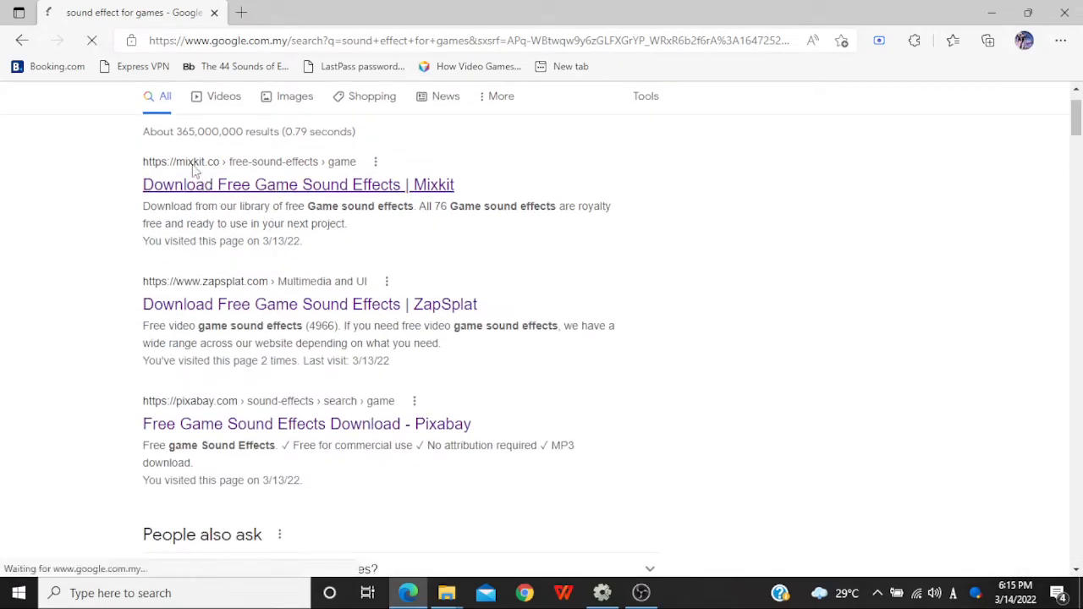
scroll(476, 235, "down", 5)
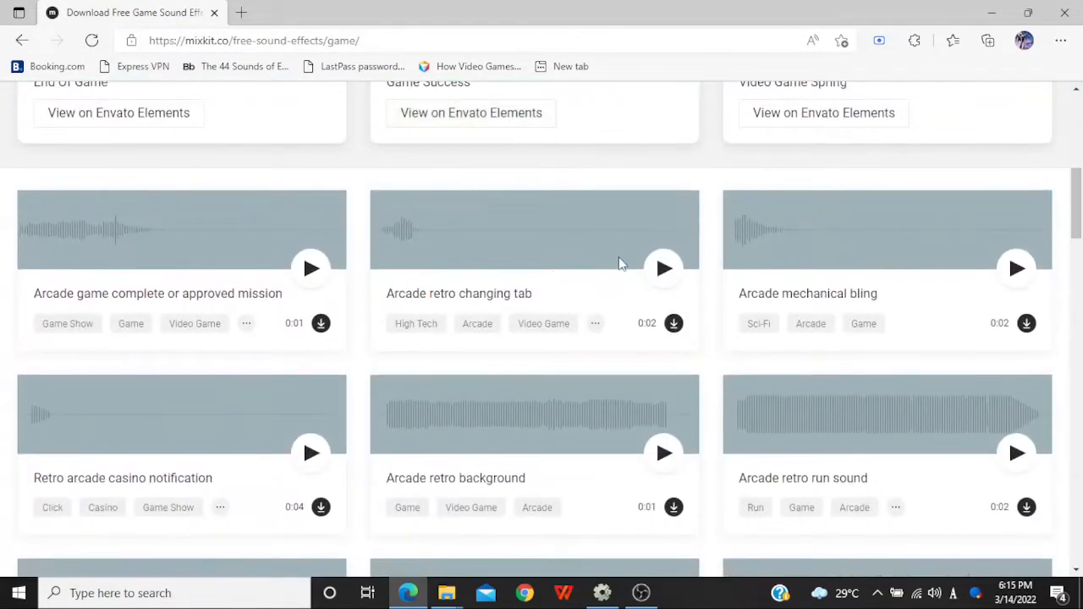
left_click(313, 270)
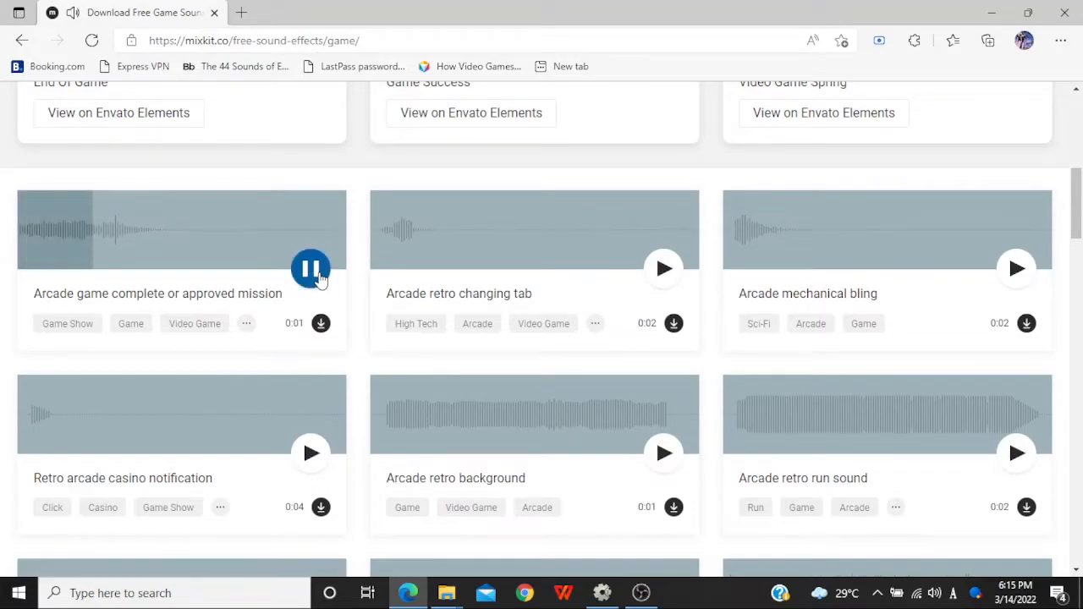
left_click(668, 271)
- Search the Mixkit sound effects for "hit"
scroll(346, 158, "up", 5)
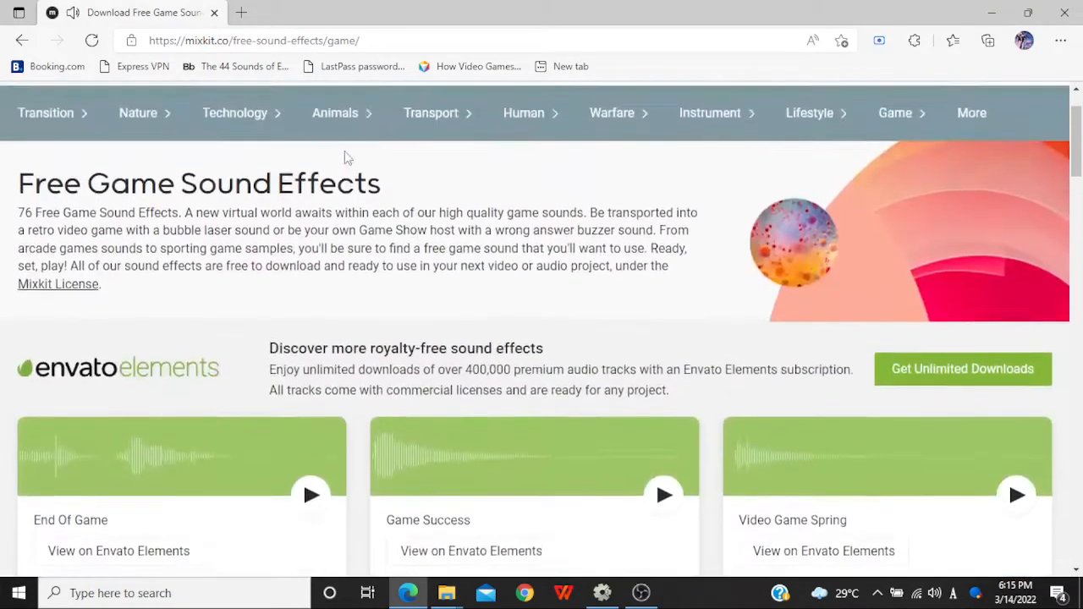
scroll(239, 121, "up", 1)
double_click(384, 117)
type("hit")
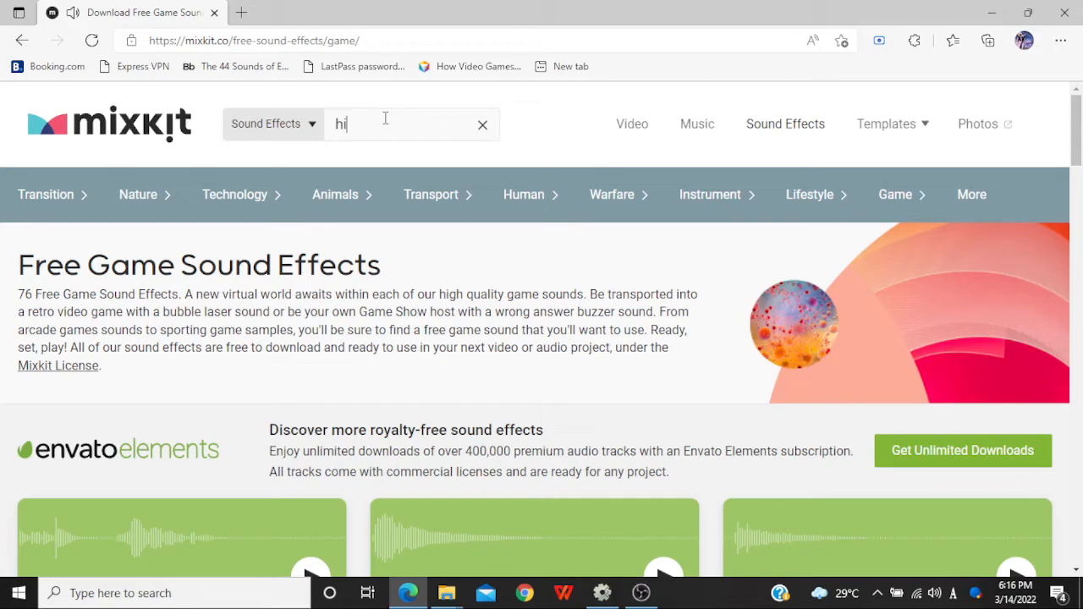
key("Return")
- Preview the hit sounds Falling empty can, Soft horror hit drum, Deep heartbeat impact and Falling on undergrowth
scroll(401, 244, "down", 5)
left_click(309, 364)
scroll(677, 282, "down", 2)
left_click(659, 403)
left_click(311, 399)
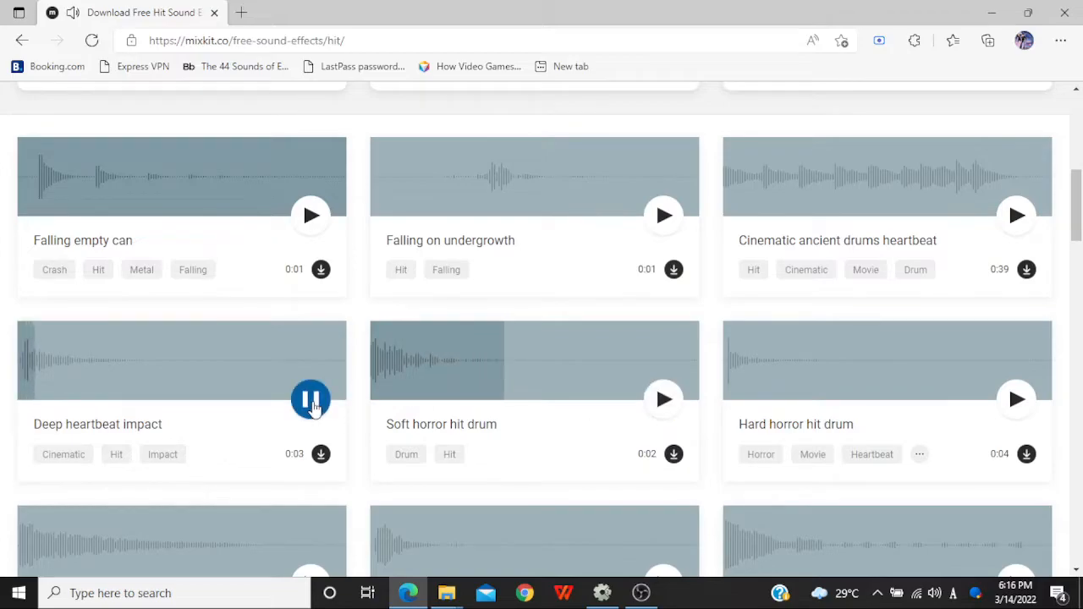
left_click(663, 215)
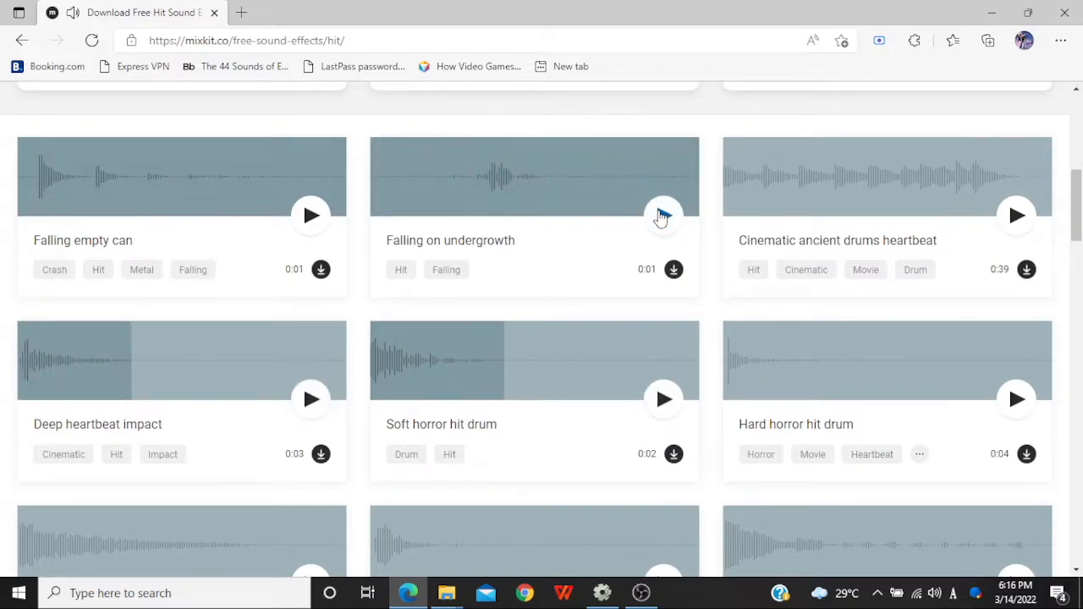
- Download the "Falling on undergrowth" sound effect and dismiss the Envato Elements offer
scroll(598, 317, "up", 2)
scroll(598, 317, "down", 1)
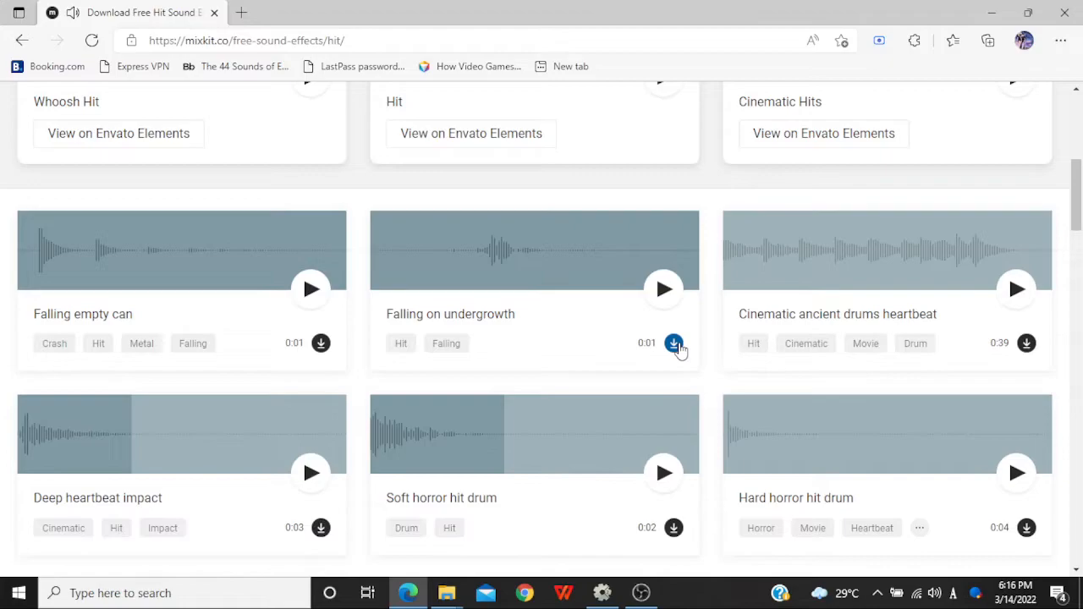
left_click(674, 343)
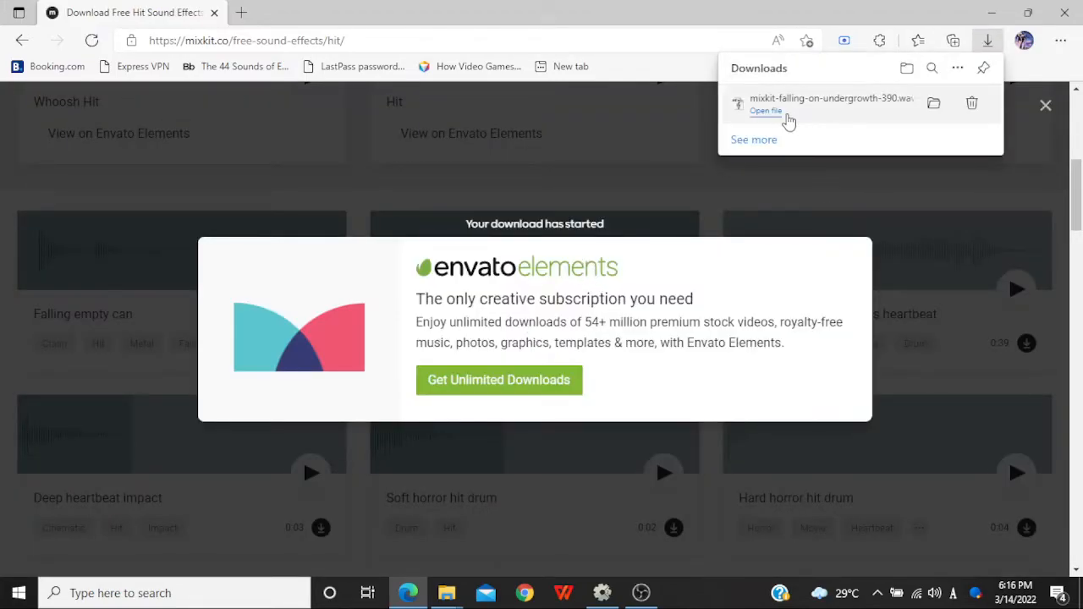
left_click(758, 212)
- Return to Construct 2 and move the dark elf sprite slightly to about 190, 190
left_click(991, 12)
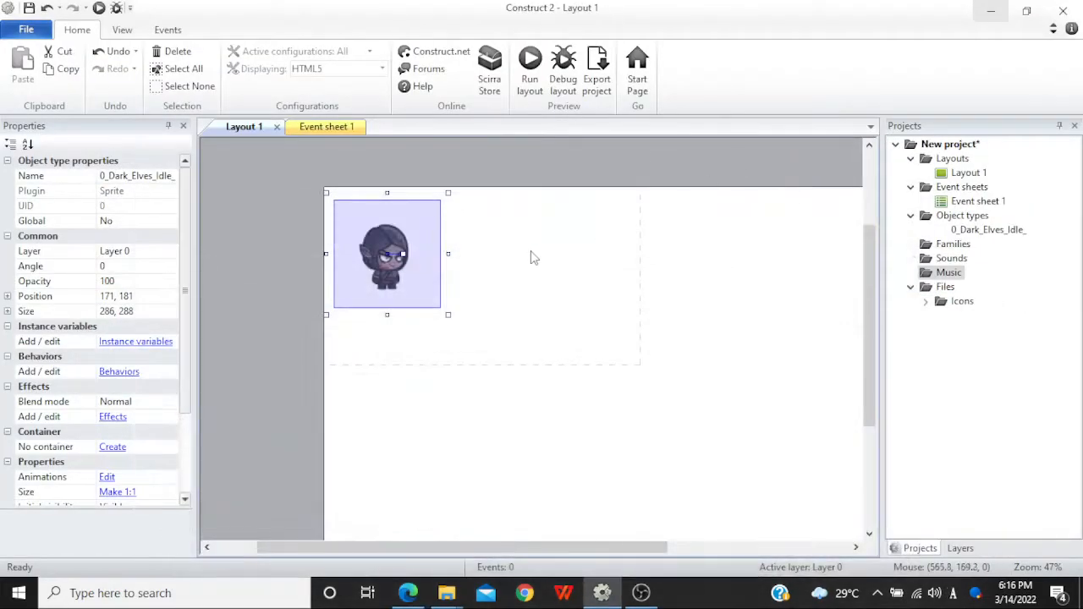
left_click_drag(397, 266, 404, 269)
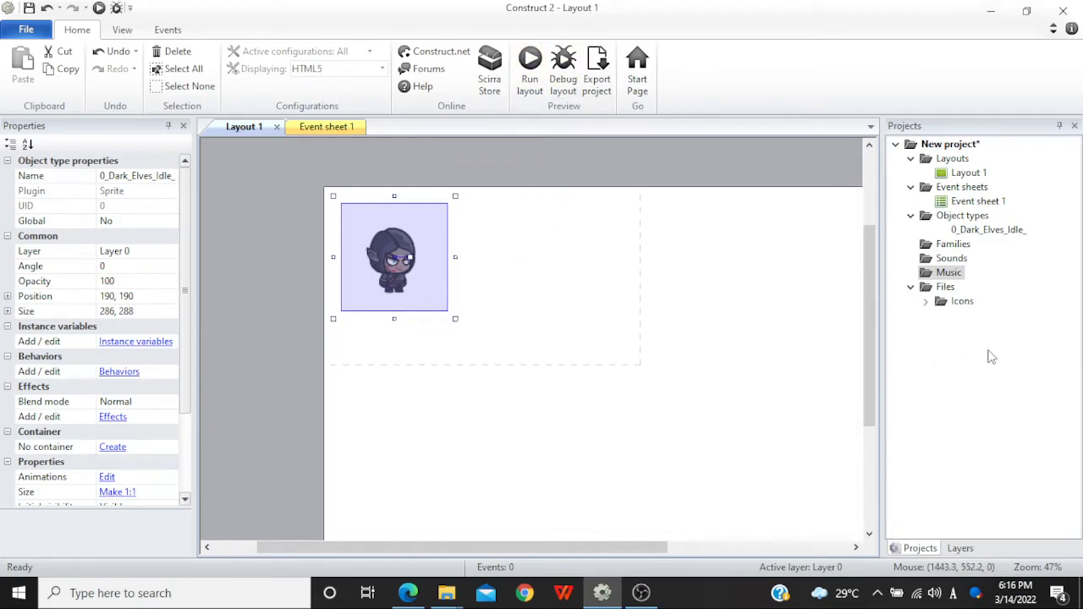
- Import mixkit-falling-on-undergrowth-390 from the Downloads folder into the project's Sounds folder
left_click(947, 262)
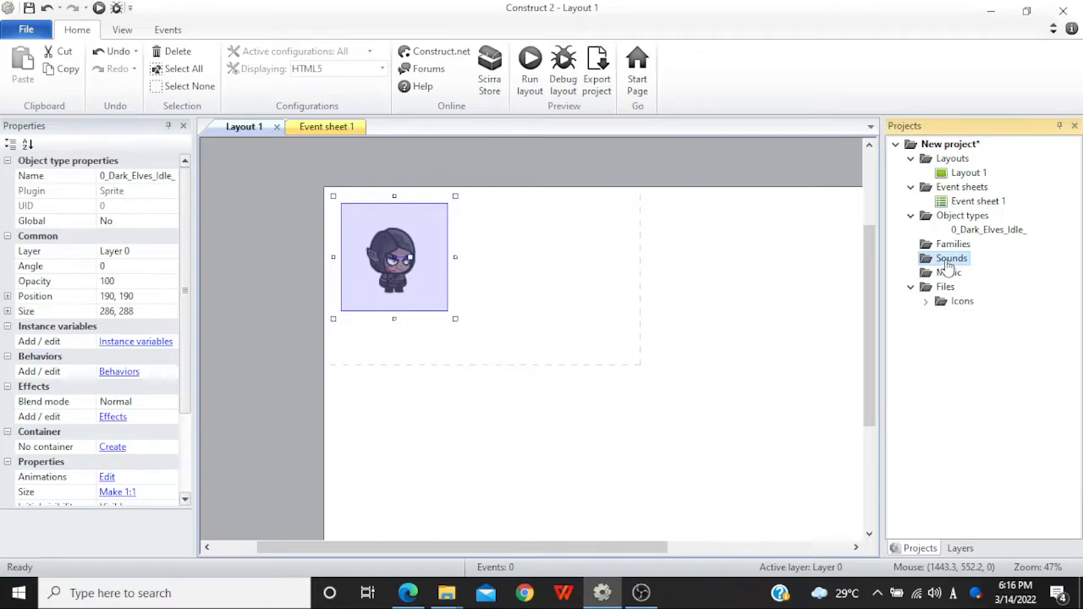
right_click(947, 262)
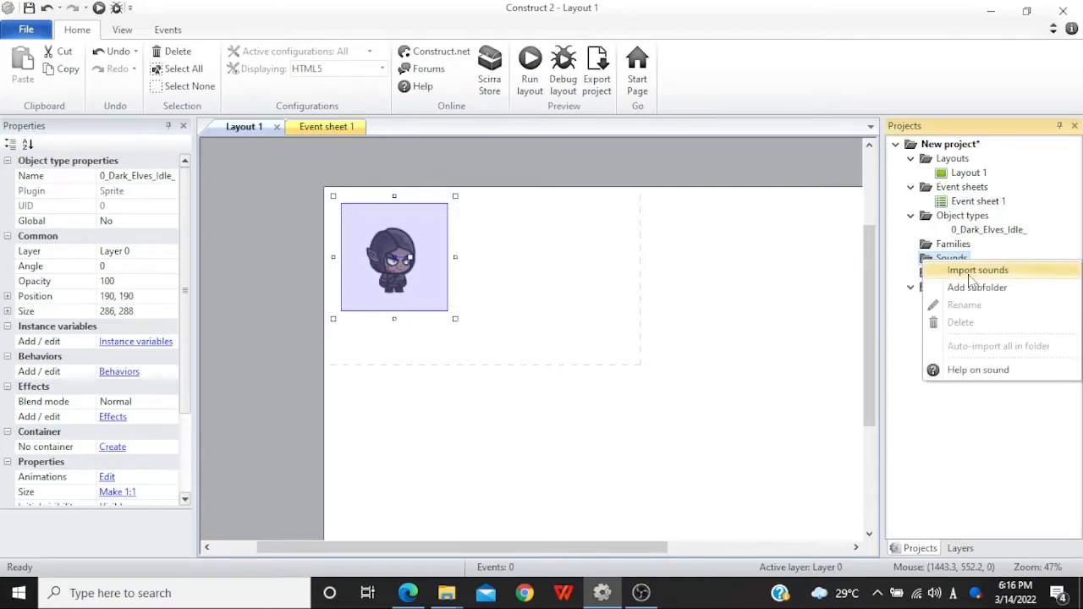
left_click(972, 272)
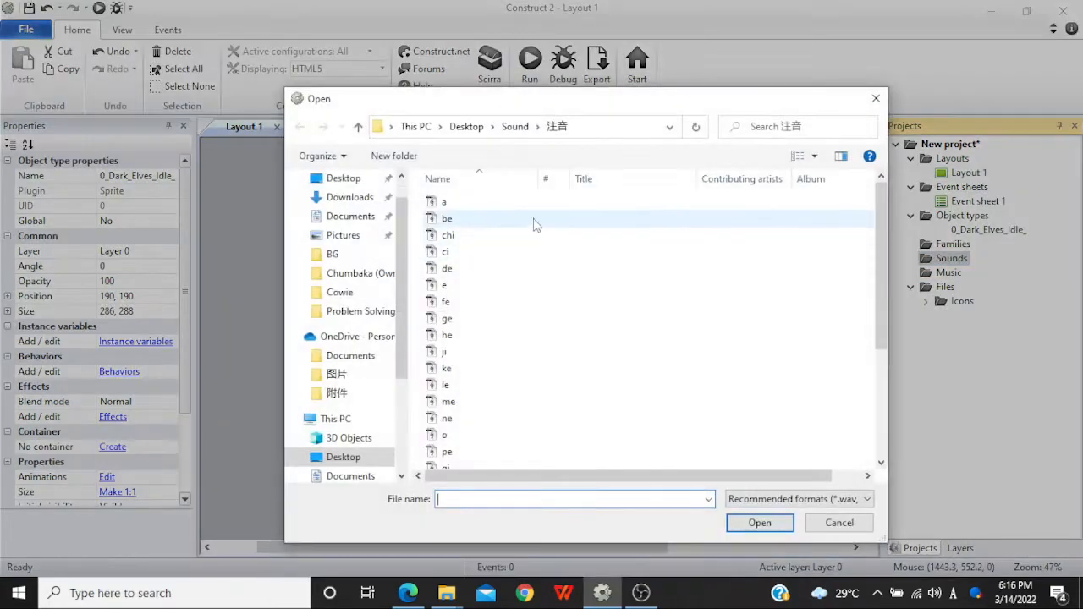
left_click(372, 197)
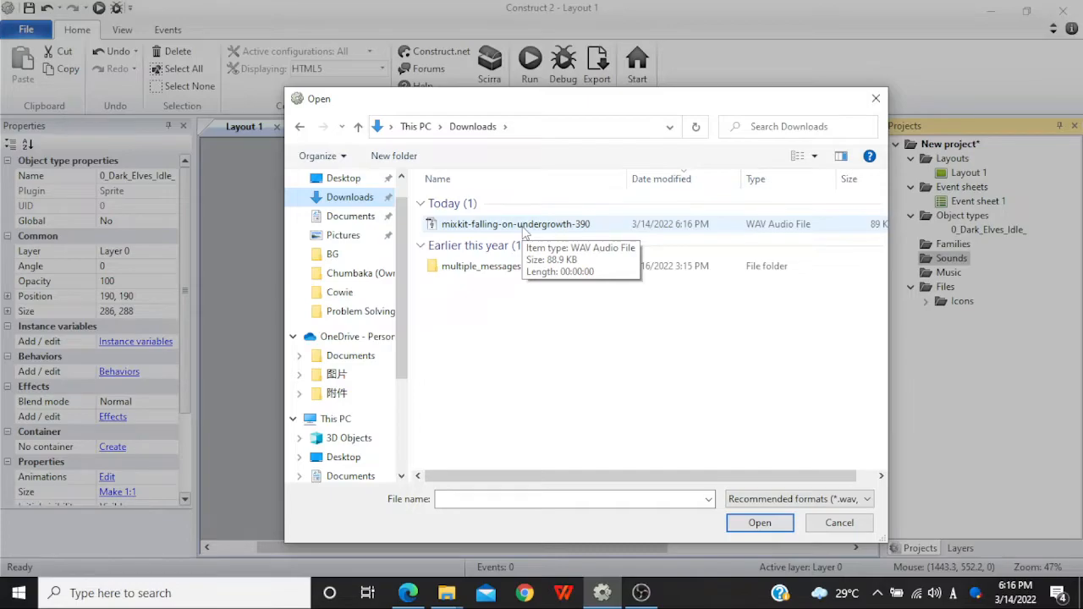
double_click(521, 224)
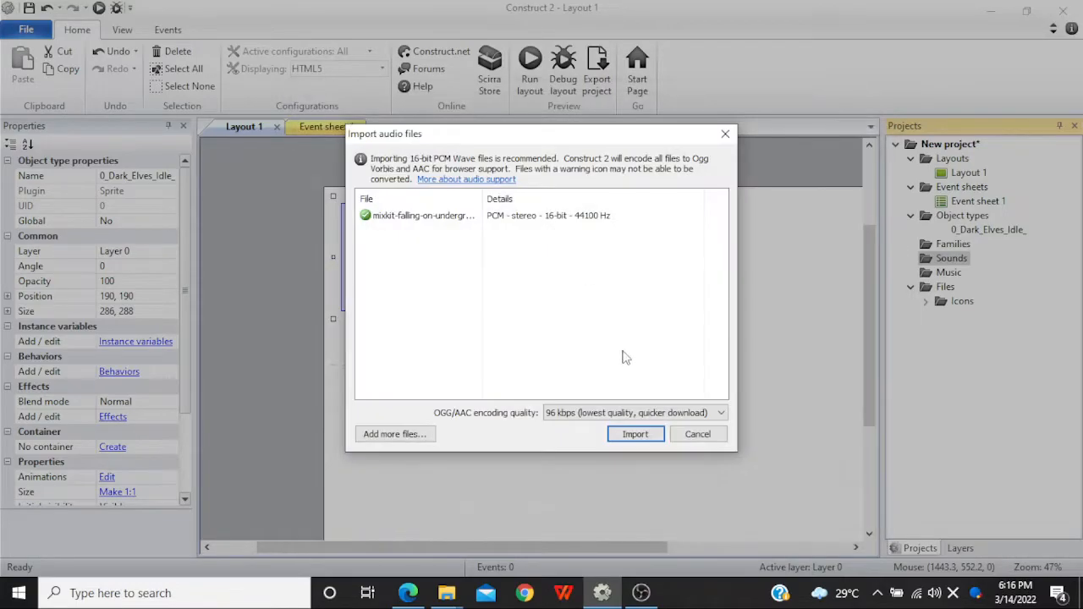
left_click(633, 435)
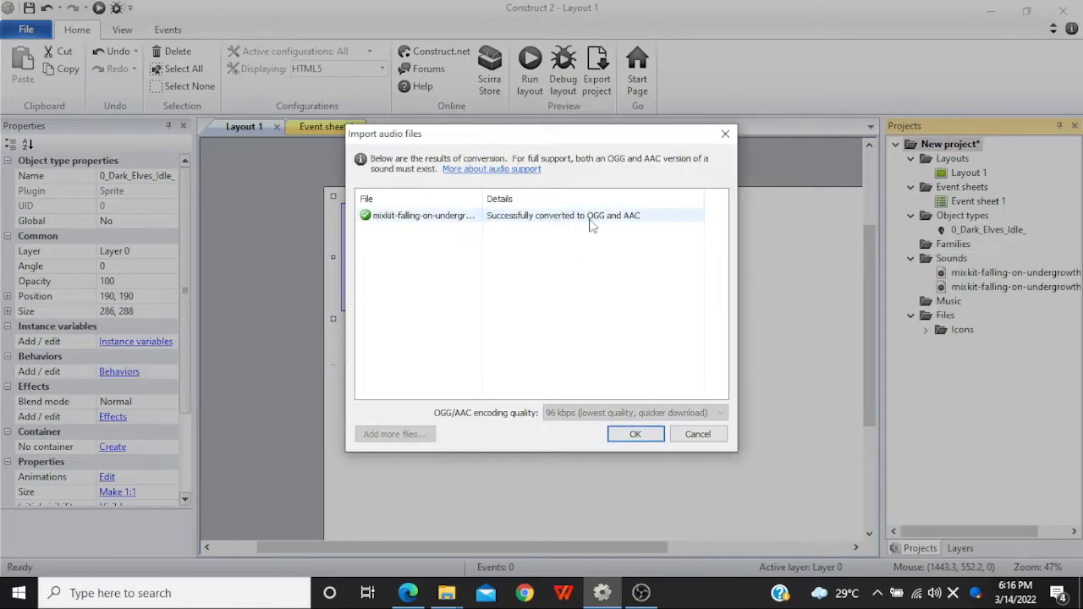
left_click(635, 434)
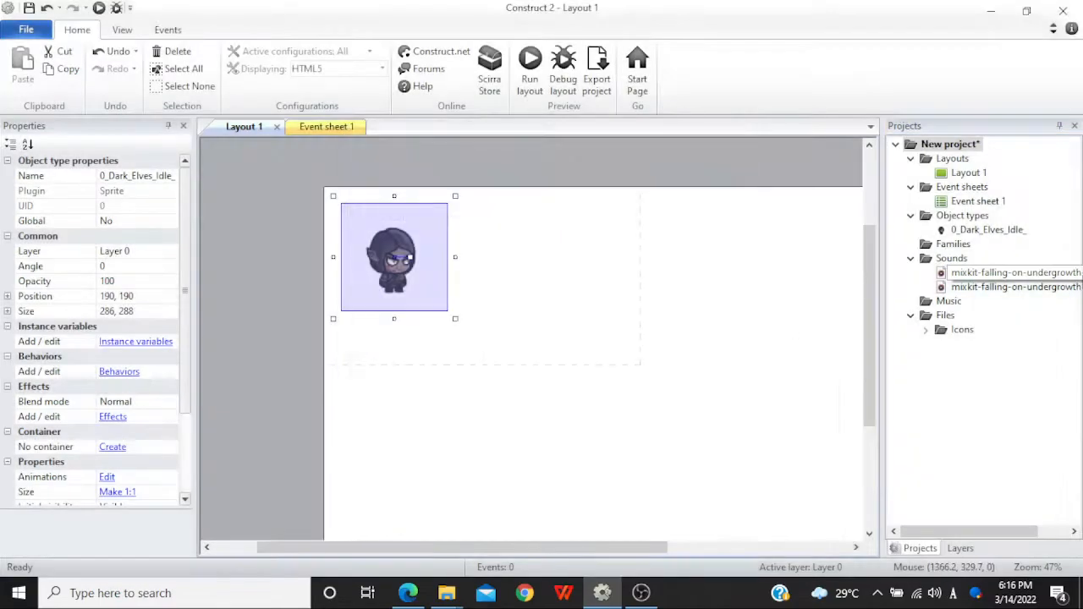
- Check the imported sound files in the project's Sounds folder and reselect the dark elf sprite in the layout
left_click(1023, 275)
mouse_move(969, 531)
left_mouse_down()
mouse_move(1007, 531)
mouse_move(976, 532)
left_mouse_up()
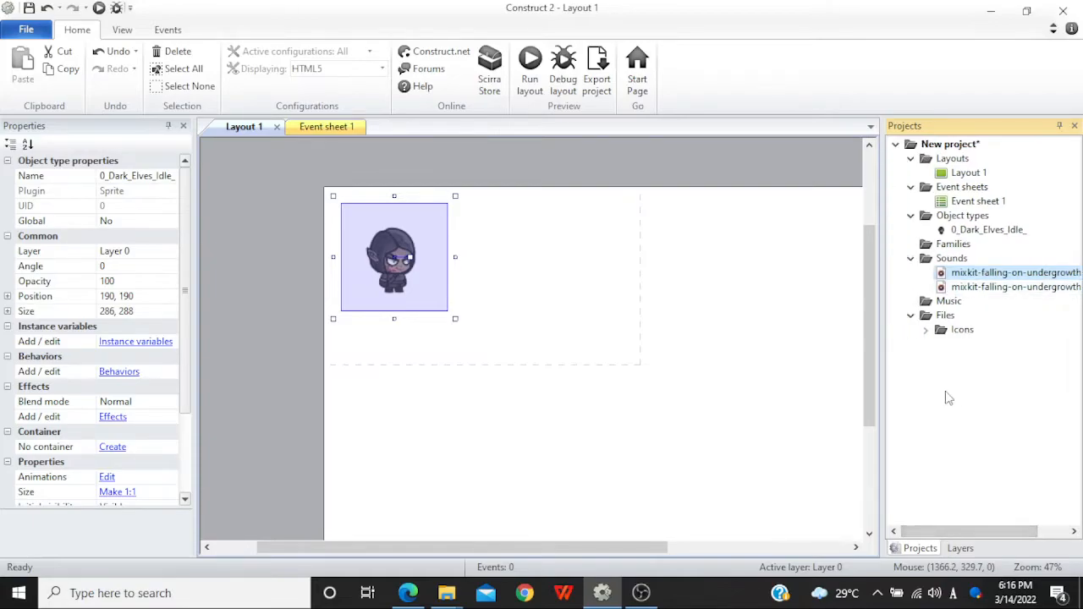
left_click(725, 311)
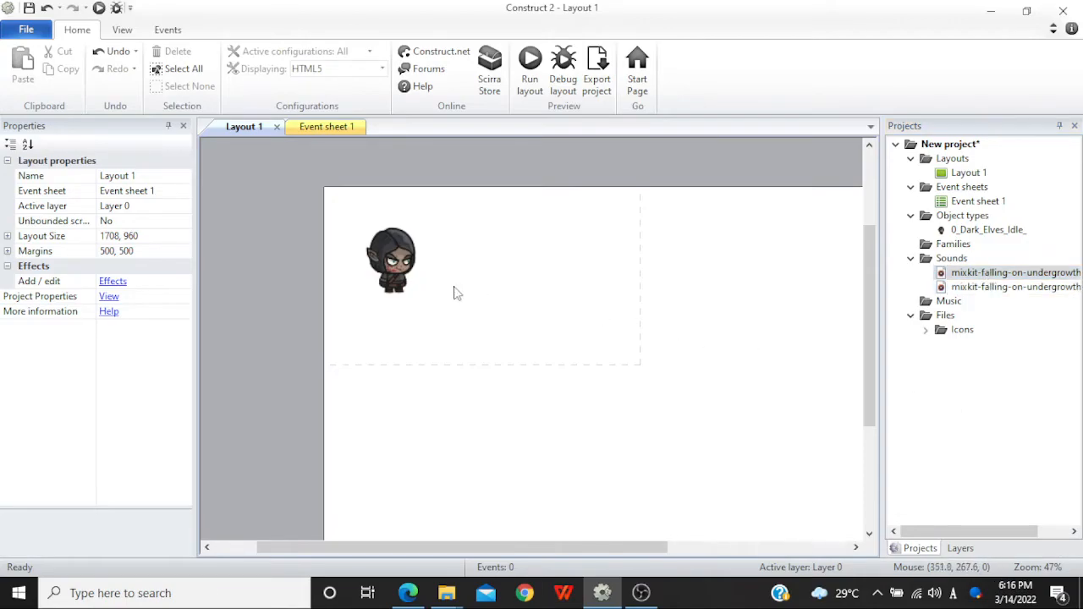
left_click(409, 269)
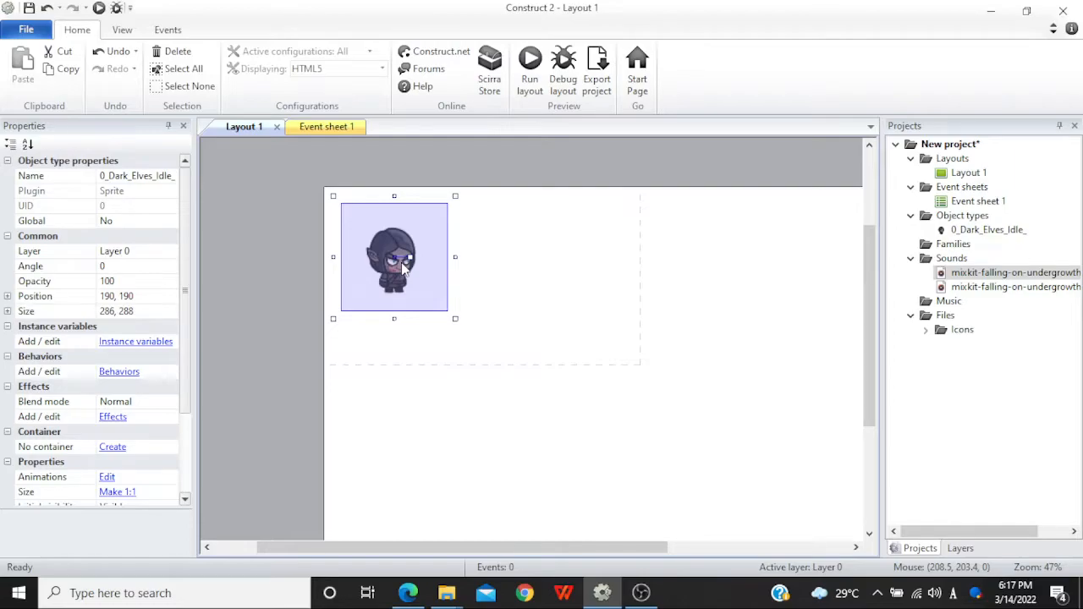
- Switch to the File Explorer window showing the Idle folder and go up to the Trial Class Platformer folder
mouse_move(447, 592)
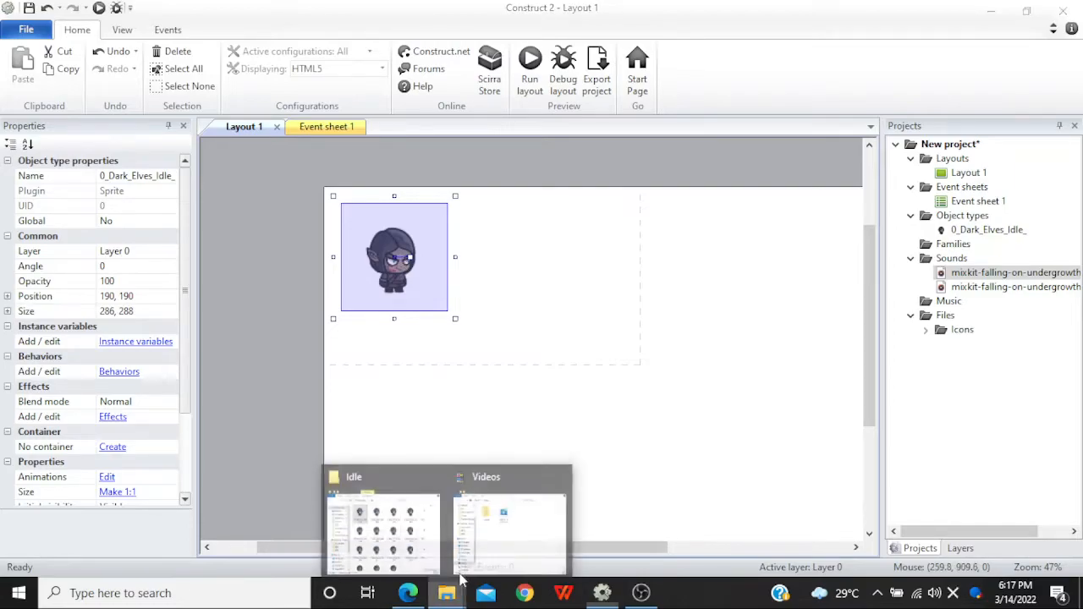
left_click(363, 512)
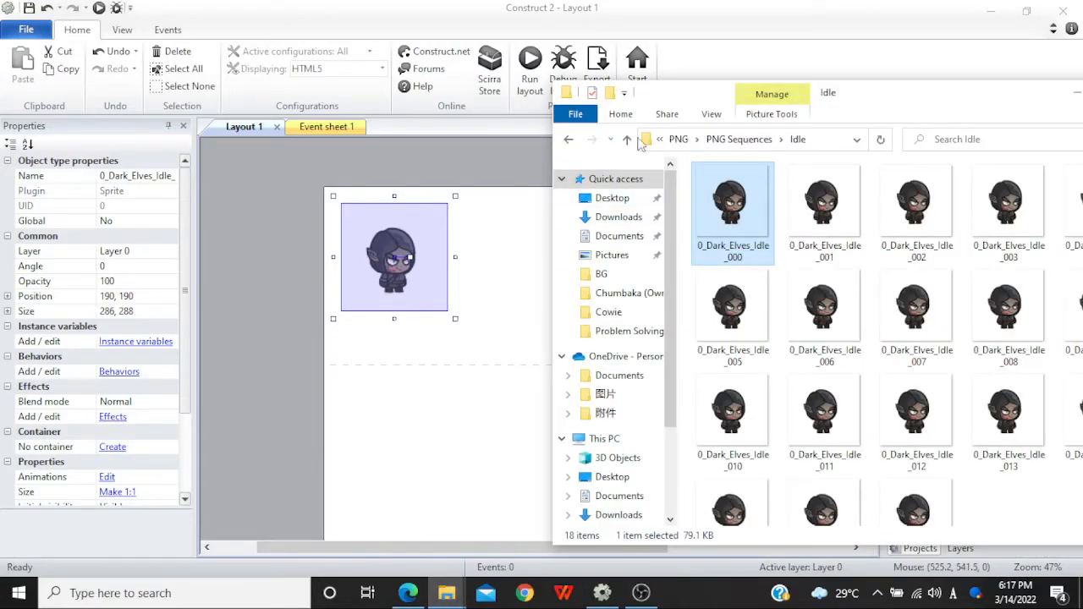
left_click(682, 138)
left_click(704, 140)
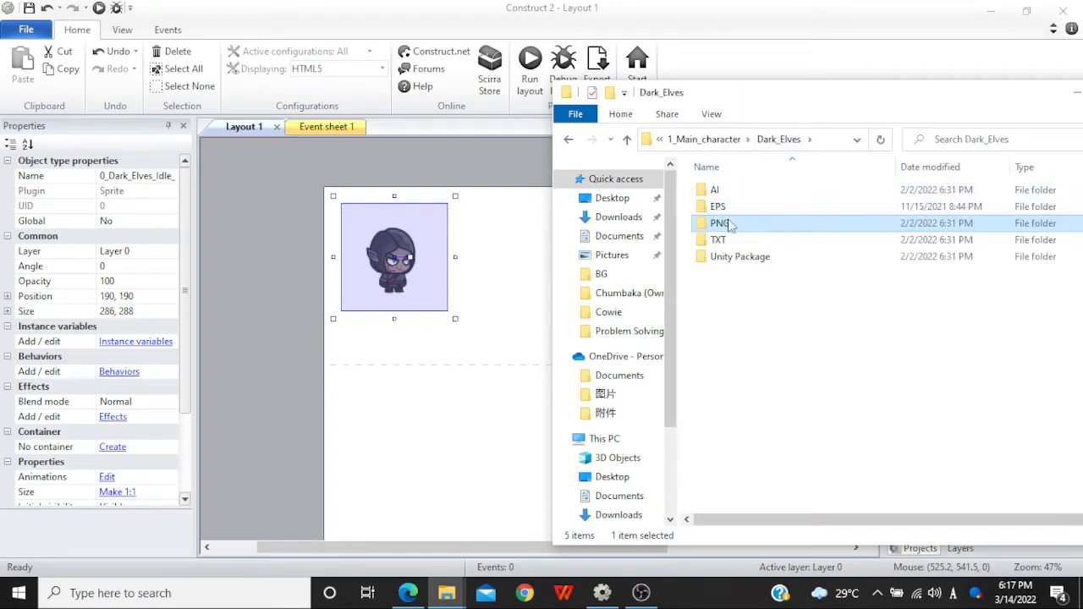
left_click(715, 140)
left_click(694, 139)
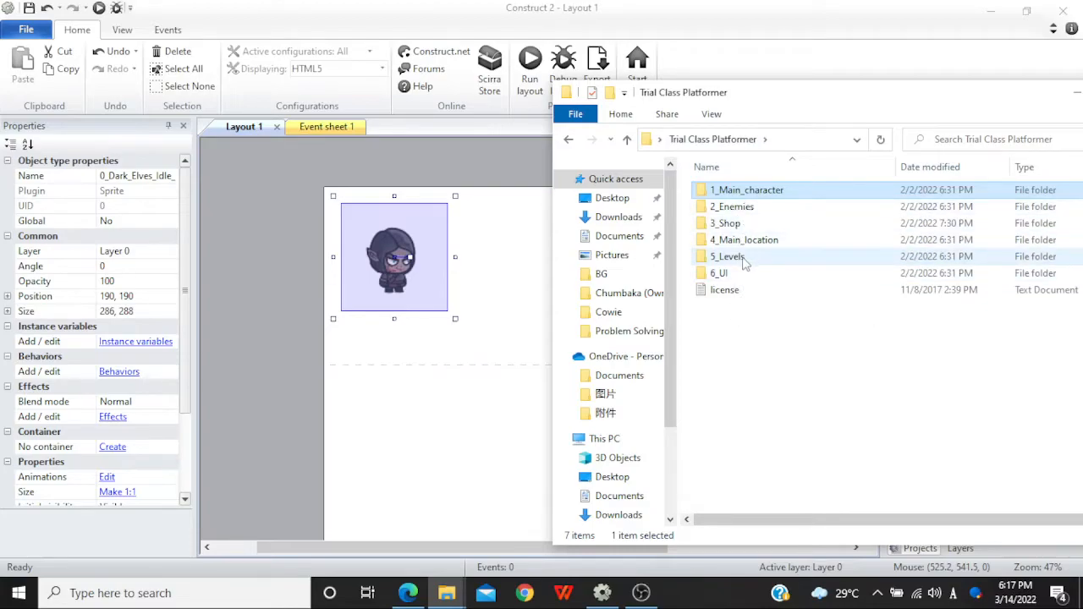
- Open the Environment images of the dungeon cartoon 2D platformer tileset, in its PNG folder under 5_Levels
double_click(741, 257)
double_click(751, 192)
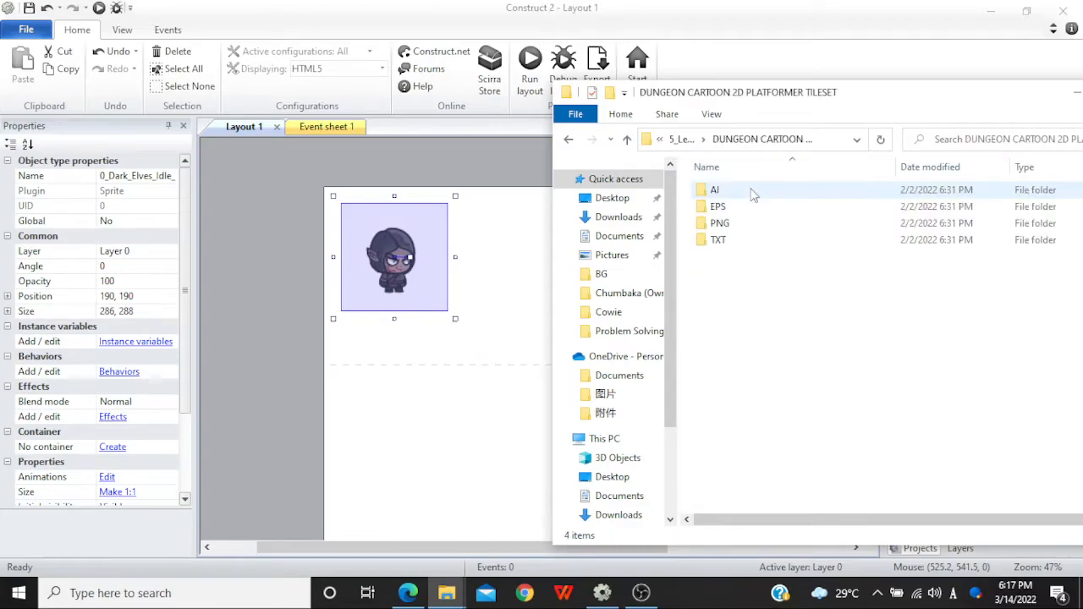
double_click(749, 223)
left_click(755, 188)
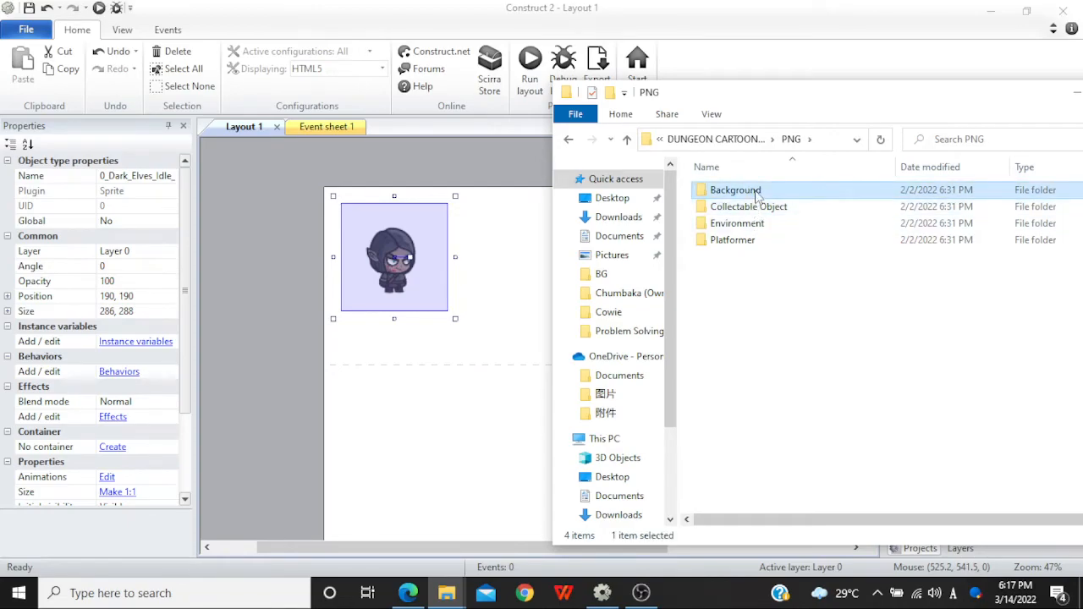
left_click(755, 191)
double_click(748, 224)
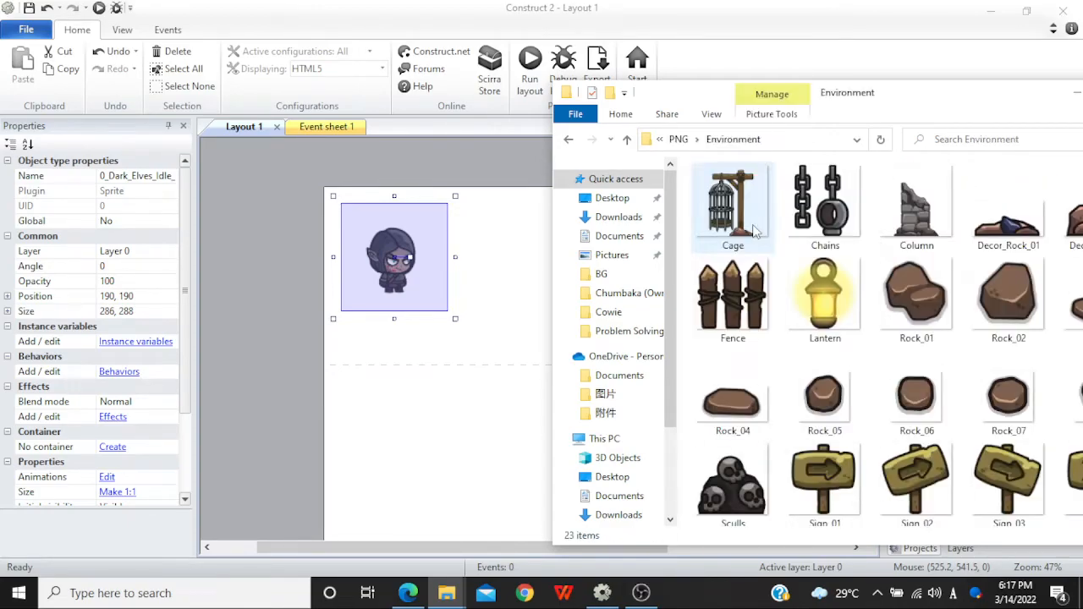
- Look through the tileset's Environment, Collectable Object and Background folders for usable images, and open the Platformer folder
left_click(937, 310)
scroll(937, 310, "down", 1)
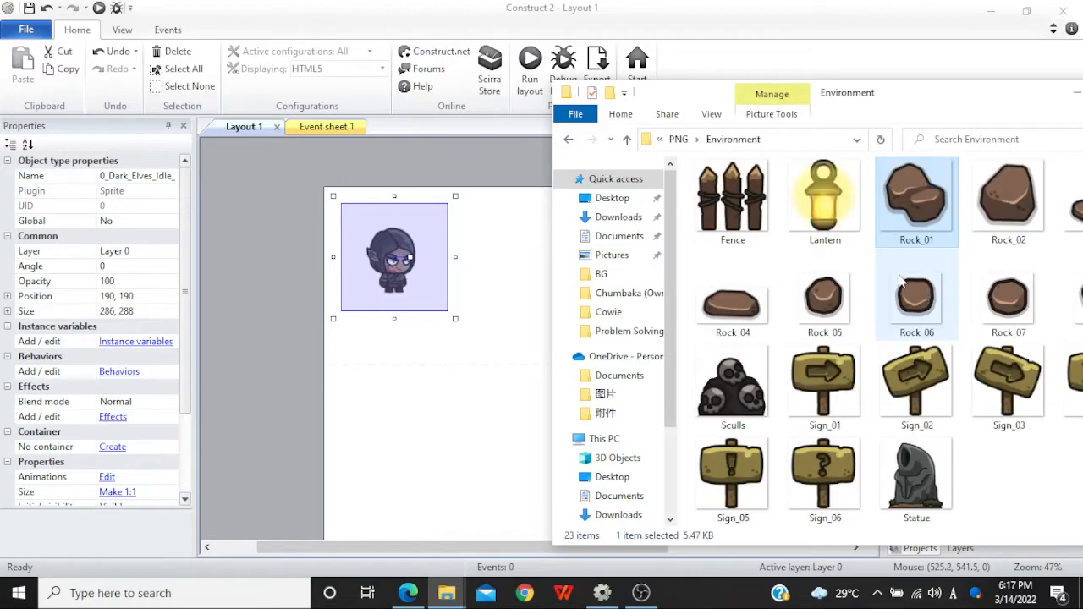
key("alt+Left")
double_click(783, 208)
key("alt+Left")
double_click(765, 191)
key("alt+Left")
double_click(774, 240)
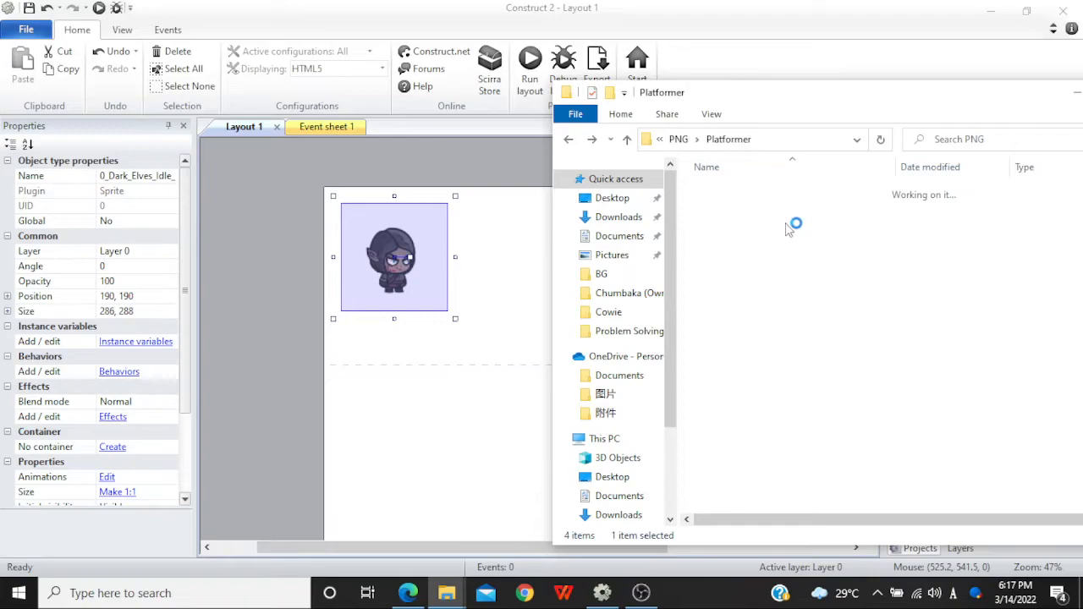
- Add two ground tile images from the Platformer folder to Layout 1 as sprites, placed below and beside the dark elf
left_click(833, 393)
left_click_drag(899, 328, 489, 350)
left_click(483, 398)
left_click_drag(446, 352, 513, 338)
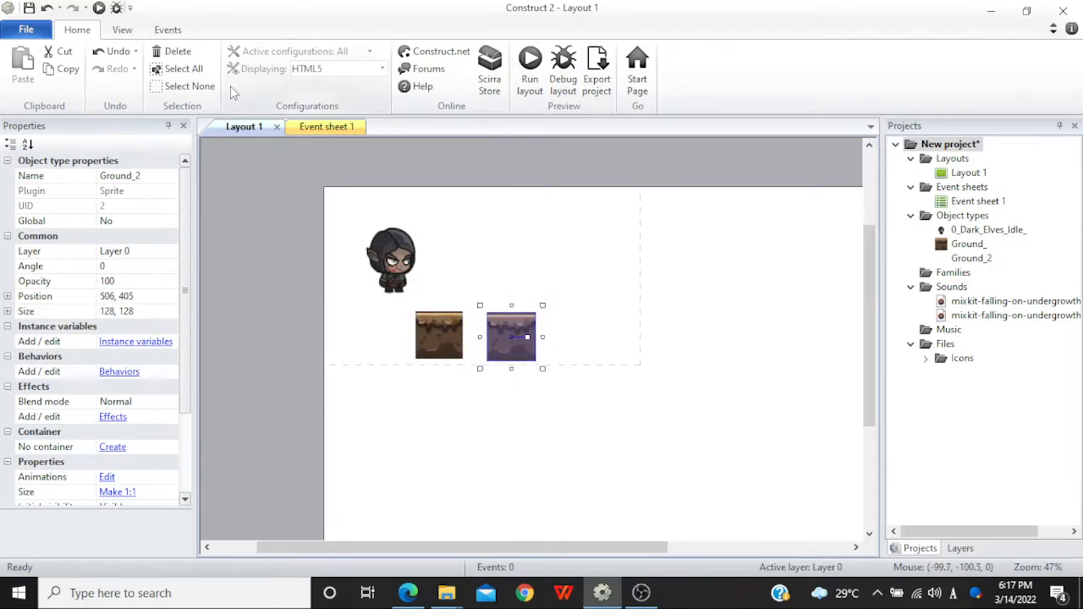
- Turn on Snap to grid and align the two ground tiles edge to edge
left_click(122, 30)
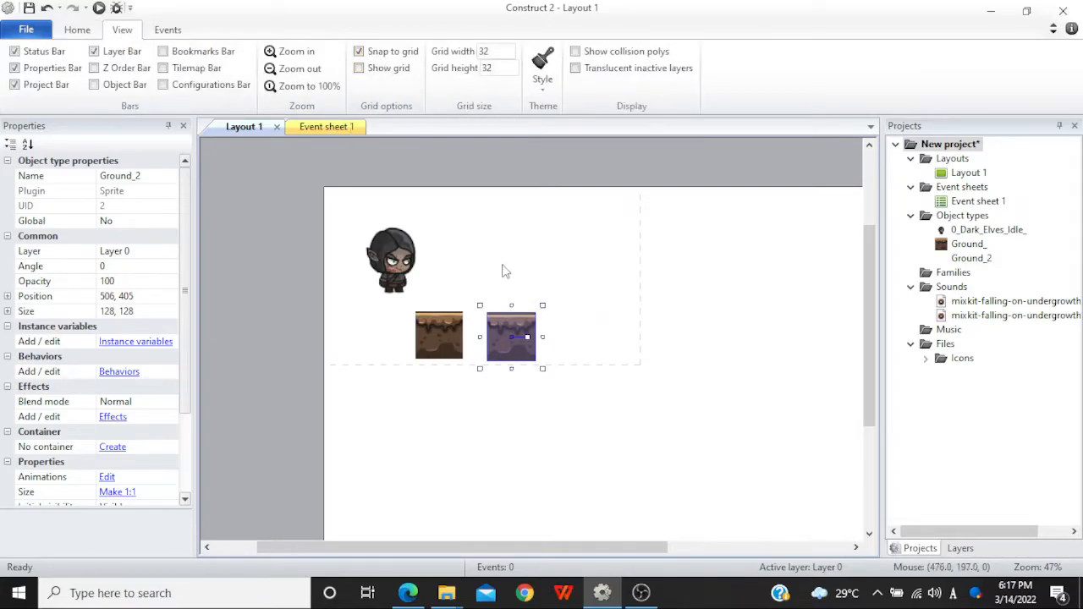
mouse_move(509, 333)
left_mouse_down()
mouse_move(449, 324)
mouse_move(517, 331)
mouse_move(506, 331)
left_mouse_up()
key("ctrl+a")
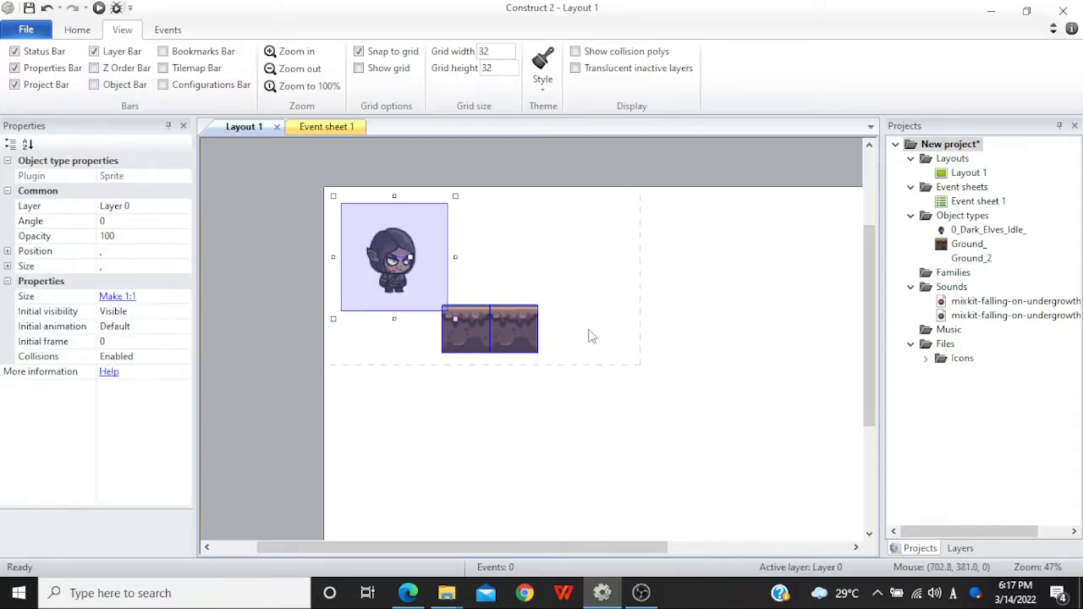
left_click(559, 351)
scroll(542, 353, "up", 1, "ctrl")
scroll(507, 331, "up", 6, "ctrl")
mouse_move(509, 316)
left_mouse_down()
mouse_move(519, 326)
mouse_move(506, 318)
left_mouse_up()
scroll(623, 280, "down", 1, "ctrl")
scroll(604, 287, "down", 1, "ctrl")
- Delete both ground tile instances from the layout
left_click_drag(601, 265, 409, 435)
key("Delete")
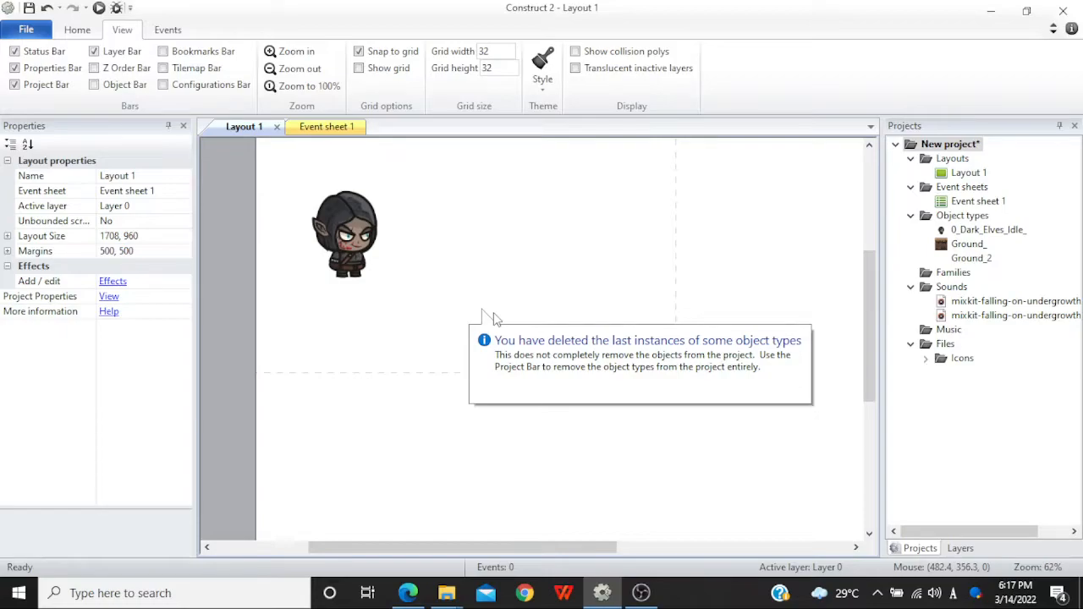
scroll(484, 283, "down", 2, "ctrl")
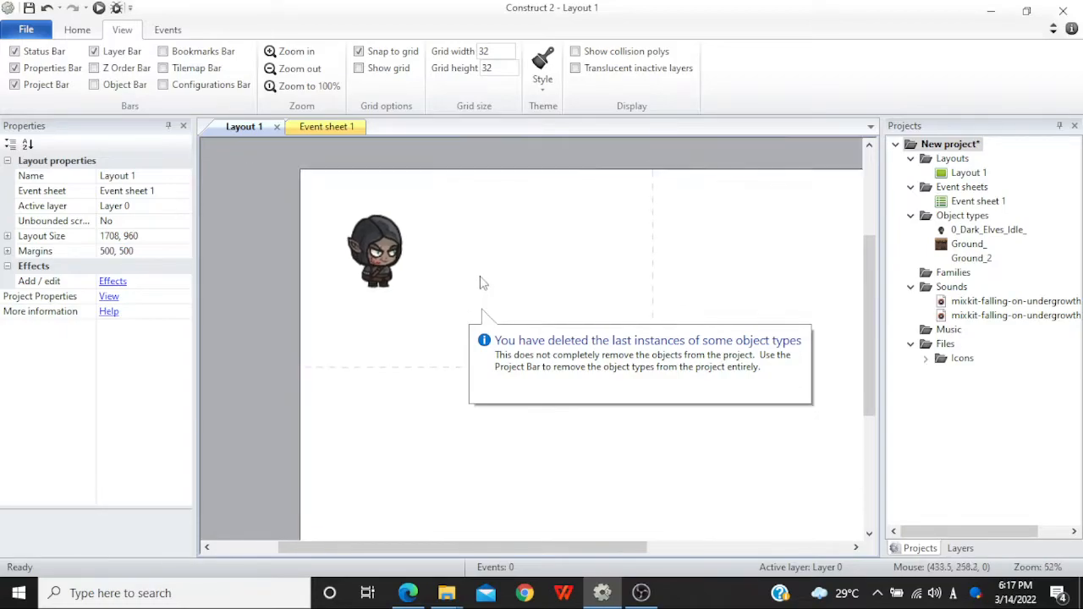
- Insert a new Sprite object named ground and place it in the layout near the dark elf
double_click(539, 297)
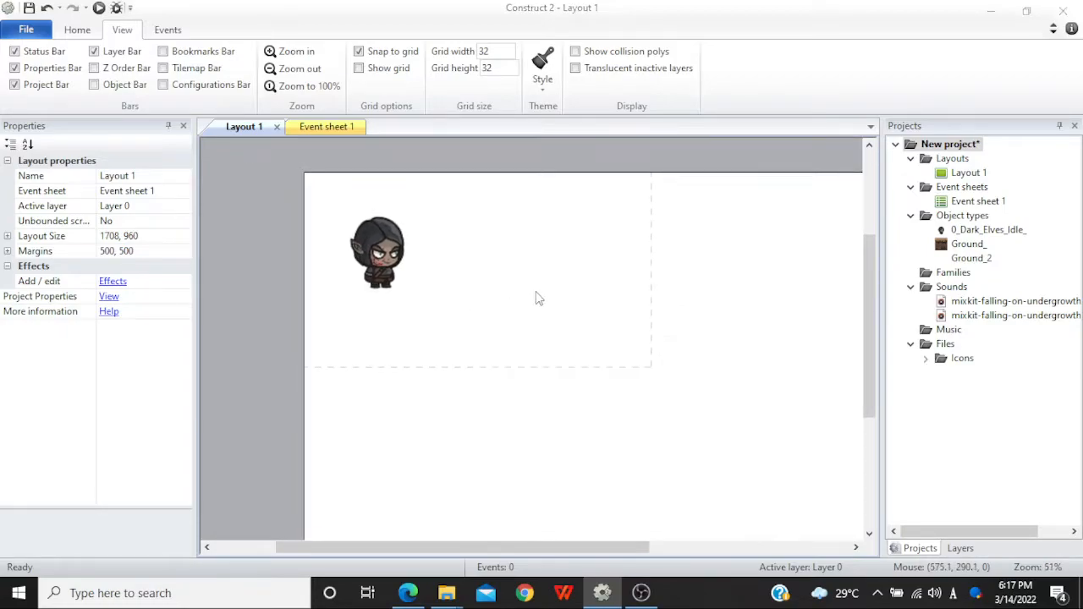
left_click(586, 335)
left_click(748, 418)
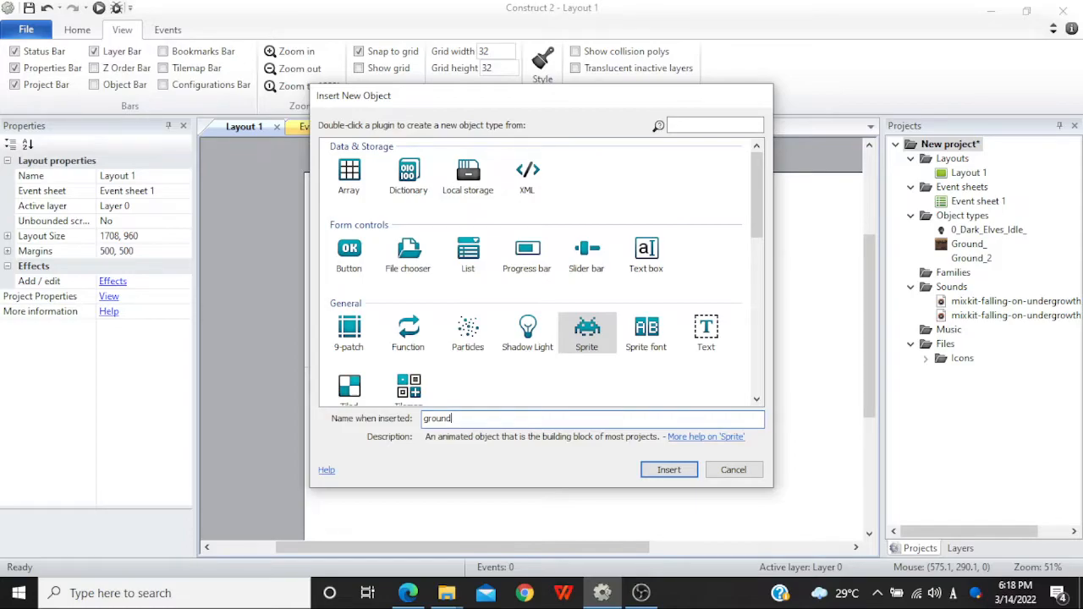
type("ground")
key("Return")
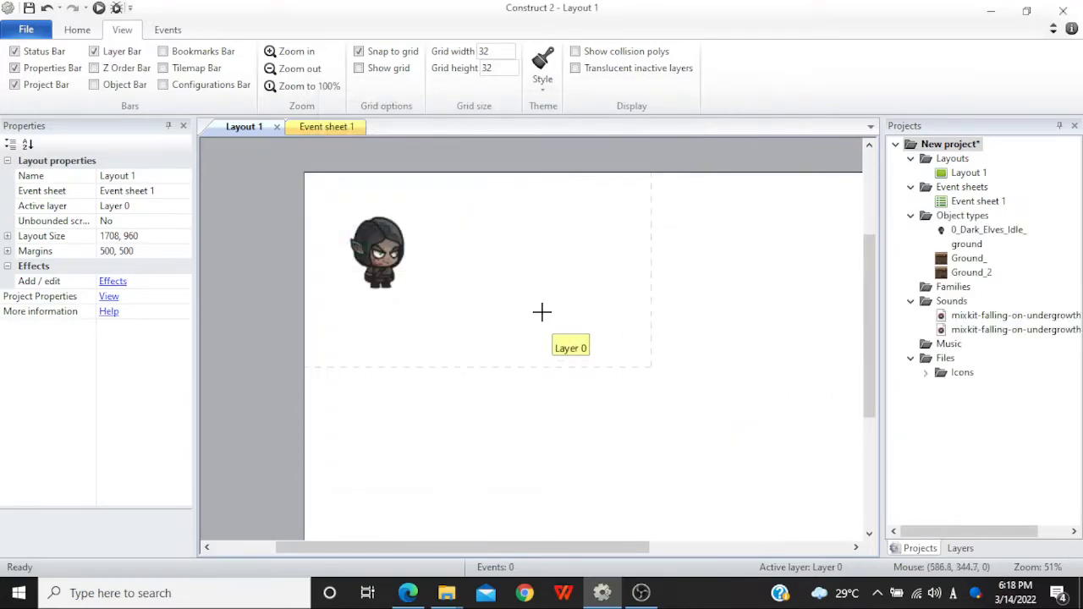
left_click(517, 304)
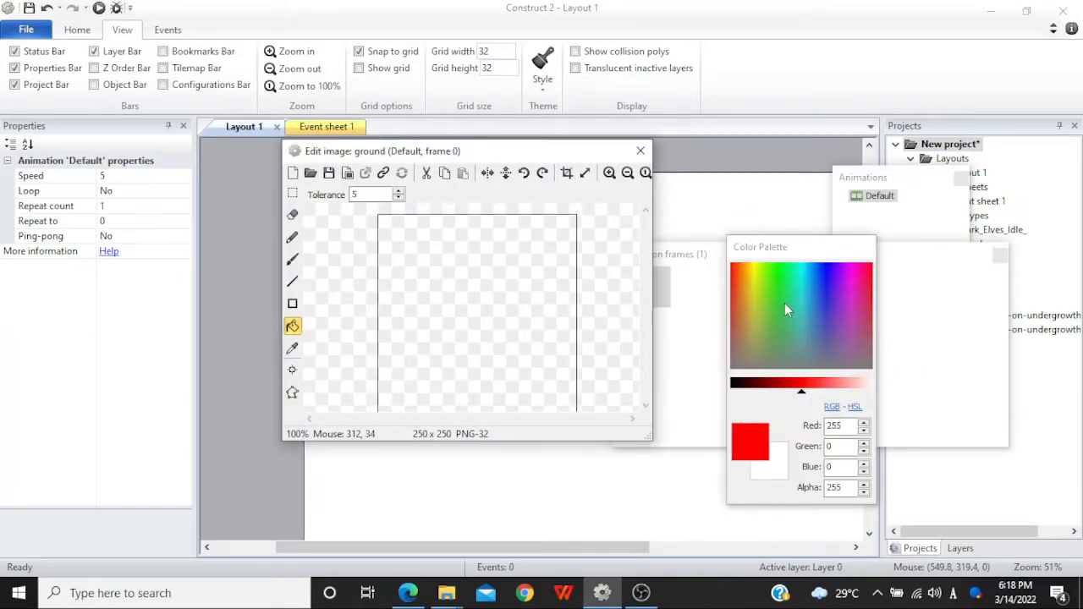
- Fill the ground sprite's image with green (42, 212, 60) and close the image editor
left_click(780, 299)
left_click(504, 312)
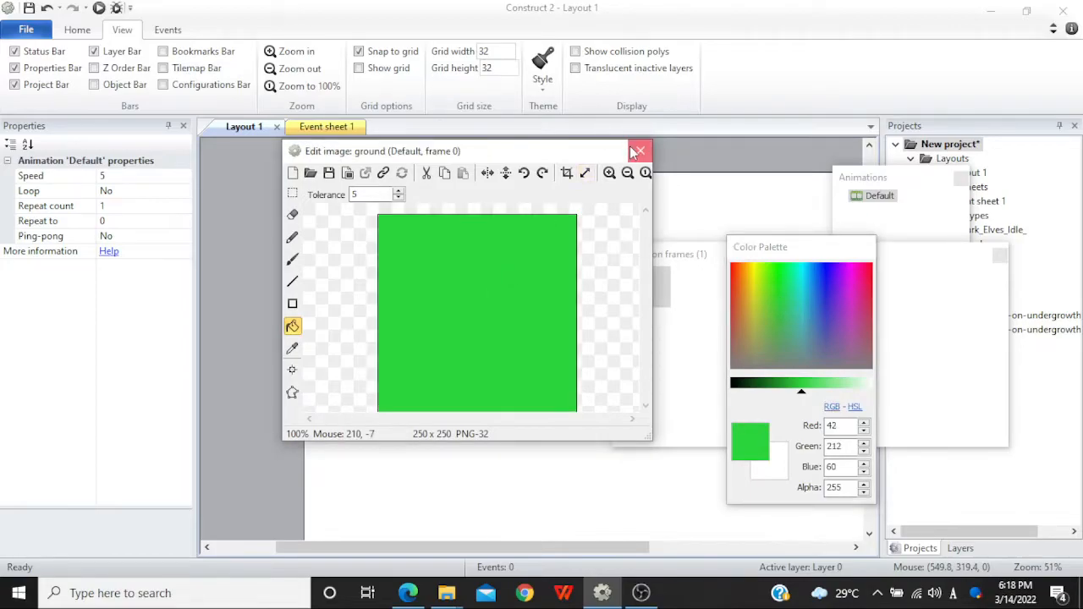
left_click(637, 151)
- Move the ground sprite beneath the dark elf and stretch it into a strip of about 992 by 64 at 499, 448
left_click_drag(541, 281, 372, 347)
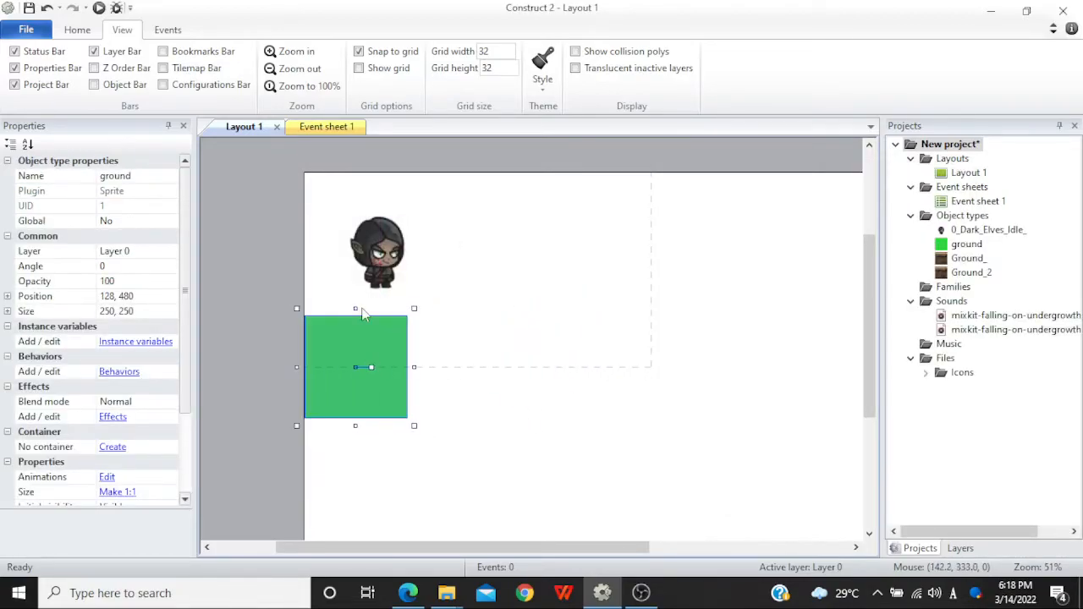
left_click_drag(356, 309, 717, 345)
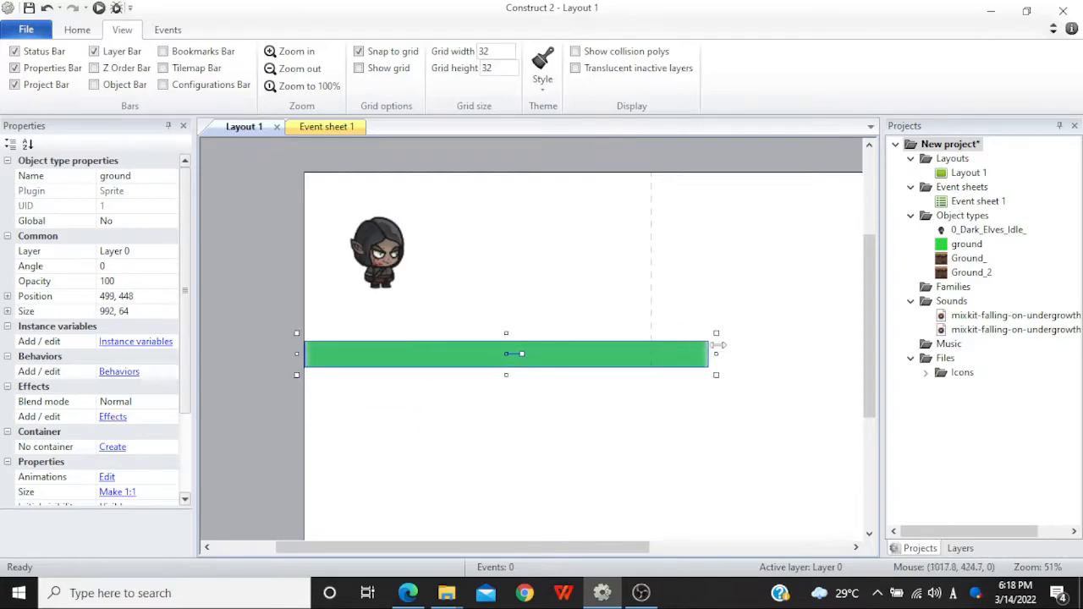
- Shrink the dark elf sprite to about 224 by 224 and place it above the ground at about 224, 256
mouse_move(367, 263)
left_mouse_down()
mouse_move(381, 279)
mouse_move(381, 265)
left_mouse_up()
left_click(446, 214)
left_click(431, 234)
left_click_drag(448, 212, 420, 244)
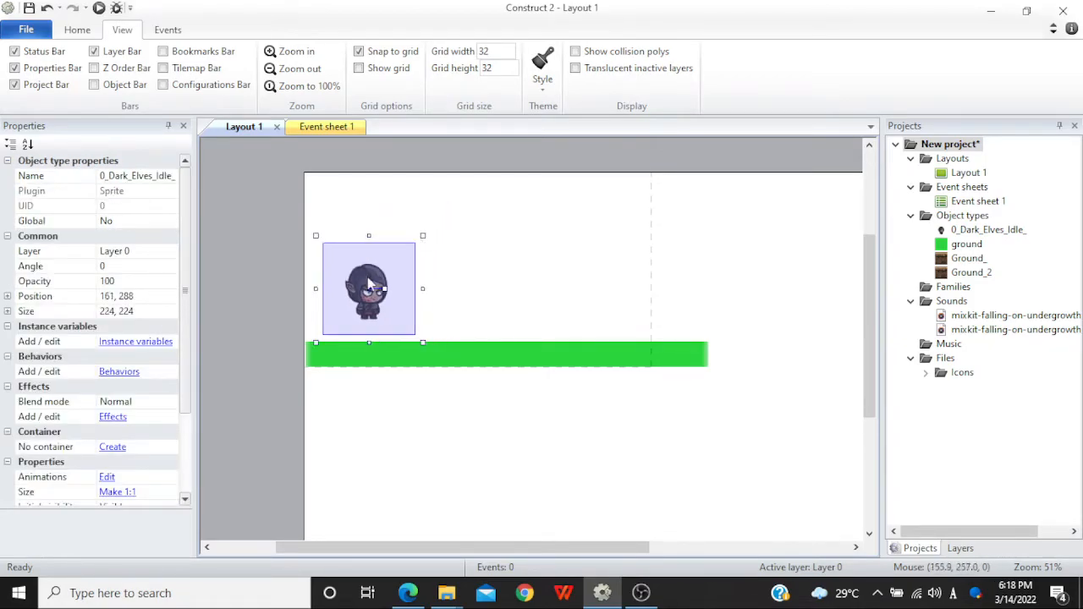
left_click_drag(367, 279, 390, 273)
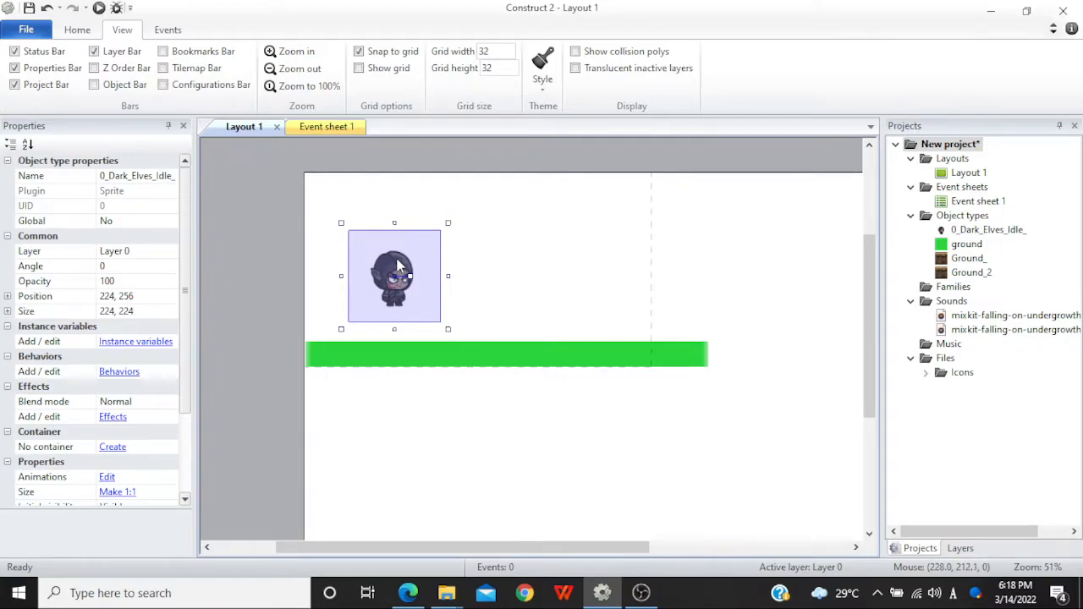
- Open the dark elf sprite's animations and rename the Default animation as idle
double_click(398, 267)
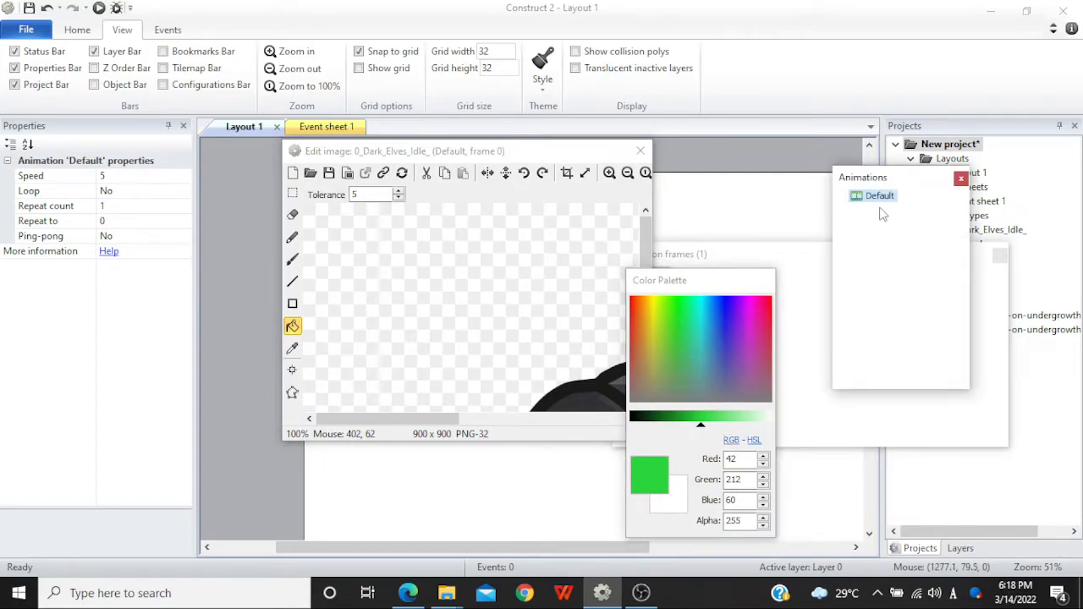
right_click(877, 221)
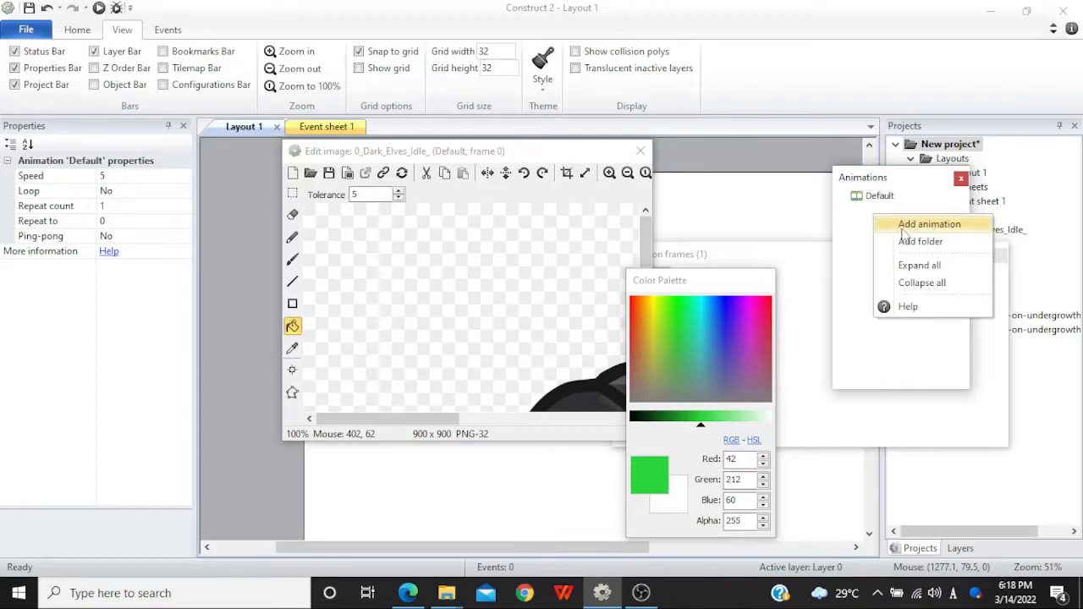
left_click(856, 223)
left_click_drag(734, 258, 516, 266)
left_click(888, 196)
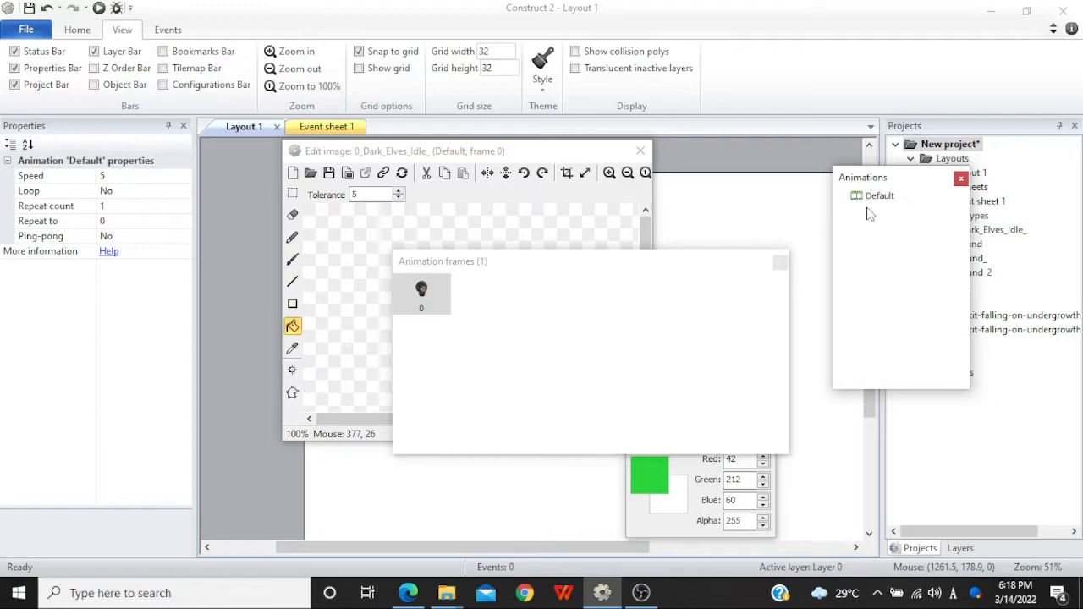
double_click(880, 197)
type("idle")
key("Return")
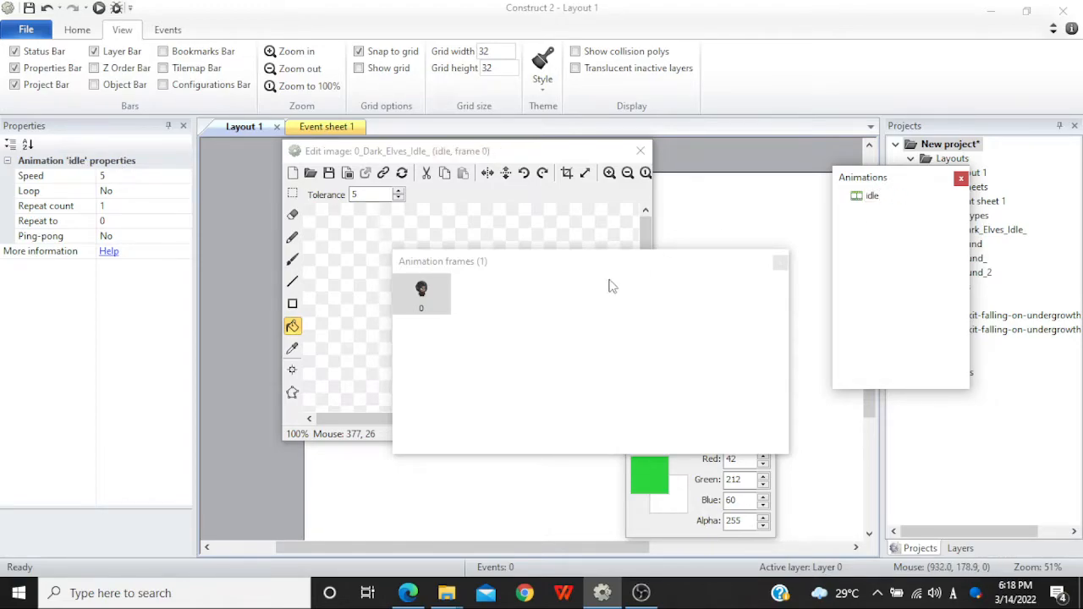
- Start importing frames from files into the idle animation
left_click(512, 307)
left_click_drag(504, 269, 472, 258)
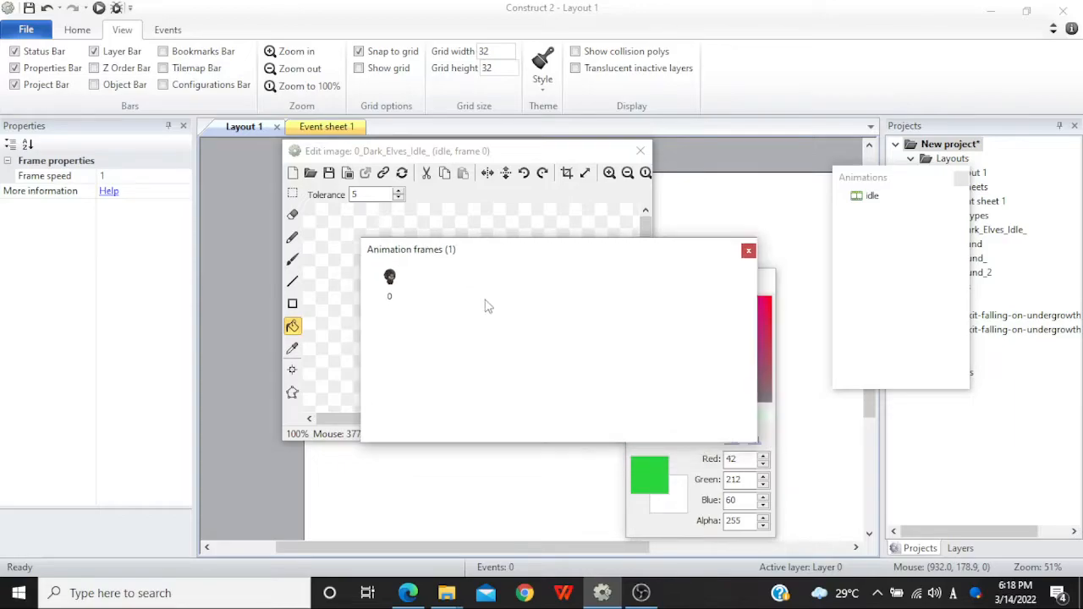
right_click(478, 311)
left_click(445, 291)
right_click(464, 315)
mouse_move(571, 382)
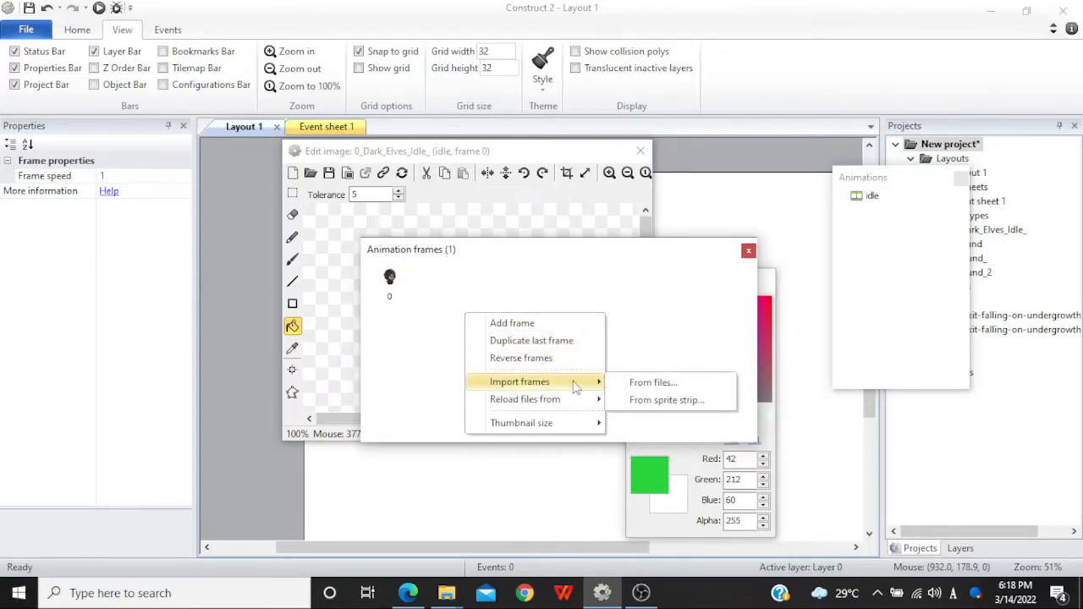
left_click(664, 386)
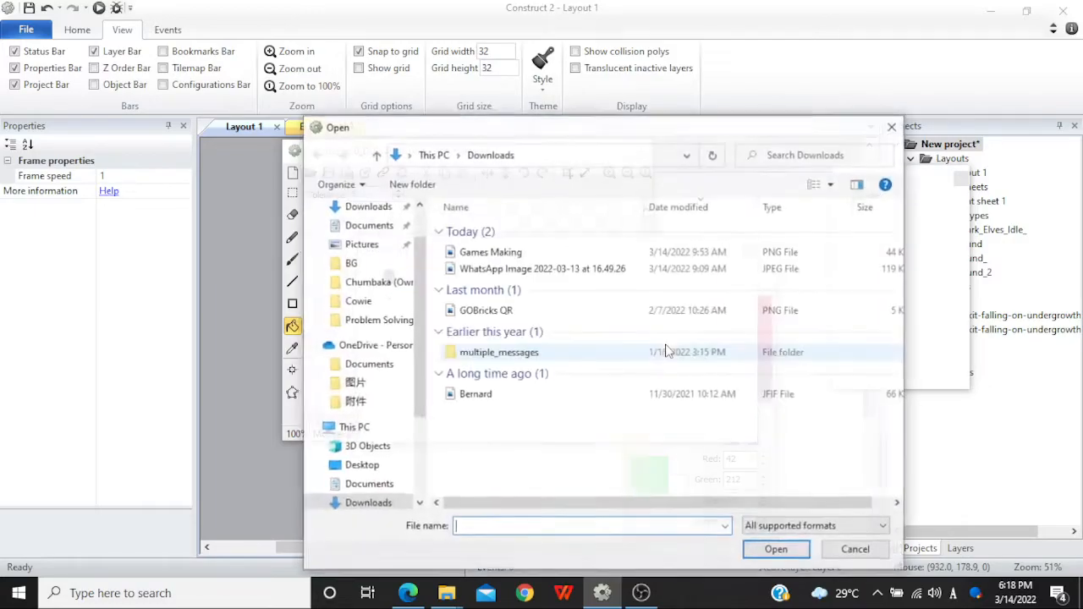
- Browse to the Dark_Elves Idle image folder inside PNG Sequences, starting from Trial Class Platformer on the Desktop
mouse_move(420, 290)
left_mouse_down()
mouse_move(413, 247)
mouse_move(412, 348)
mouse_move(413, 274)
left_mouse_up()
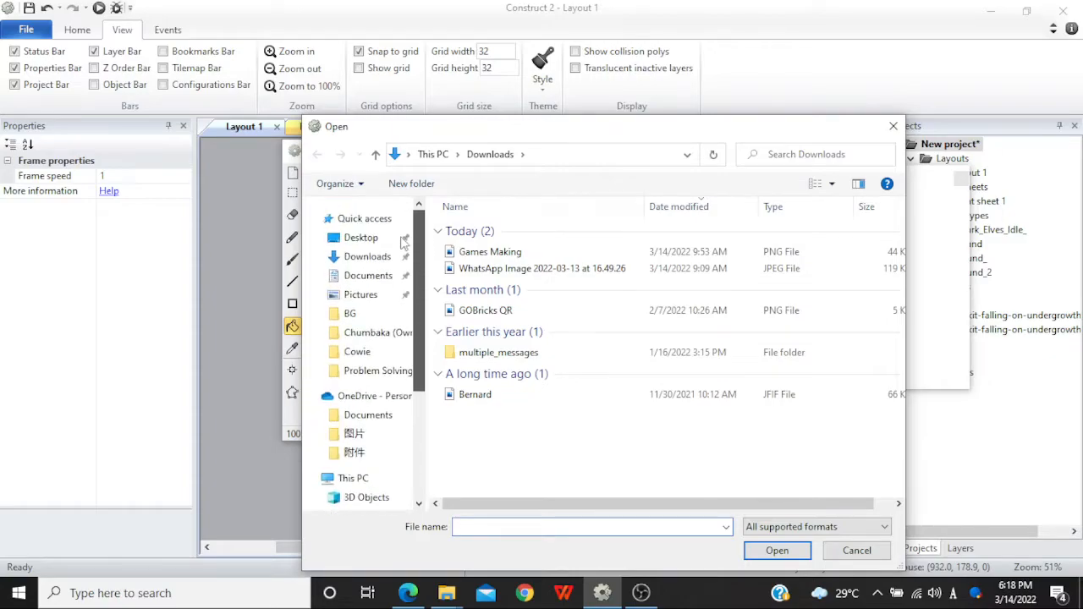
left_click(360, 237)
left_click_drag(896, 275, 866, 318)
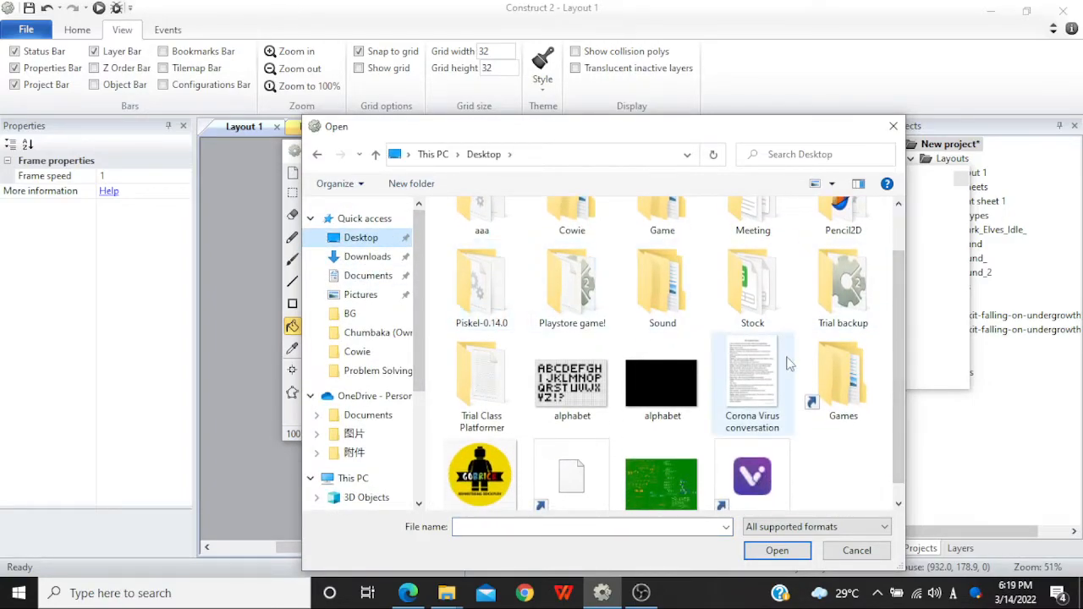
scroll(787, 363, "down", 1)
double_click(502, 334)
double_click(506, 233)
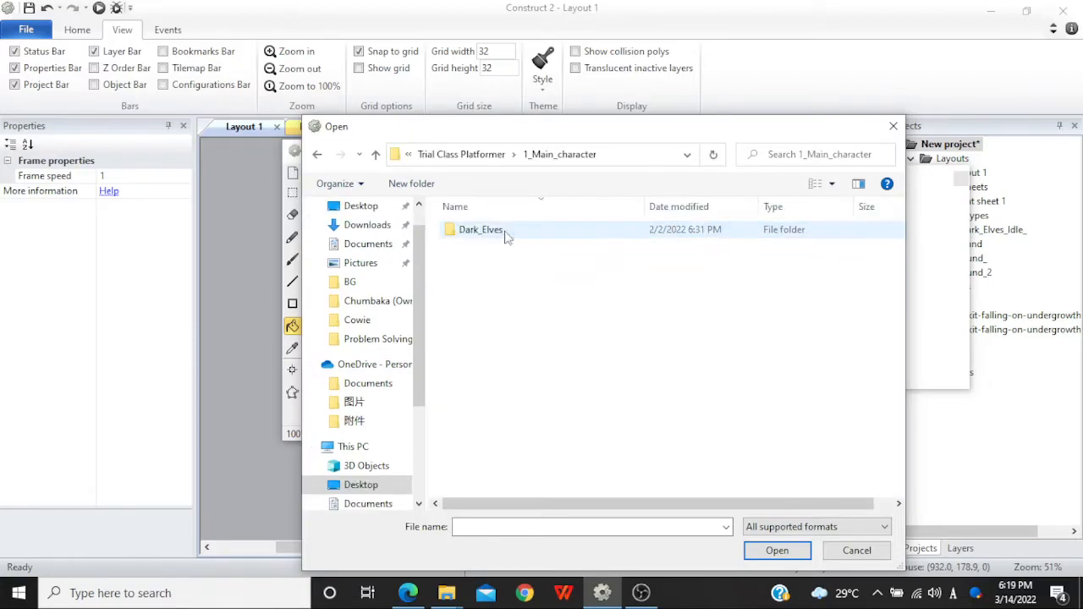
double_click(511, 233)
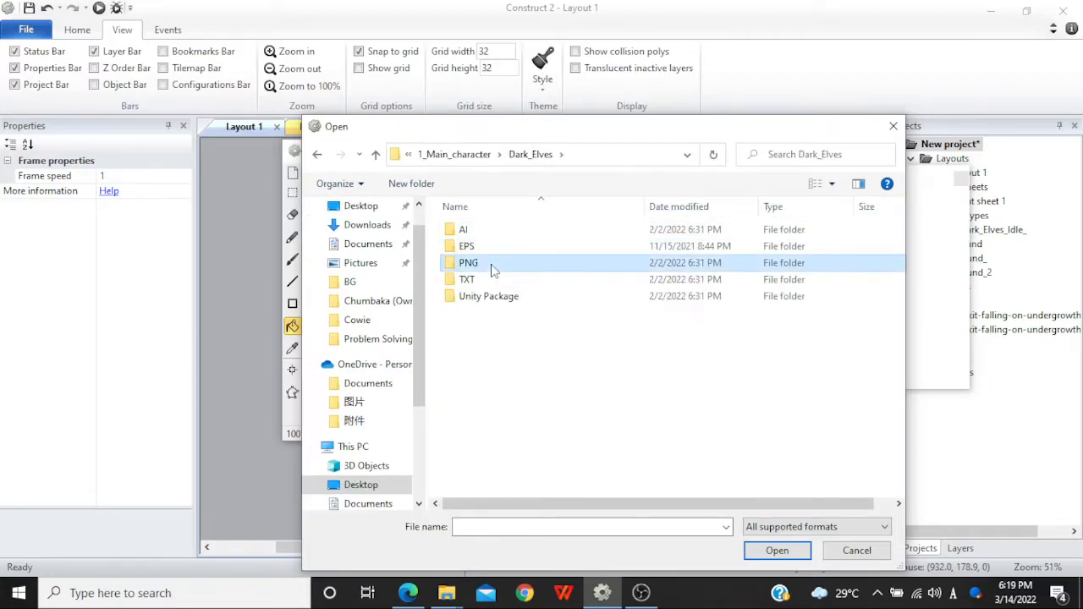
double_click(493, 263)
double_click(507, 232)
double_click(490, 313)
- Import all the images in the Idle folder as frames of the idle animation
left_click(500, 246)
left_click_drag(891, 243, 895, 347)
left_click(690, 447, "shift")
left_click(777, 550)
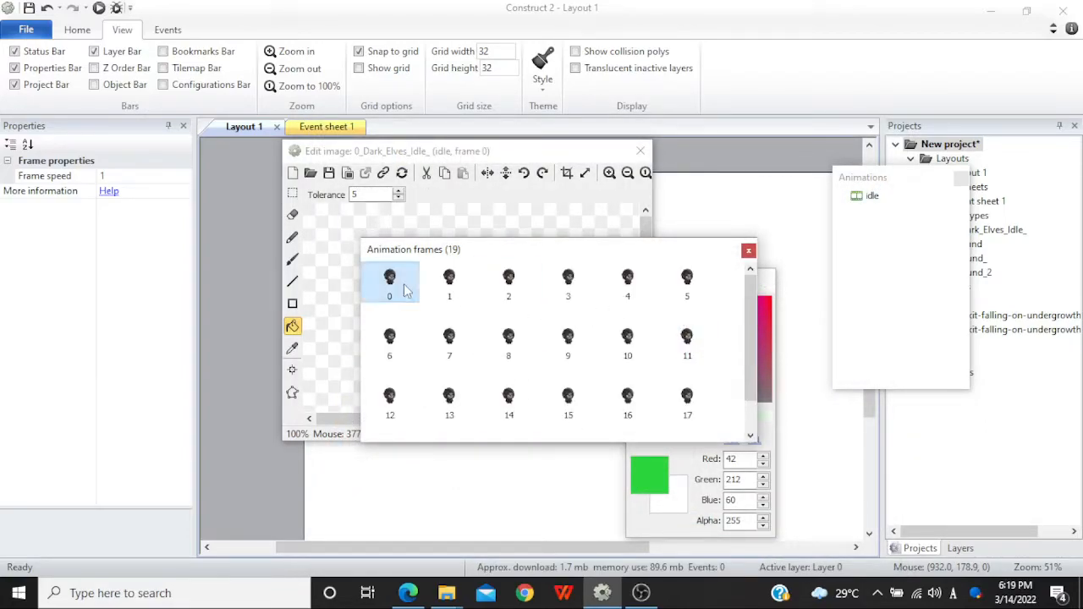
- Delete frame 0 from the idle animation and move the frame list aside to clear the animations list
key("Delete")
left_click_drag(530, 254, 799, 256)
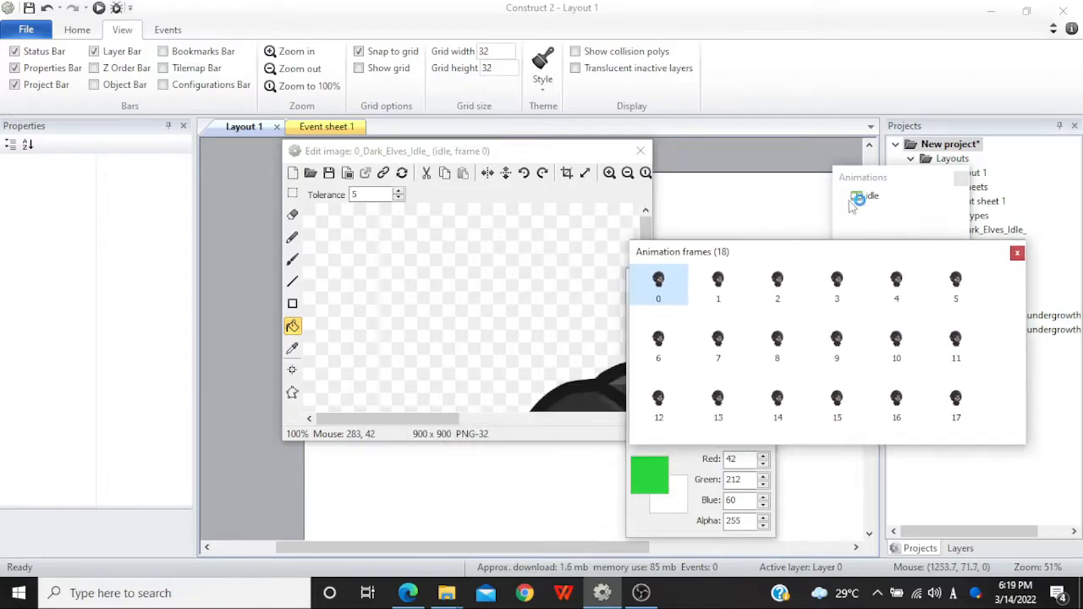
- Set the frame speed to 20 for a frame of the idle animation
left_click(873, 197)
left_click(140, 176)
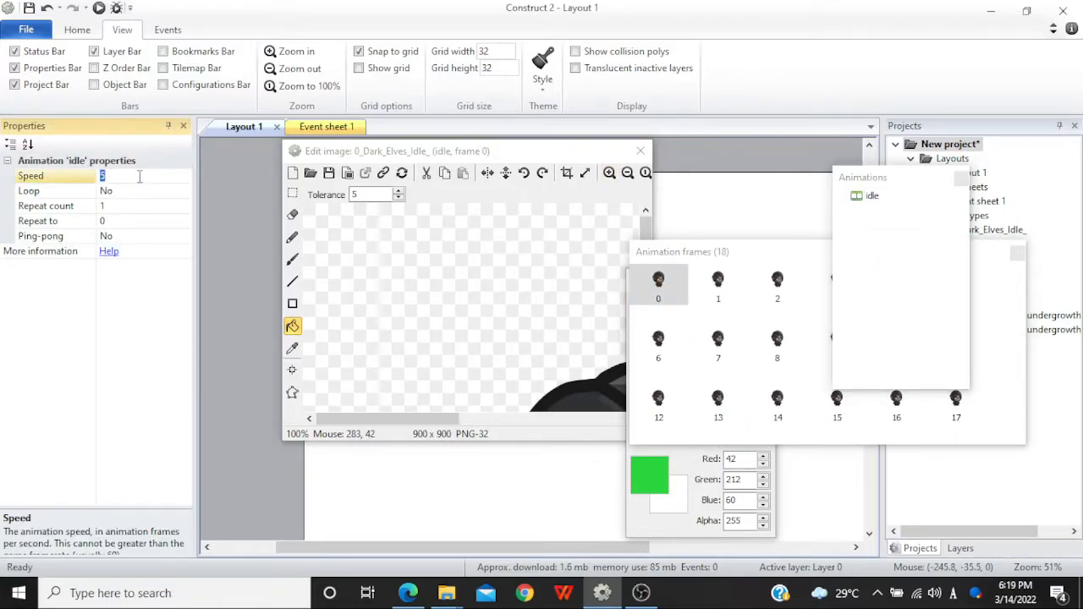
left_click(1019, 269)
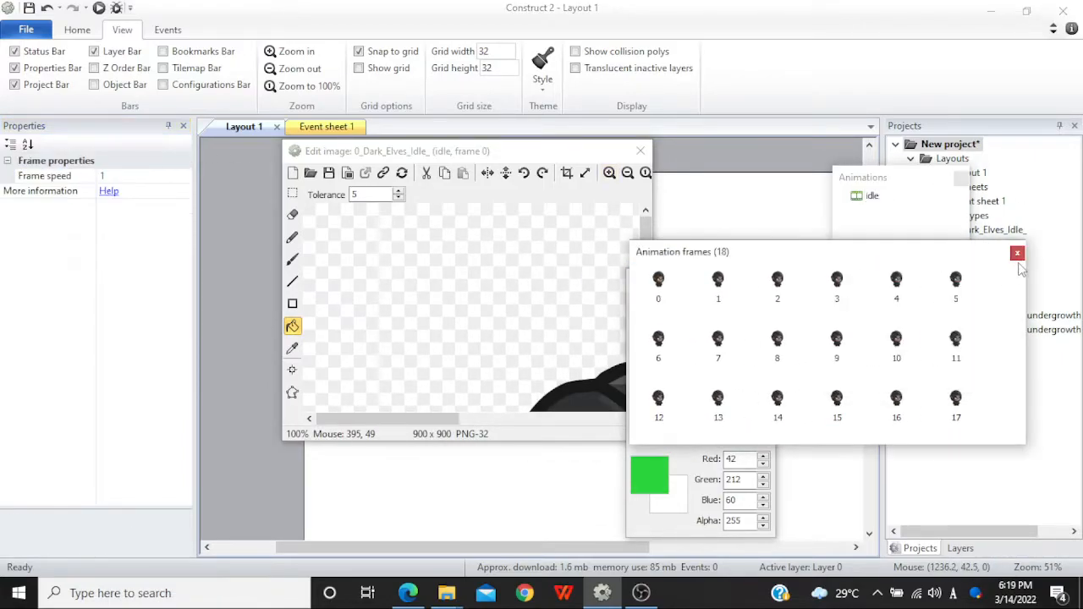
left_click(123, 175)
type("20")
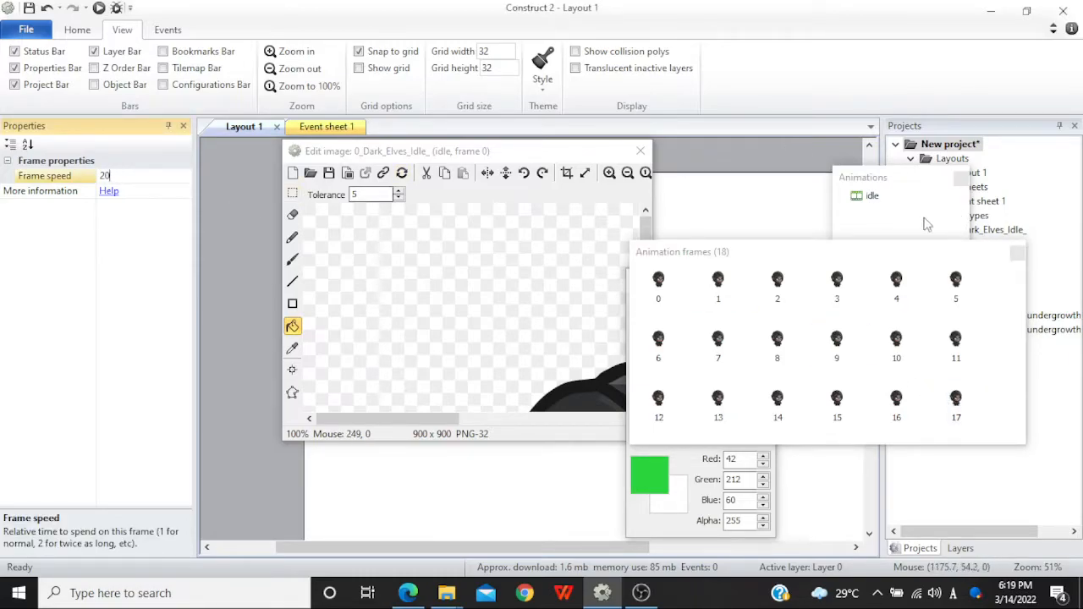
- Set the idle animation's speed to 20 frames per second
left_click(895, 210)
left_click(864, 203)
left_click(165, 174)
type("20")
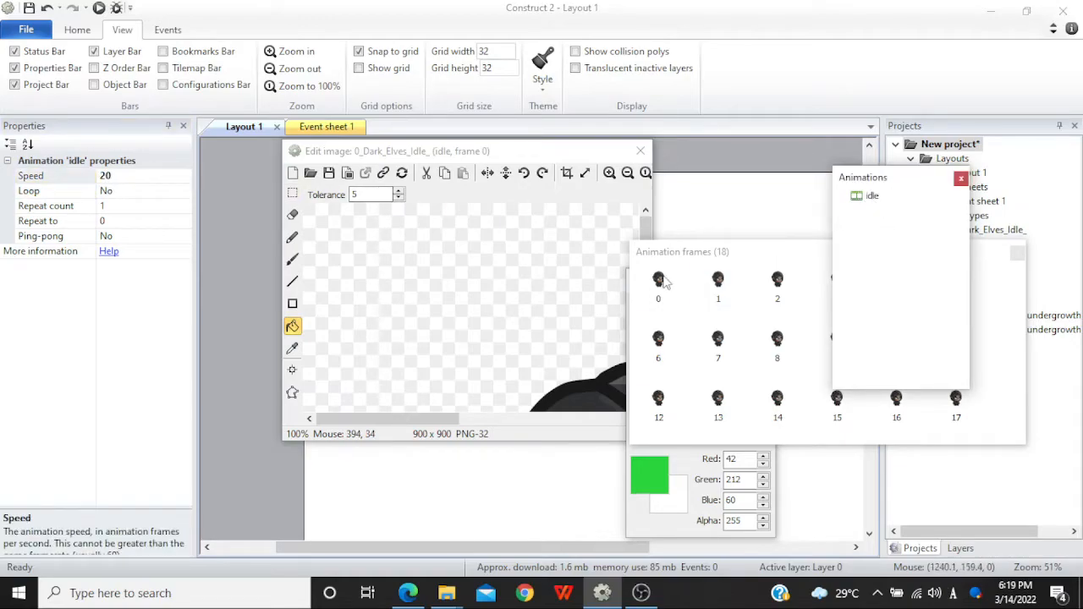
- Set the frame speed of idle frame 0 back to 1
left_click(666, 283)
left_click(139, 176)
type("1")
- Make the idle animation repeat forever by setting Loop to Yes
left_click(866, 200)
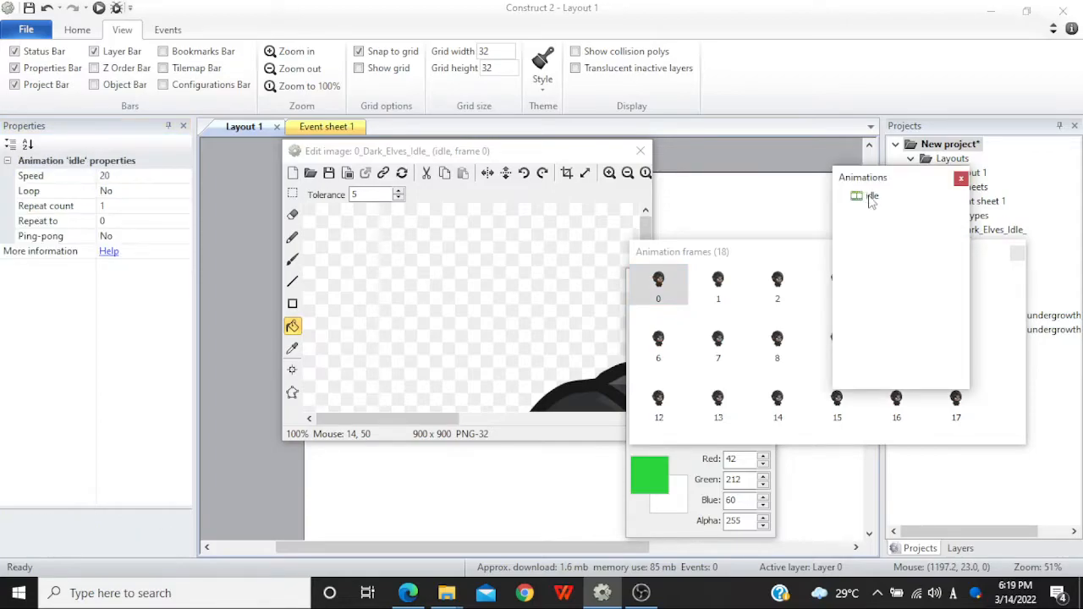
left_click(125, 191)
left_click(183, 191)
left_click(169, 220)
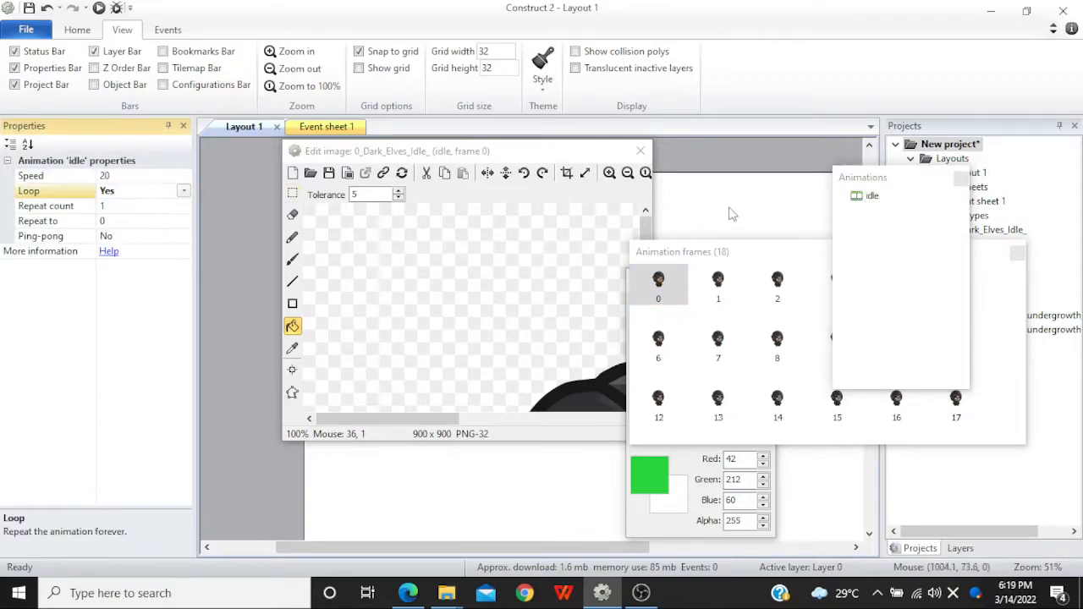
- Preview the idle animation and close the preview
right_click(872, 198)
left_click(922, 263)
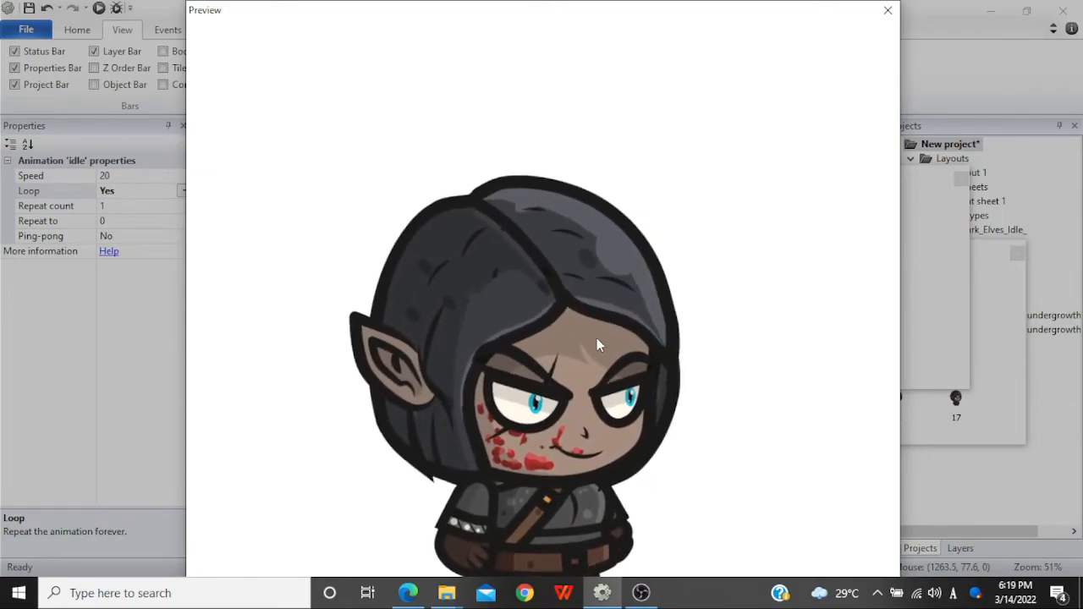
left_click(1068, 170)
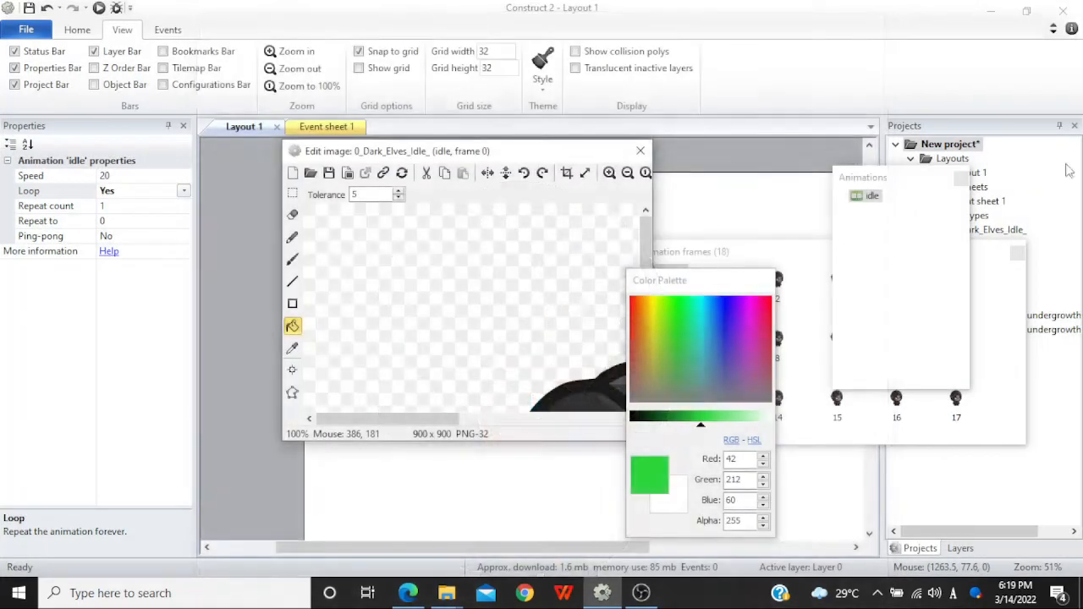
right_click(876, 231)
left_click(861, 241)
right_click(861, 239)
left_click(878, 225)
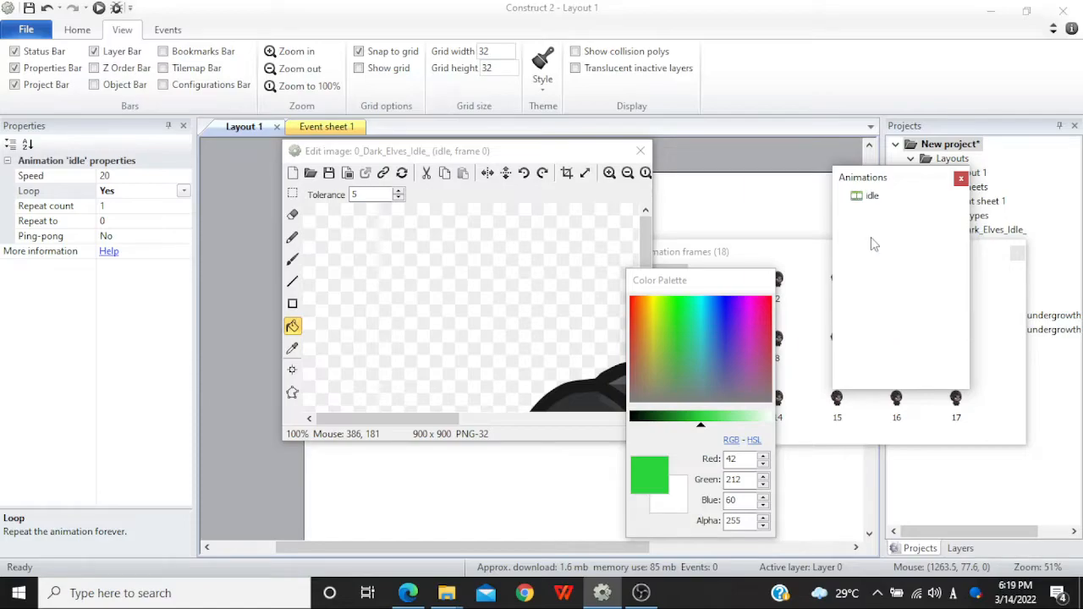
right_click(871, 238)
left_click(875, 230)
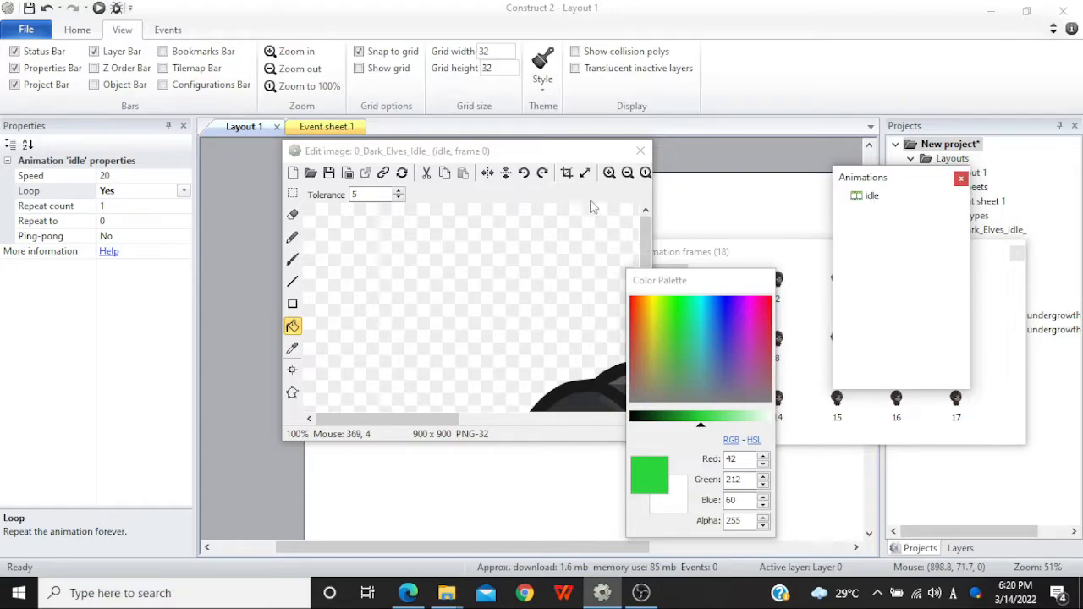
- Crop the empty borders of idle frame 0 and place the dark elf above the ground's left end at about 128, 320
left_click(566, 173)
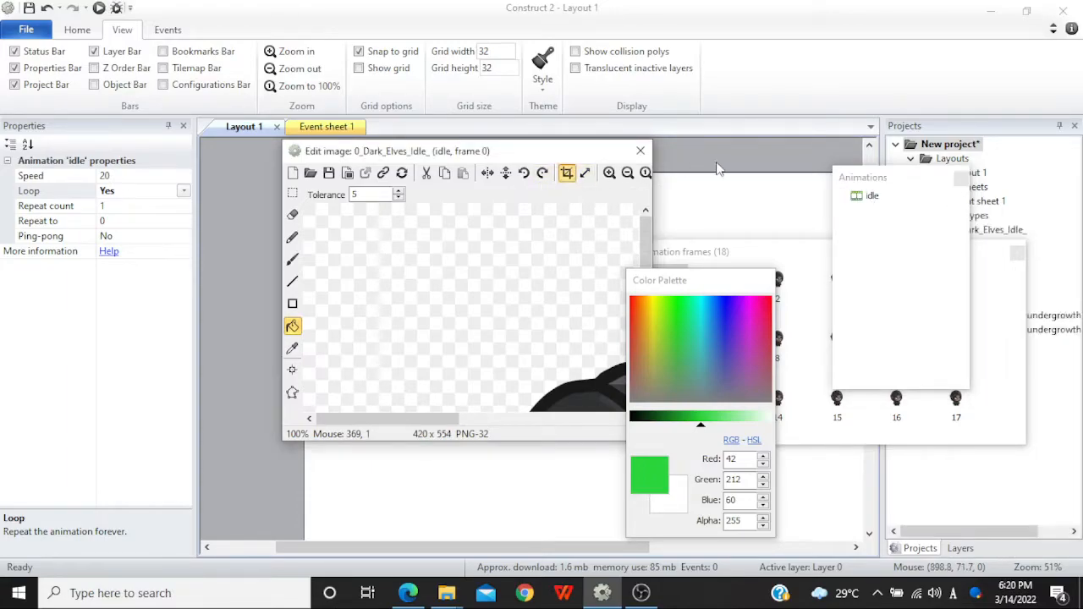
left_click(961, 179)
left_click_drag(393, 270, 359, 304)
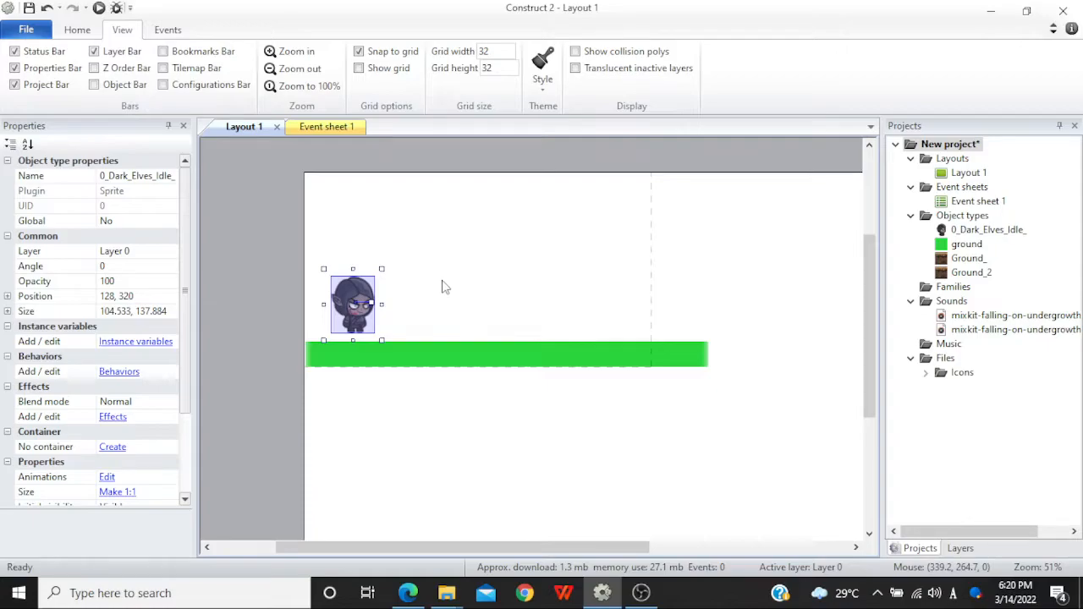
- Look through the behaviors available for the dark elf sprite, including Solid, Bullet, Car, Platform, Sine, Turret and 8 Direction
left_click(134, 375)
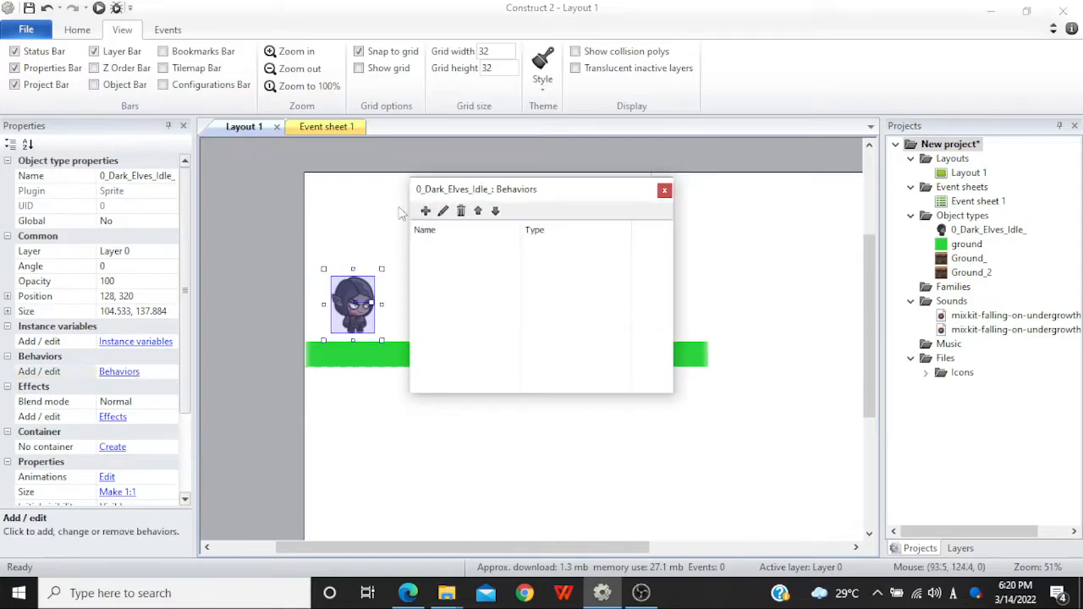
left_click(664, 192)
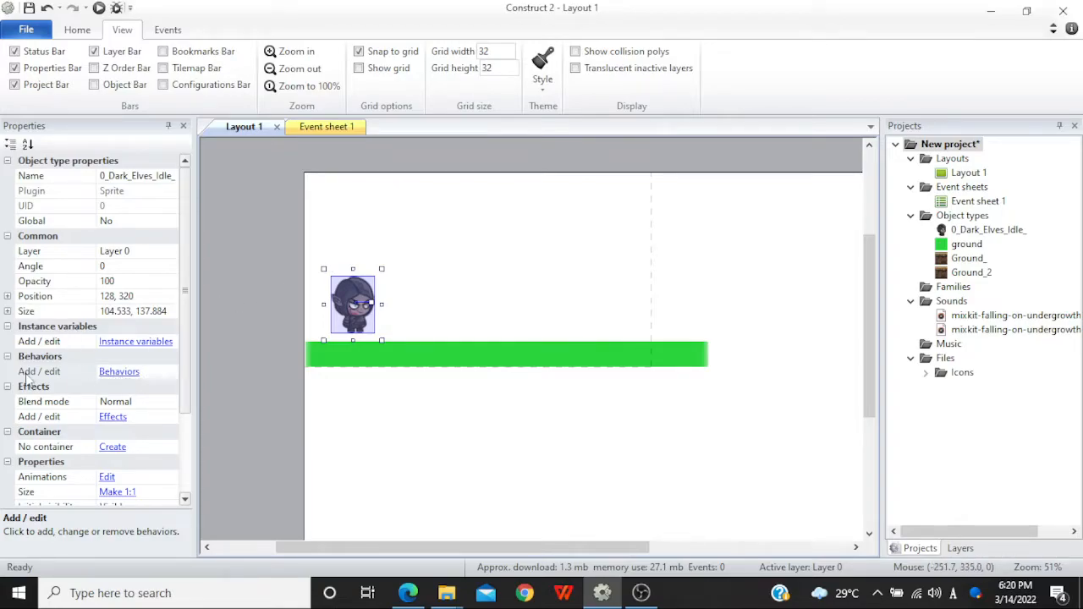
left_click(119, 374)
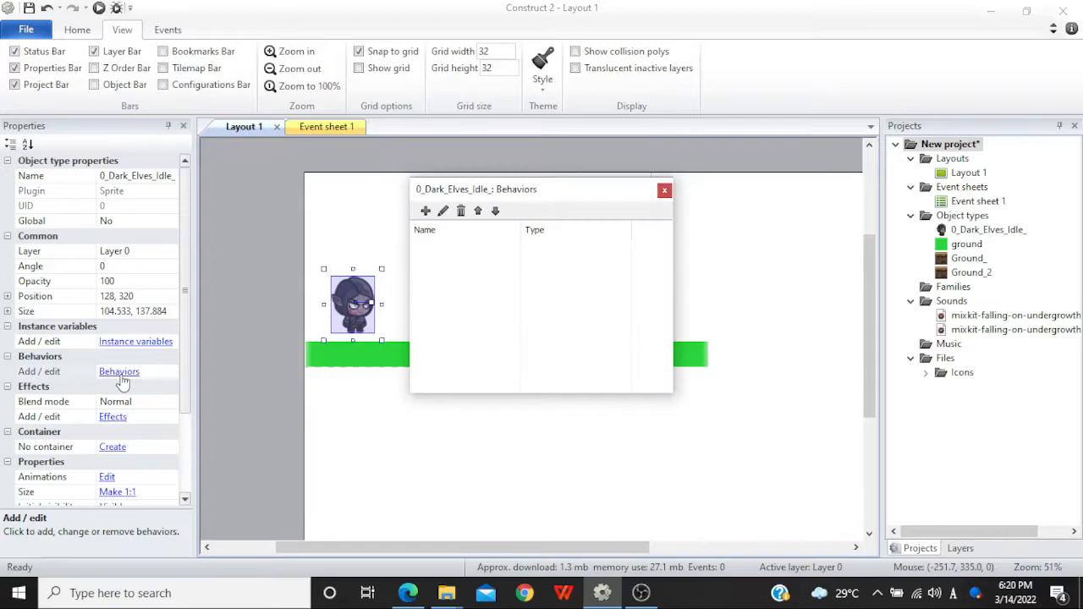
left_click(426, 211)
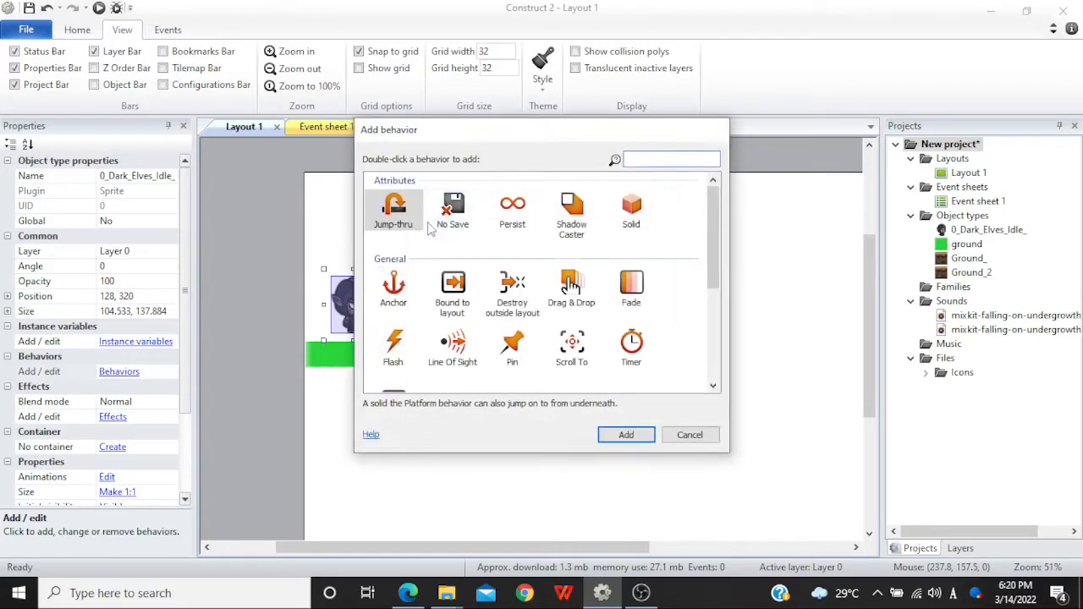
left_click_drag(717, 225, 713, 203)
left_click_drag(600, 140, 697, 138)
left_click(729, 208)
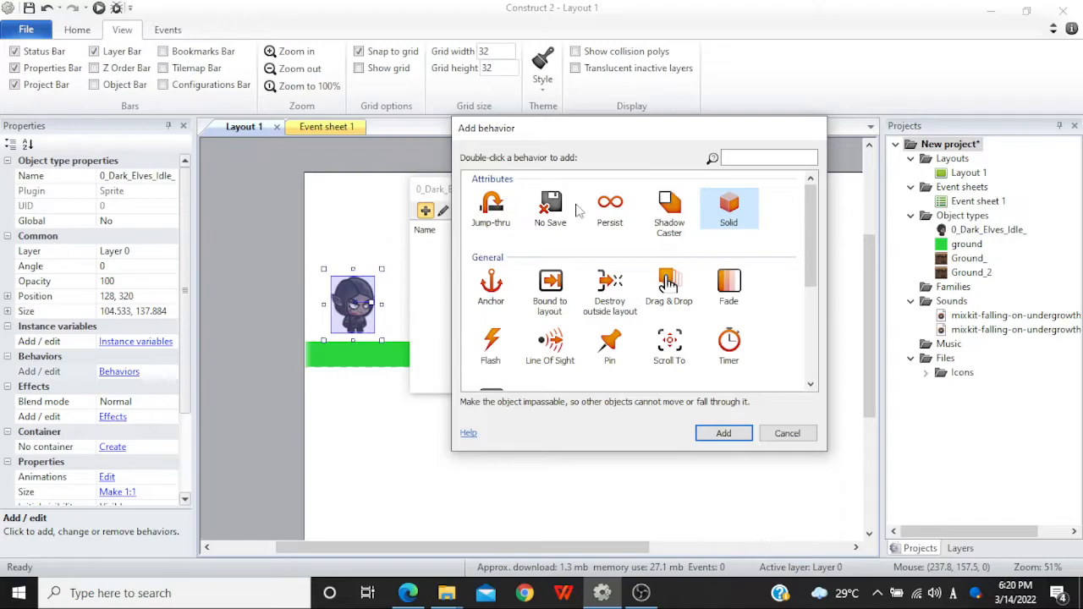
left_click_drag(809, 239, 810, 339)
left_click(550, 288)
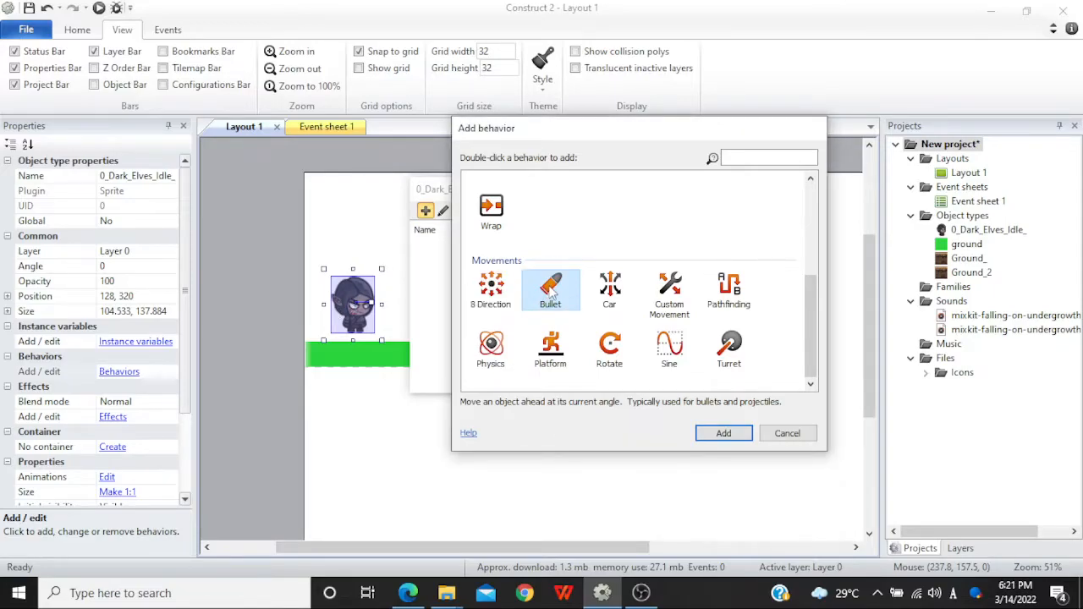
left_click(623, 289)
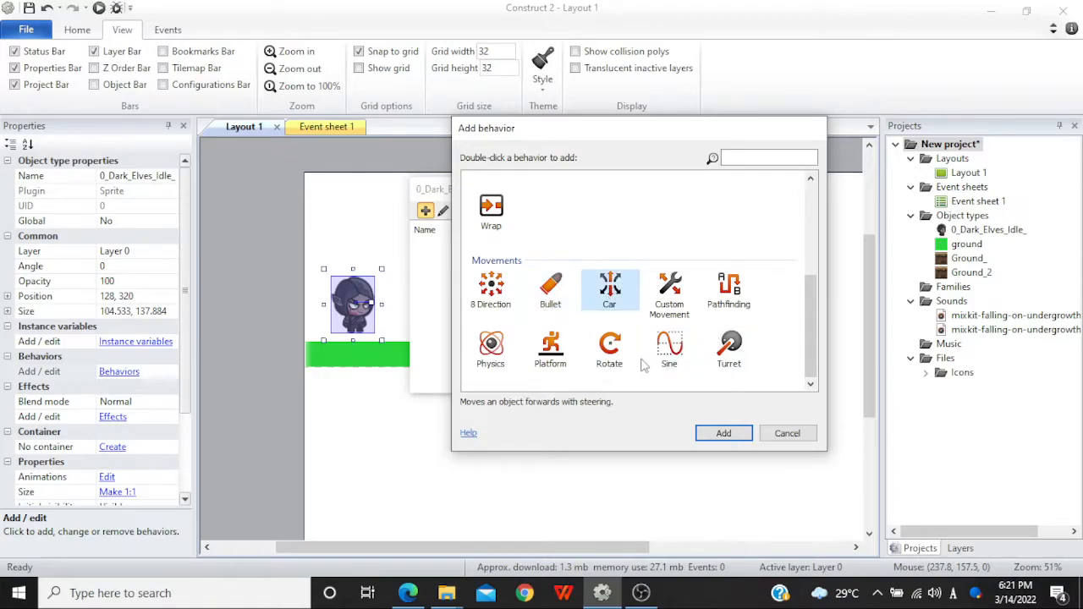
left_click(557, 359)
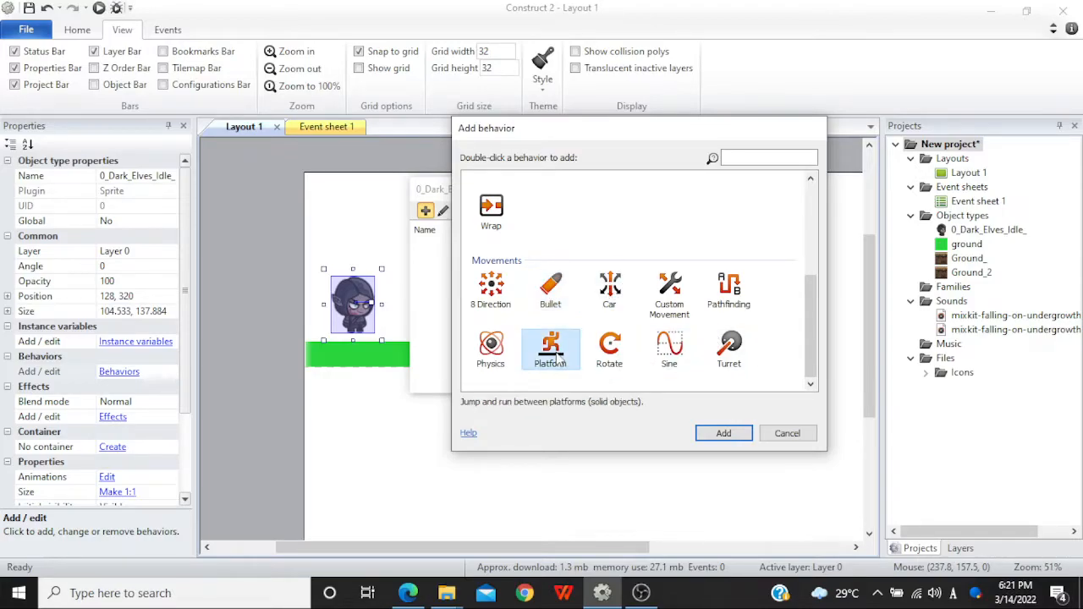
left_click(675, 355)
left_click(730, 352)
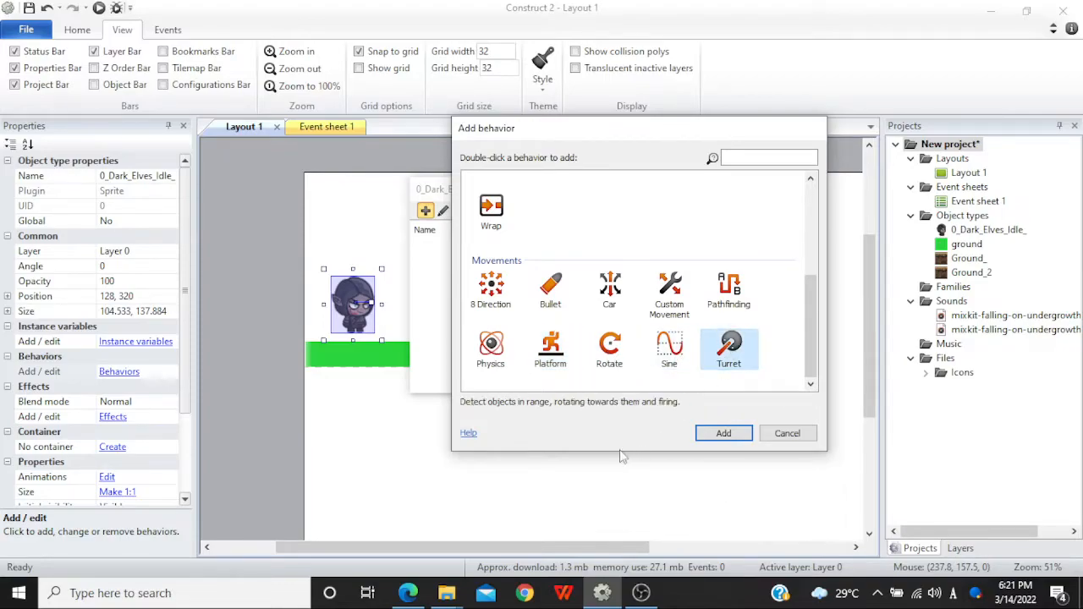
left_click(490, 290)
scroll(726, 181, "up", 3)
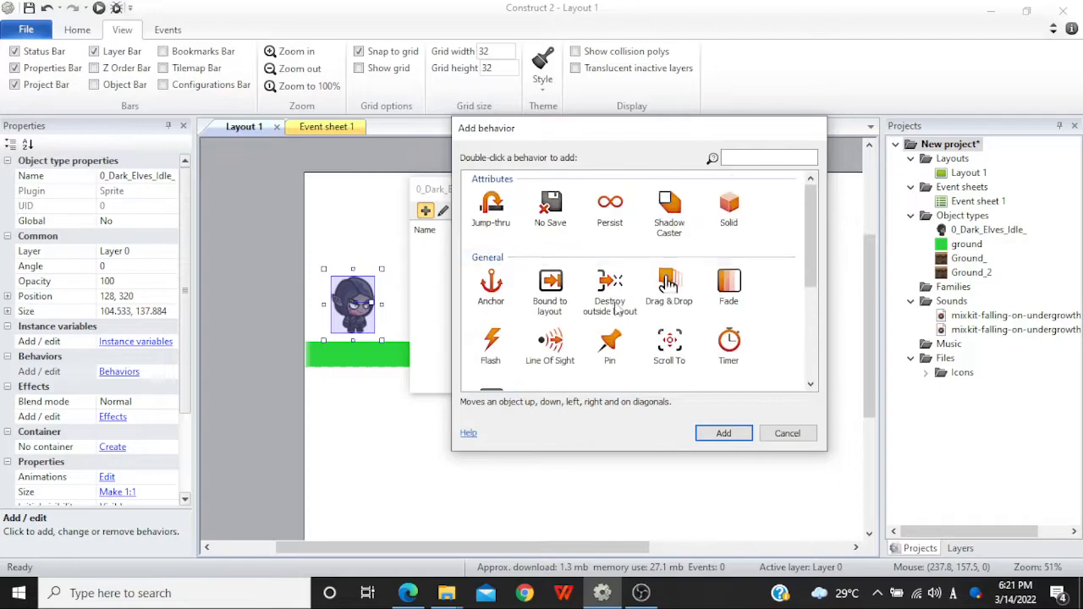
scroll(683, 265, "down", 3)
scroll(683, 265, "up", 3)
left_click_drag(808, 250, 812, 350)
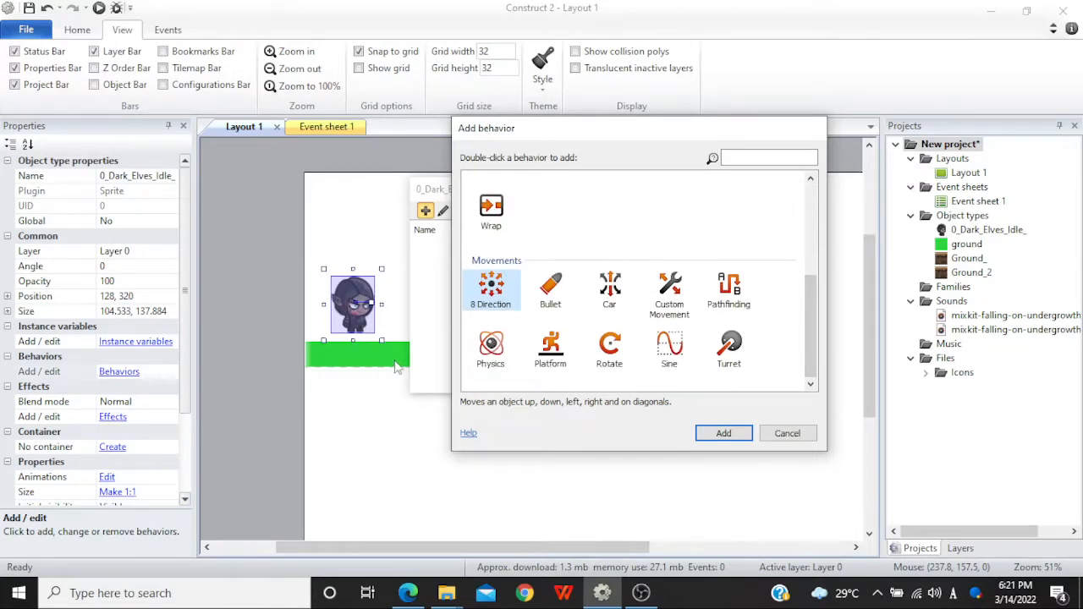
- Add the Platform behavior to the dark elf sprite and close its behaviors list
left_click(551, 354)
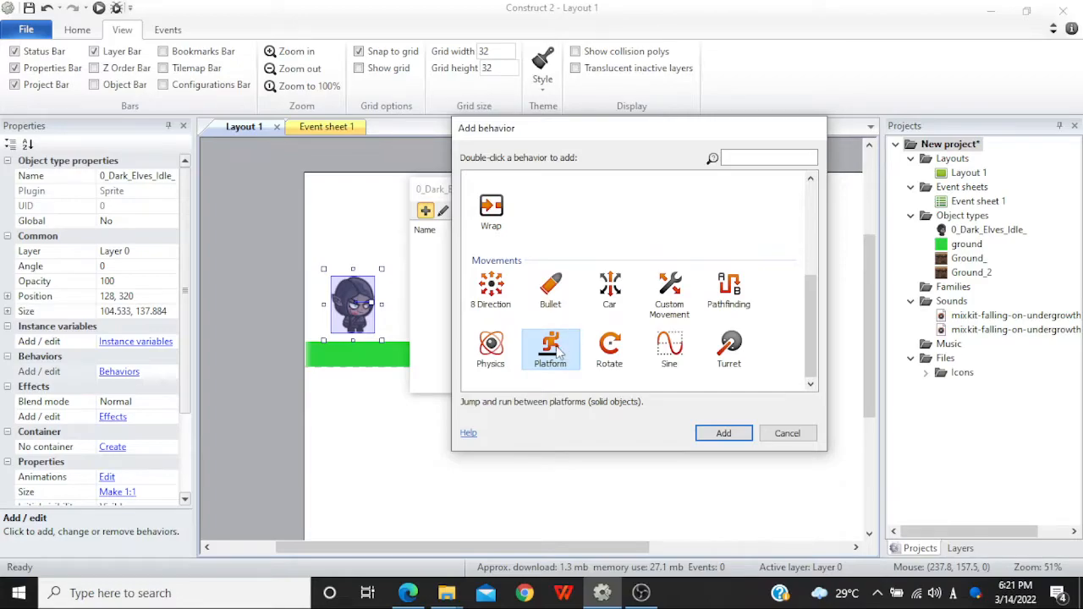
double_click(556, 351)
left_click(674, 188)
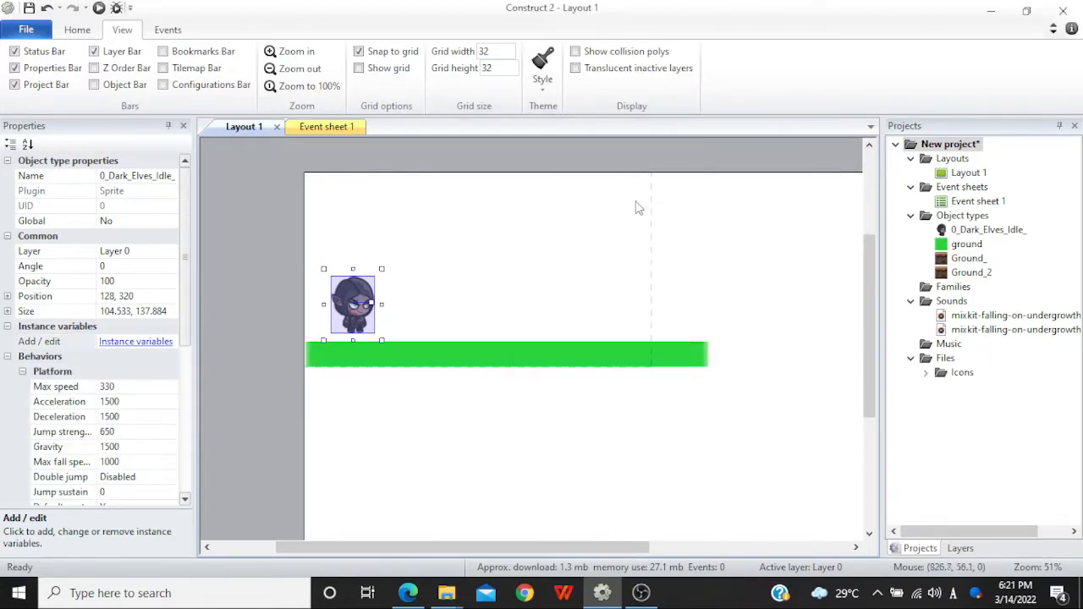
- Run the layout in the browser to check how the dark elf behaves on the ground, then return to Construct 2
left_click(98, 8)
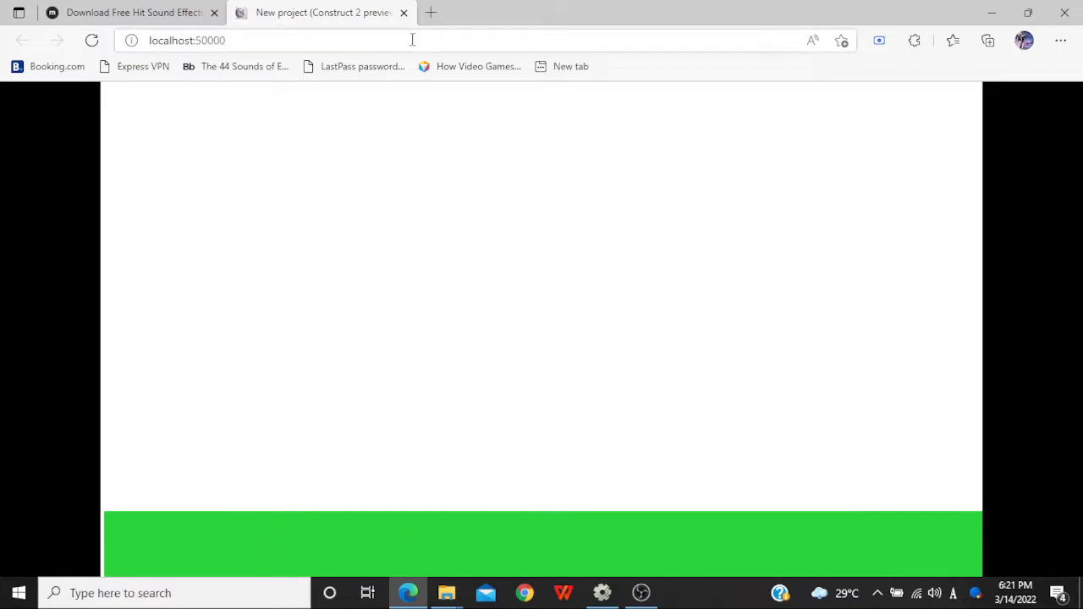
left_click(404, 12)
left_click(991, 10)
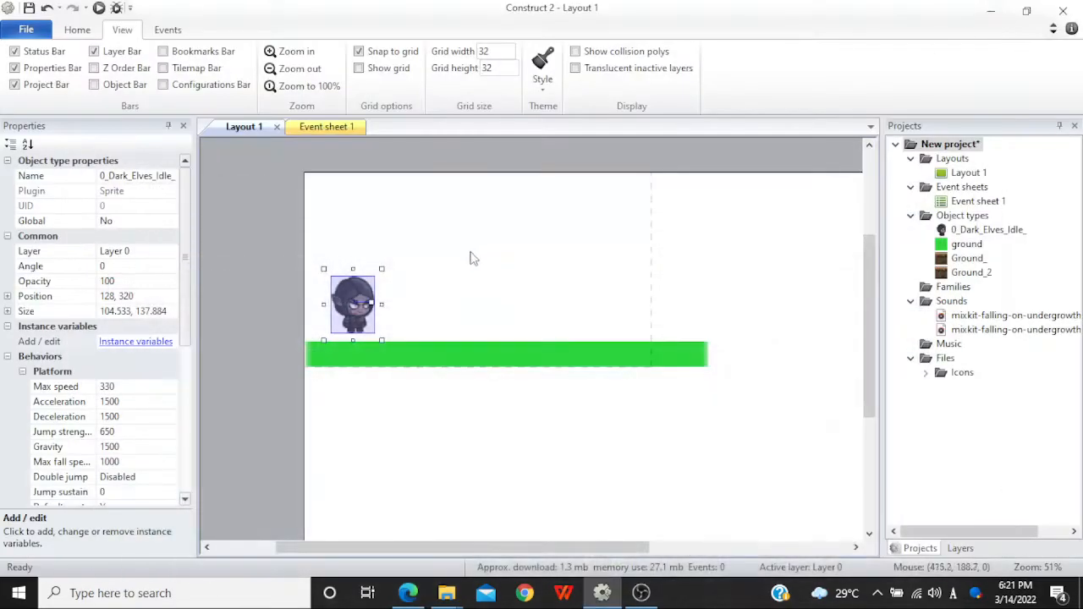
- Add the Solid behavior to the green ground sprite
left_click(412, 357)
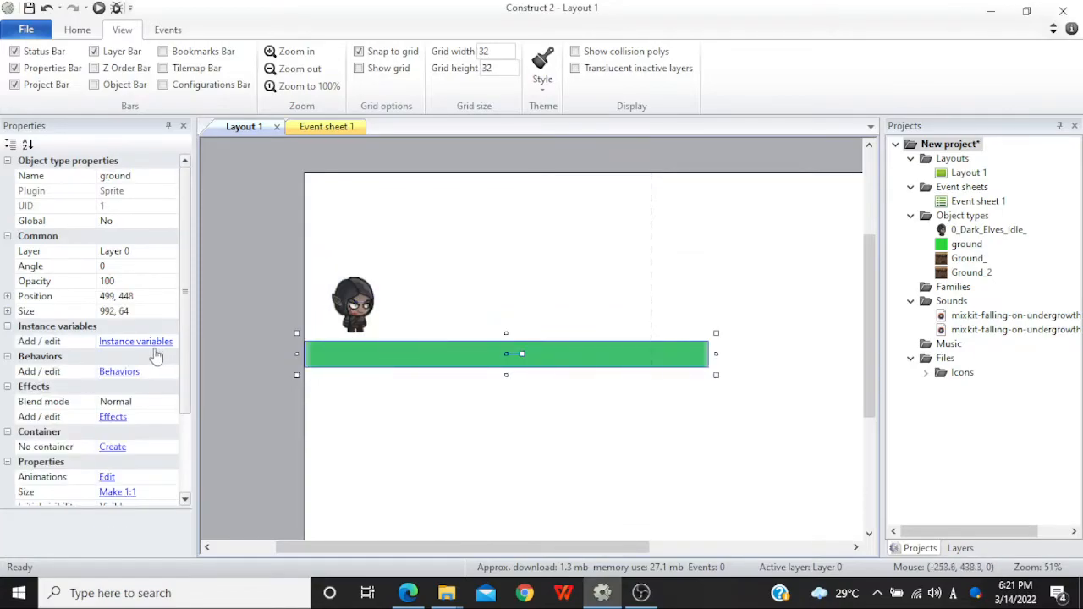
left_click(127, 371)
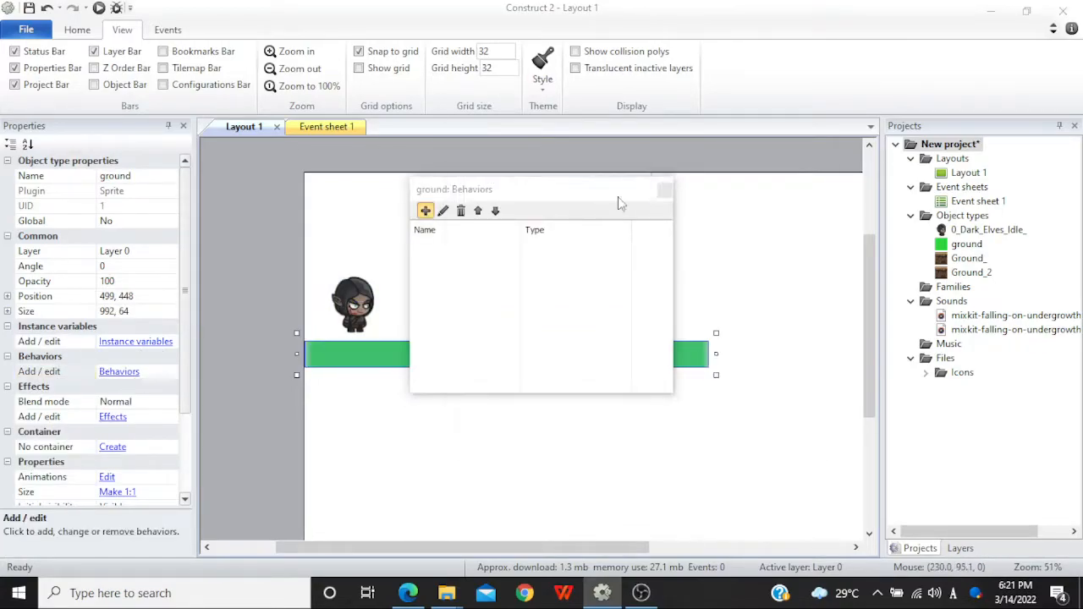
left_click(425, 210)
double_click(725, 211)
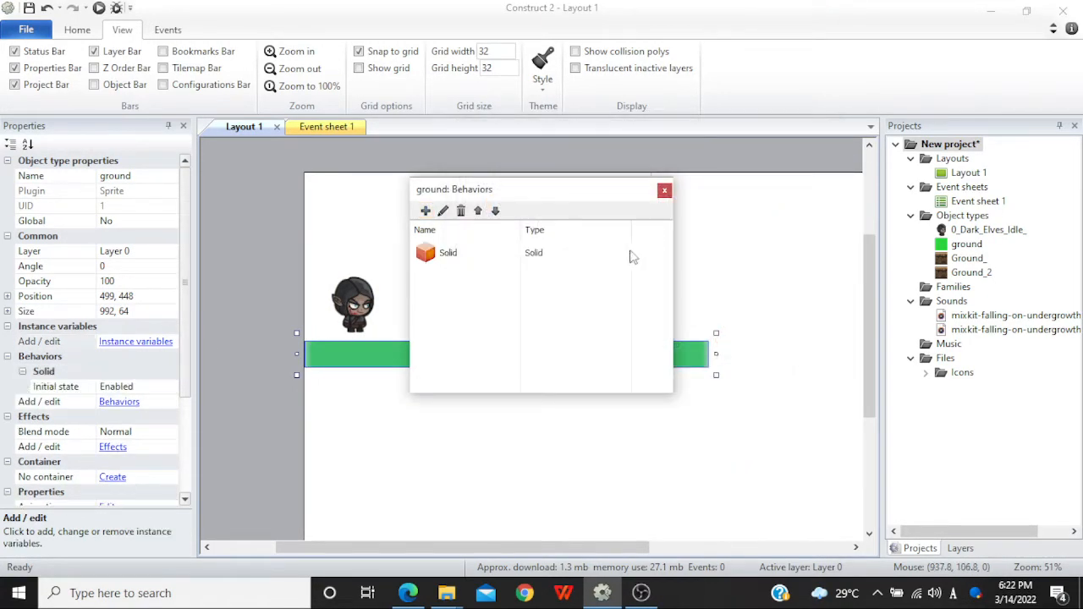
left_click(664, 190)
- Run the layout in the browser, test the dark elf moving right, left and jumping, and return to Construct 2
left_click(77, 30)
left_click(597, 71)
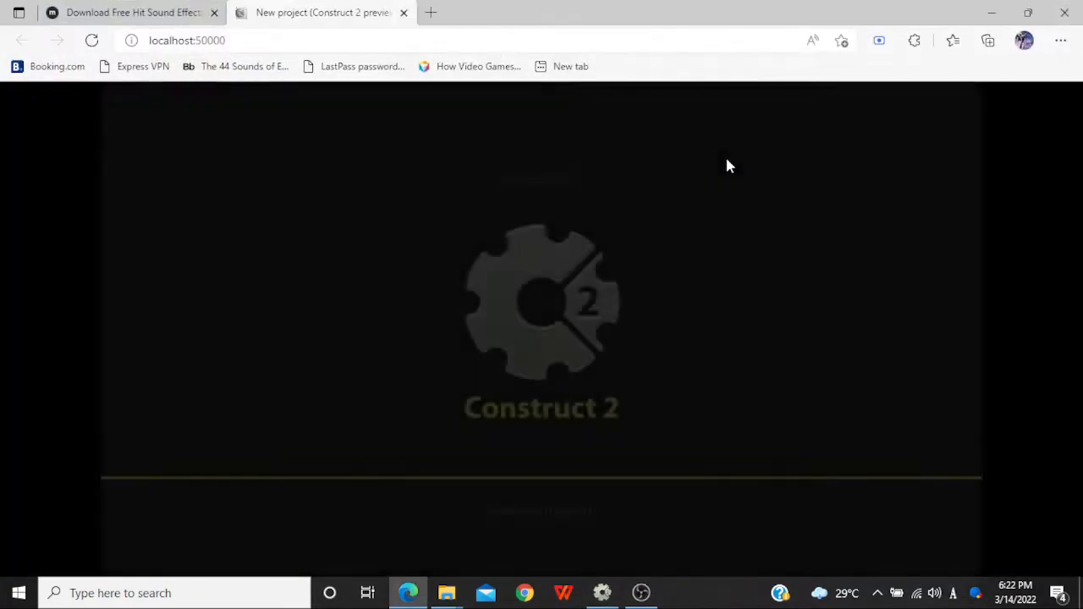
key("Right")
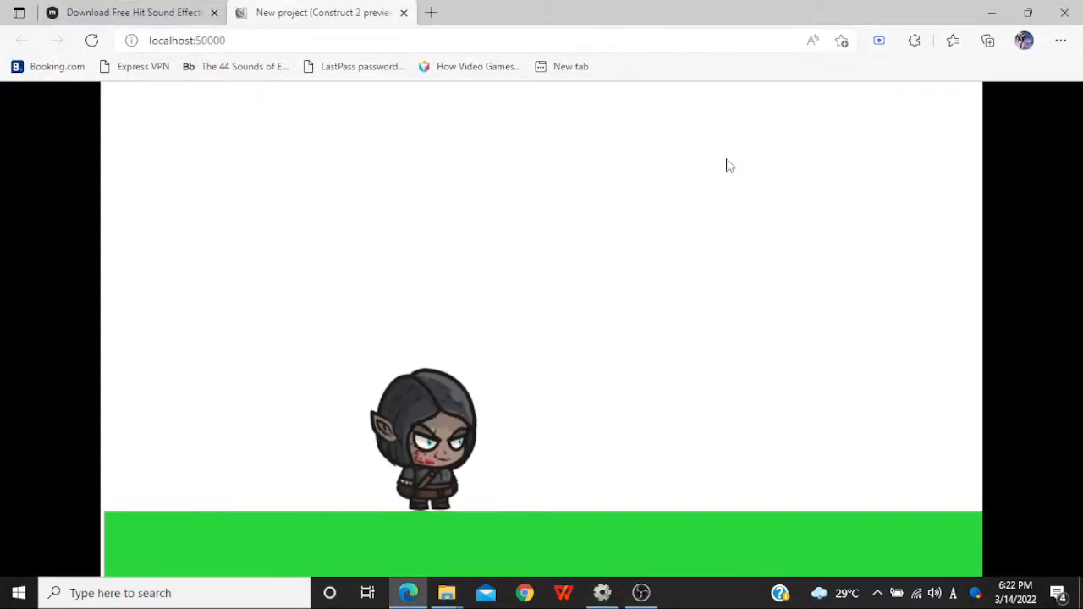
key("Left")
key("Up")
key("Right")
key("Left")
key("Up")
key("Right")
key("Left")
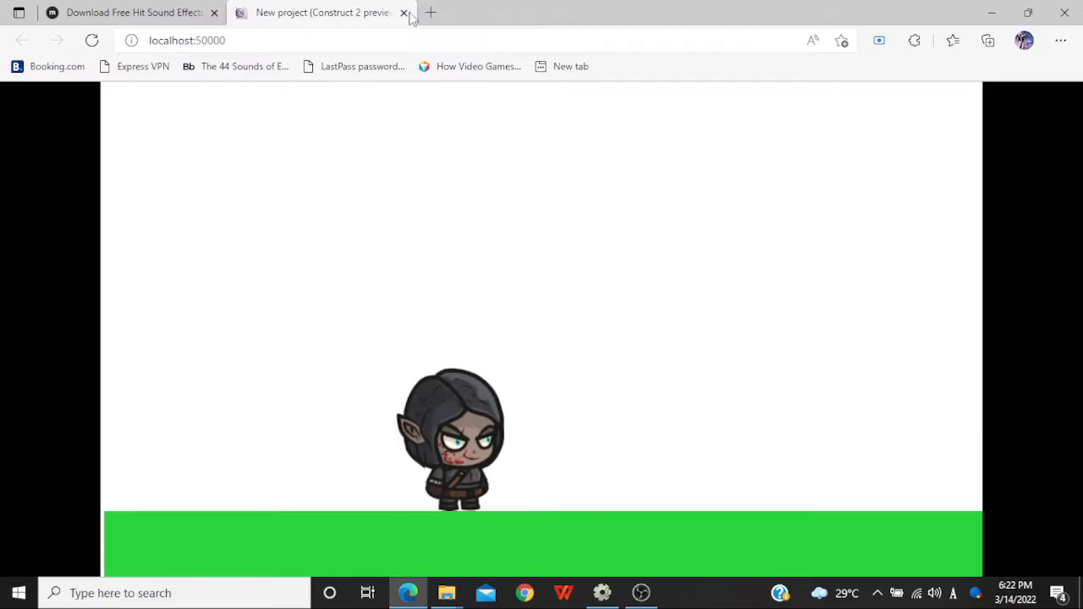
left_click(134, 12)
left_click(990, 12)
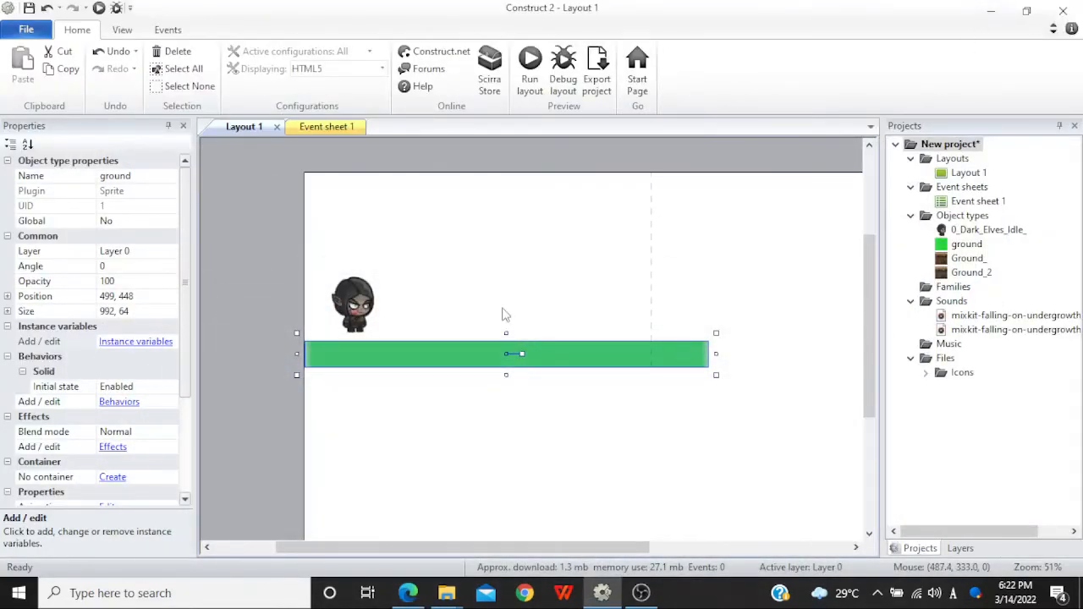
- Look through the behaviors available for the dark elf sprite down to the Movements group, adding none, and close its behaviors list
left_click(351, 325)
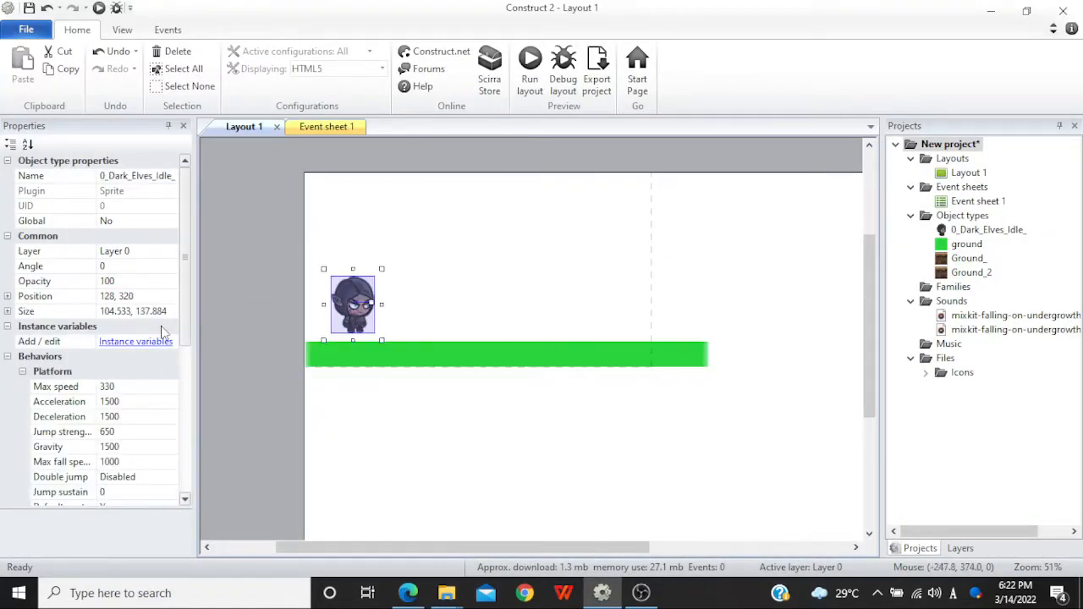
scroll(186, 317, "down", 3)
left_click(118, 387)
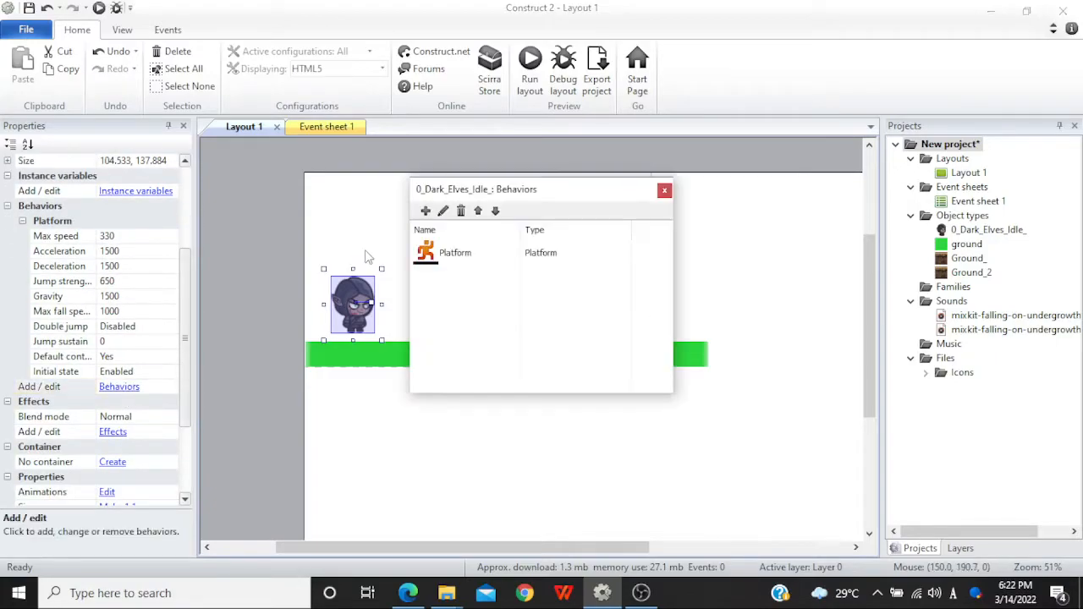
left_click(426, 212)
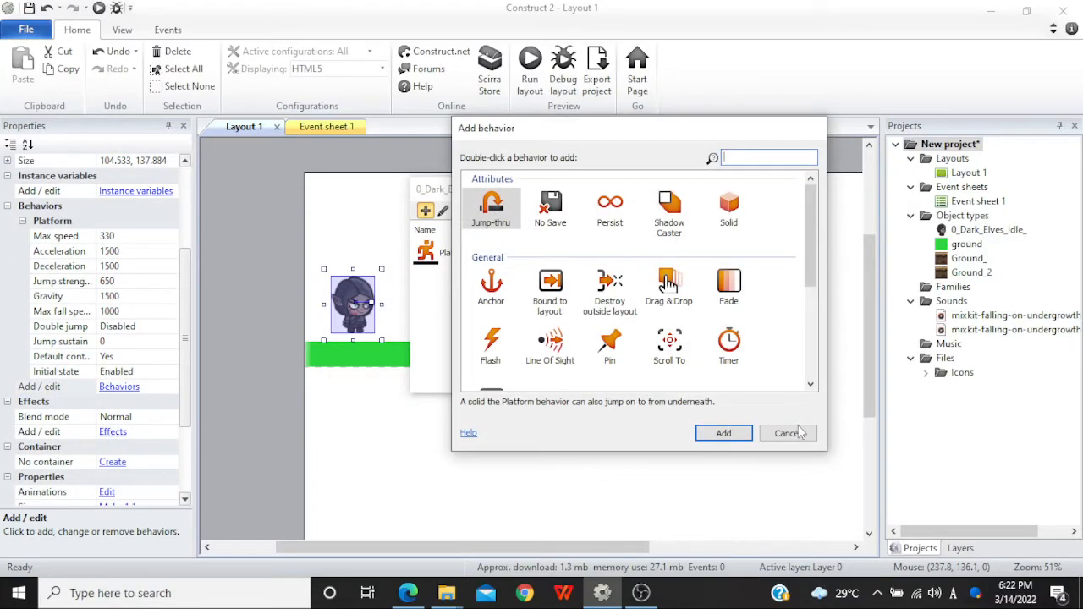
left_click(787, 432)
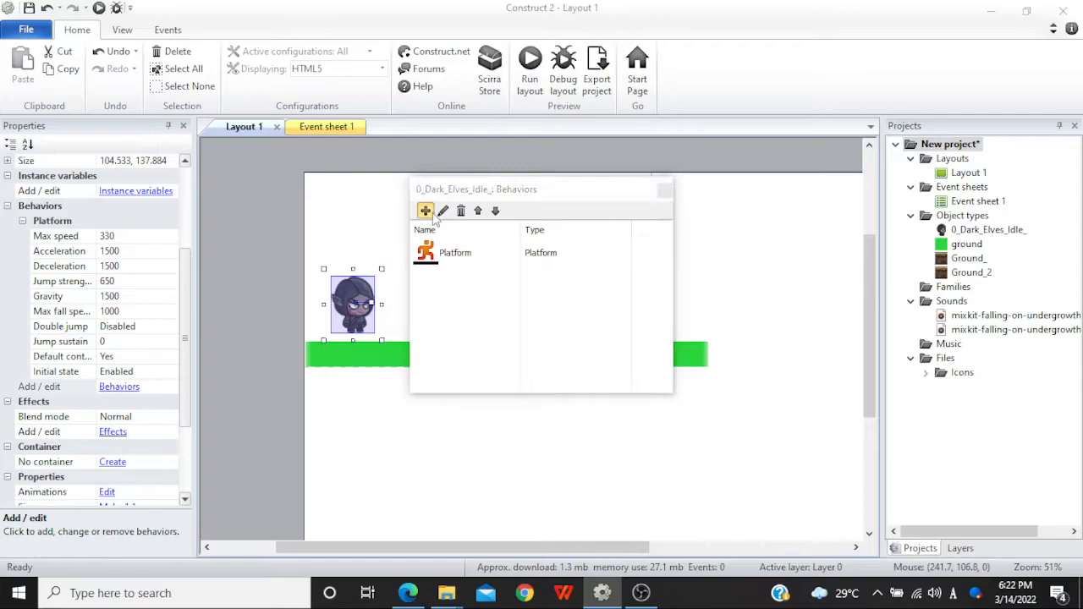
left_click(426, 212)
left_click_drag(811, 231, 815, 330)
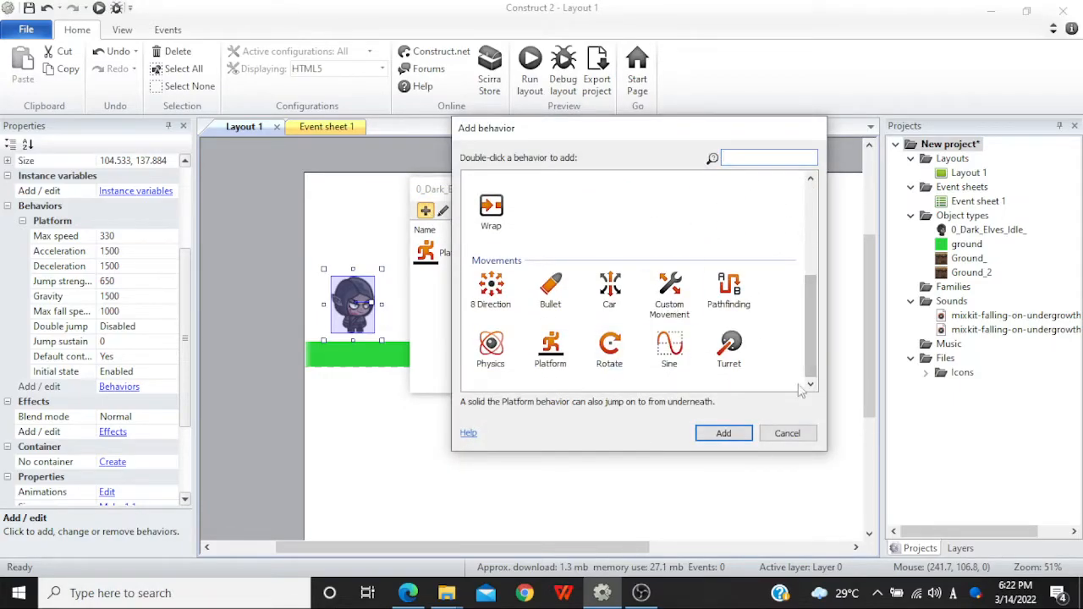
left_click(786, 432)
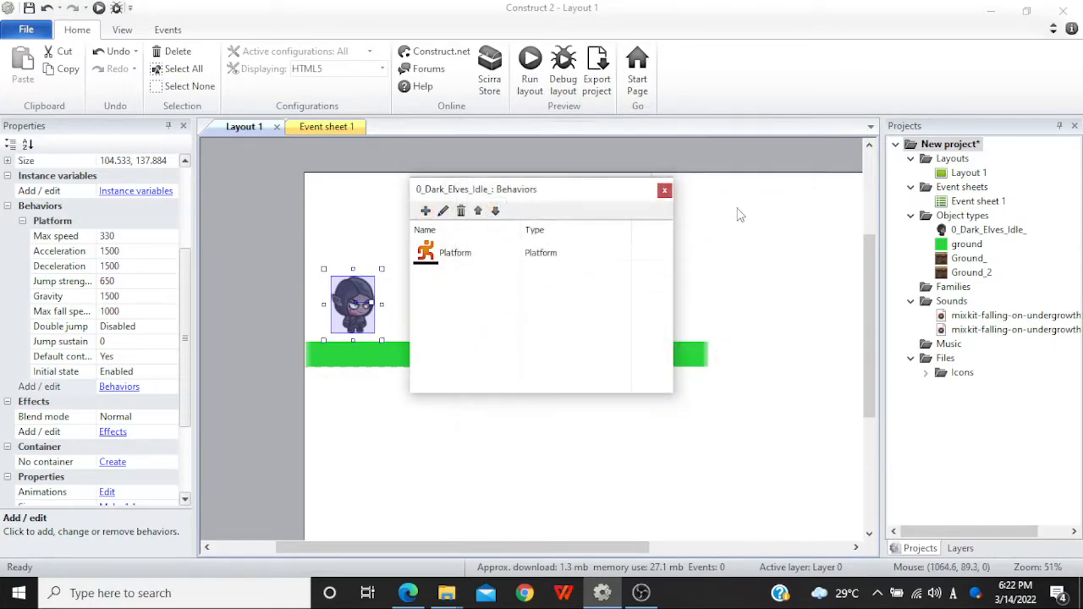
left_click(664, 189)
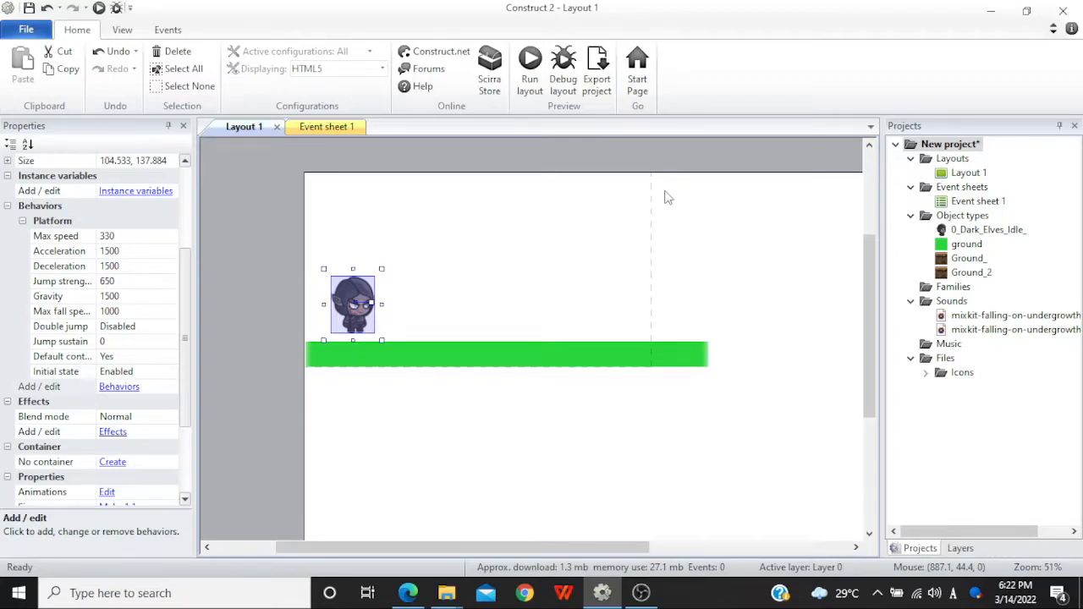
left_click(282, 310)
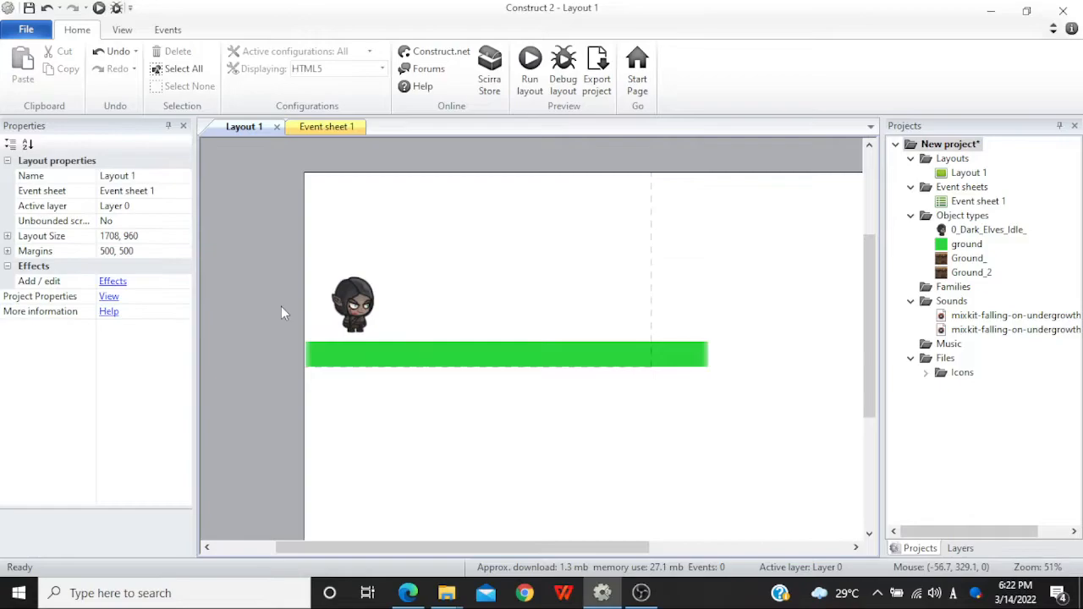
left_click(341, 310)
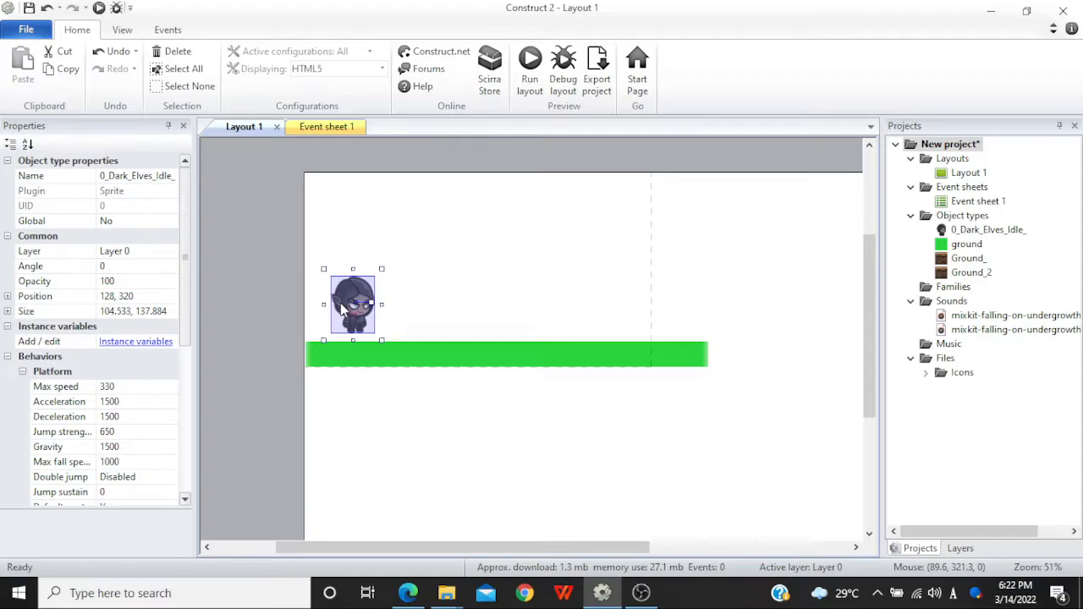
left_click(433, 279)
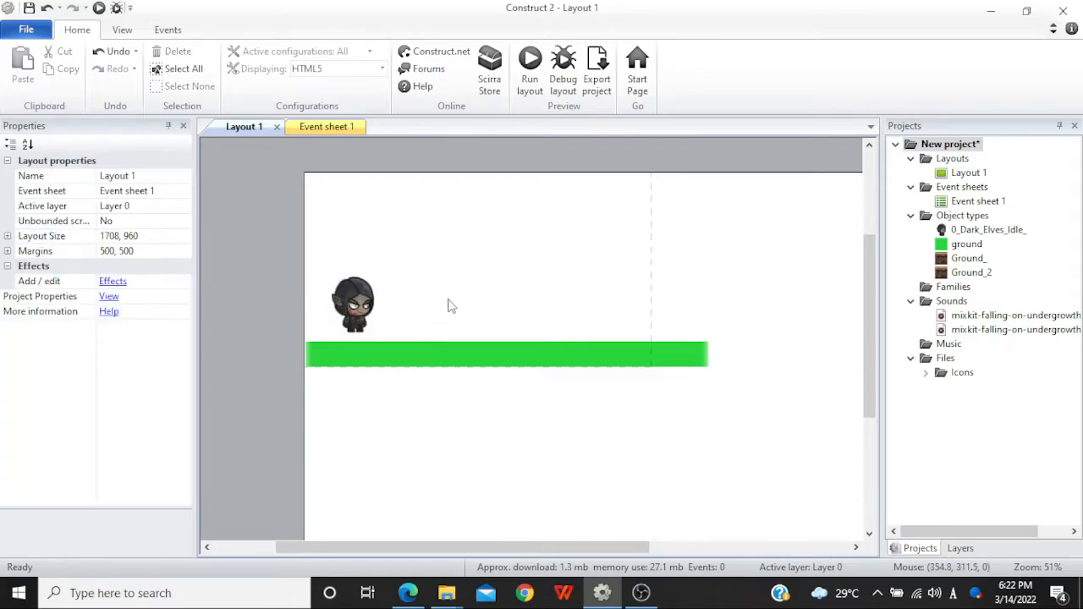
- Insert a new Sprite object named apple and place it above the green ground in Layout 1
double_click(448, 304)
left_click(590, 343)
left_click(499, 419)
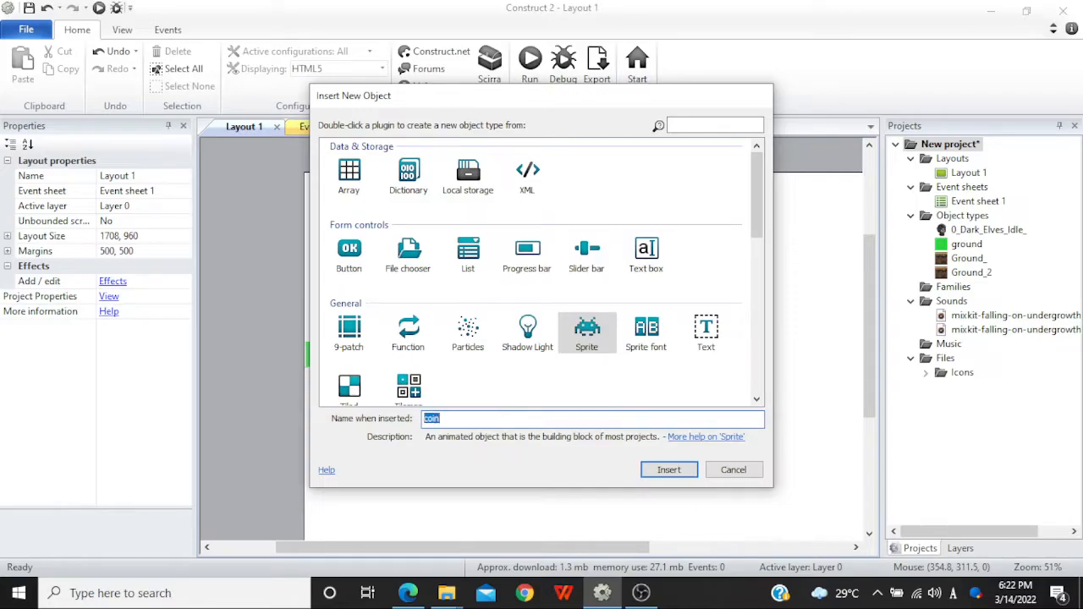
key("Return")
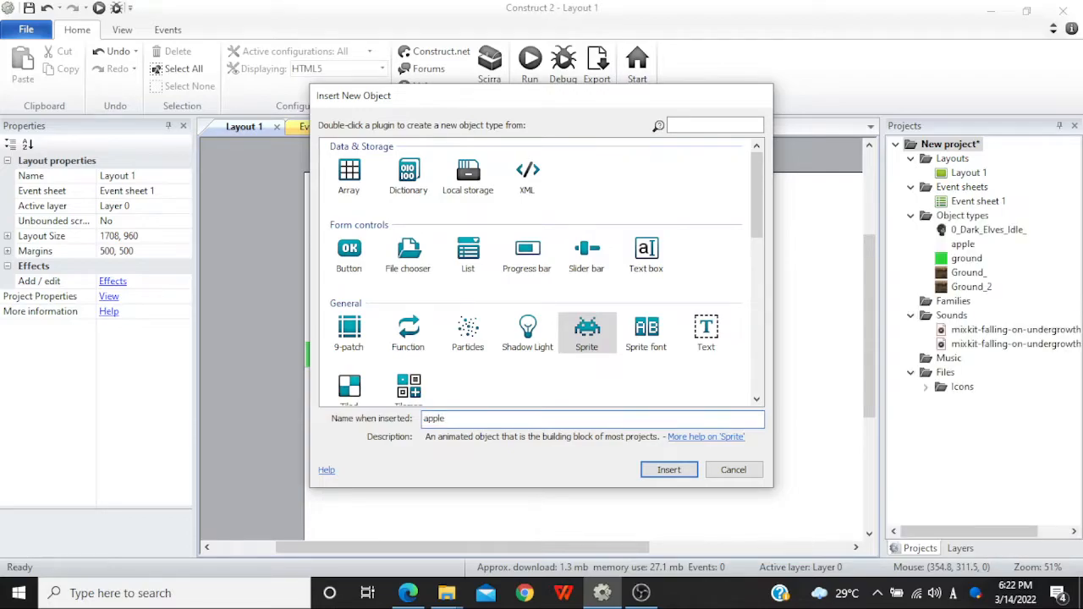
left_click(518, 262)
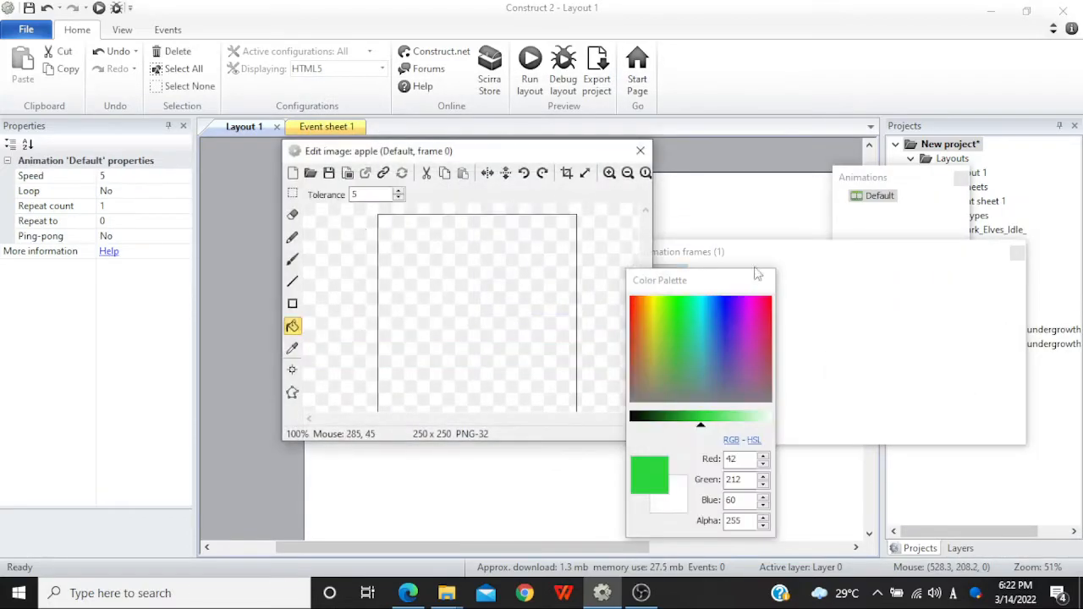
- Choose the brush tool for the apple image and set its color to red (253, 10, 1)
left_click(292, 258)
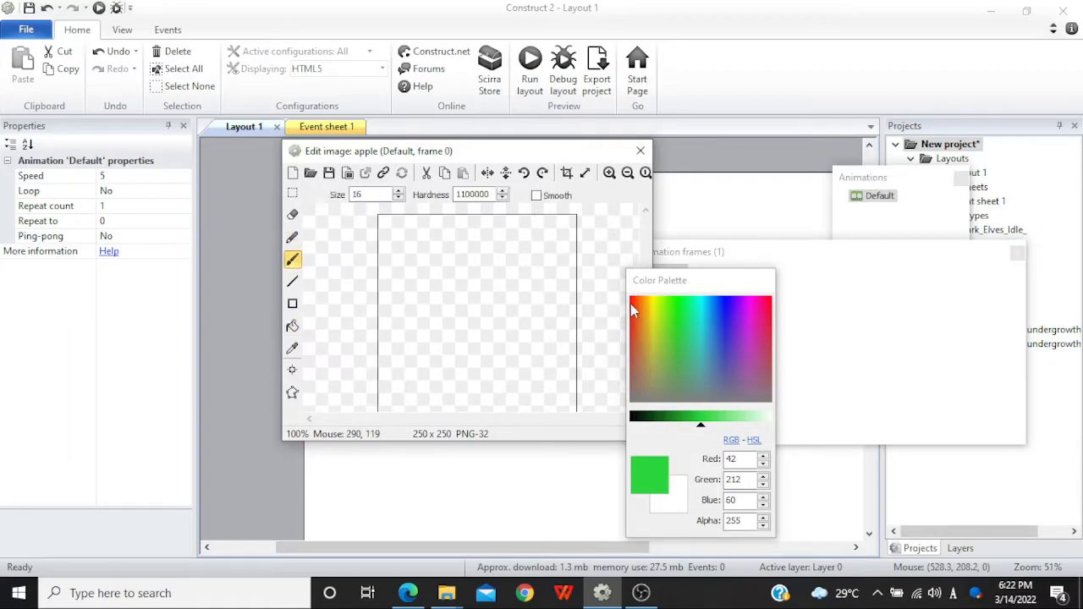
left_click(632, 301)
left_click(634, 303)
- Try brush sizes of 50, 100 and 250 on the apple image canvas
left_click(362, 194)
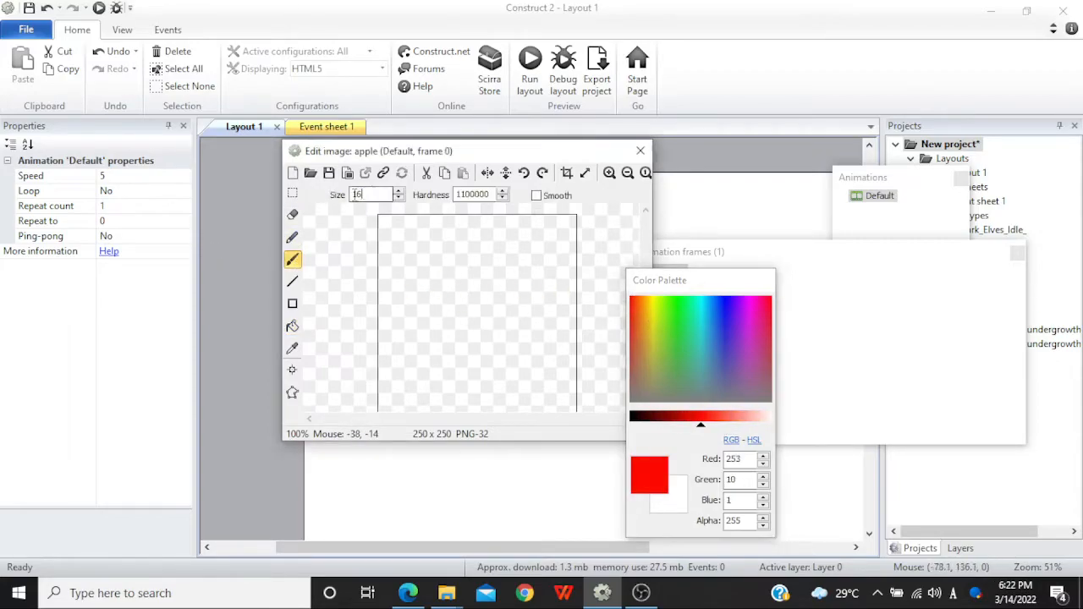
type("50")
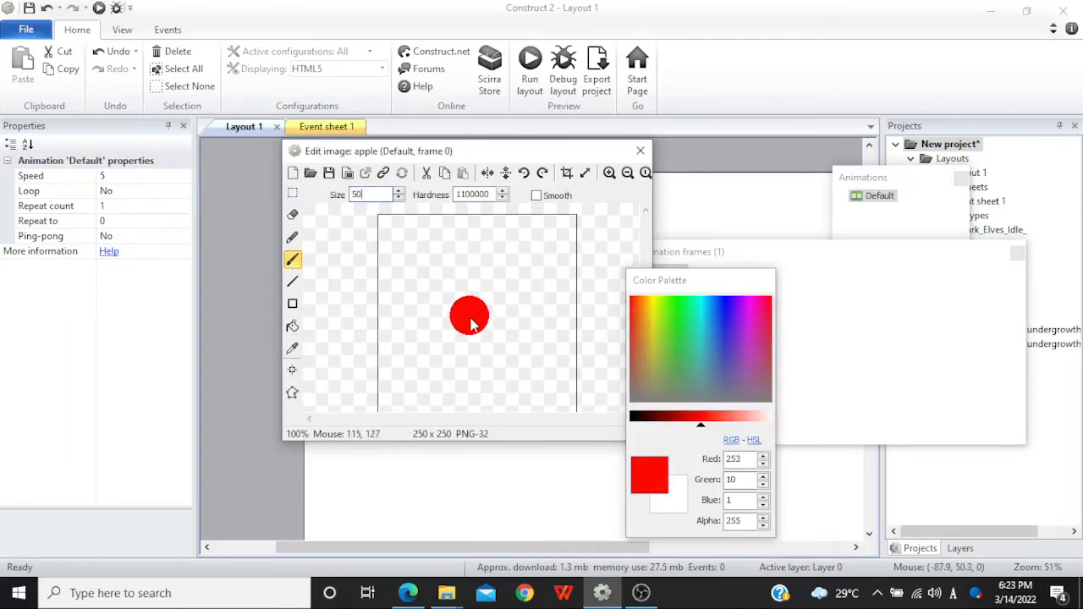
key("BackSpace")
key("BackSpace")
type("100")
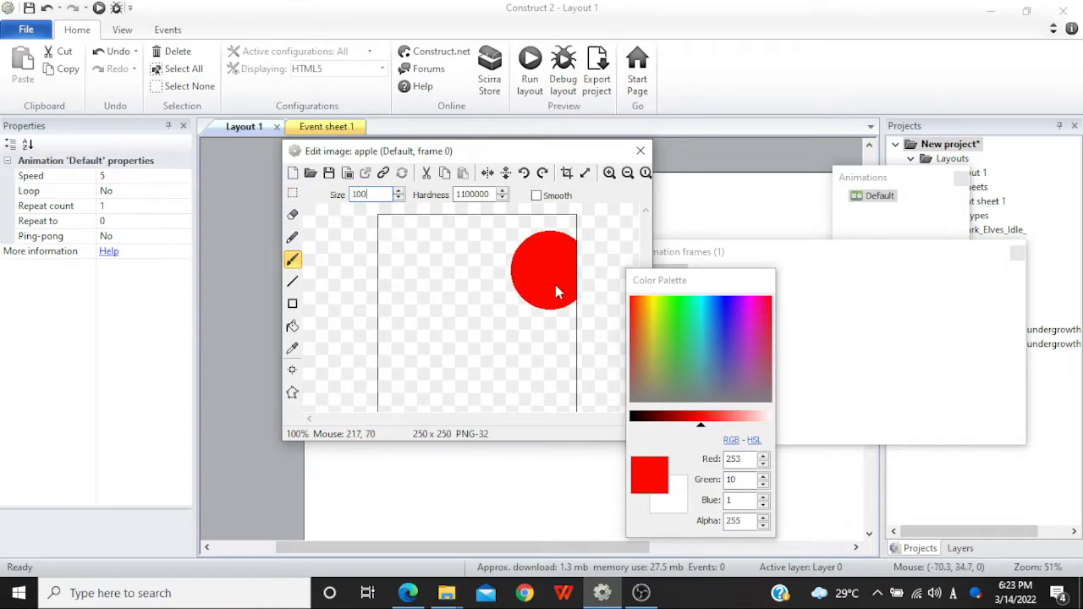
key("BackSpace")
key("BackSpace")
key("BackSpace")
type("250")
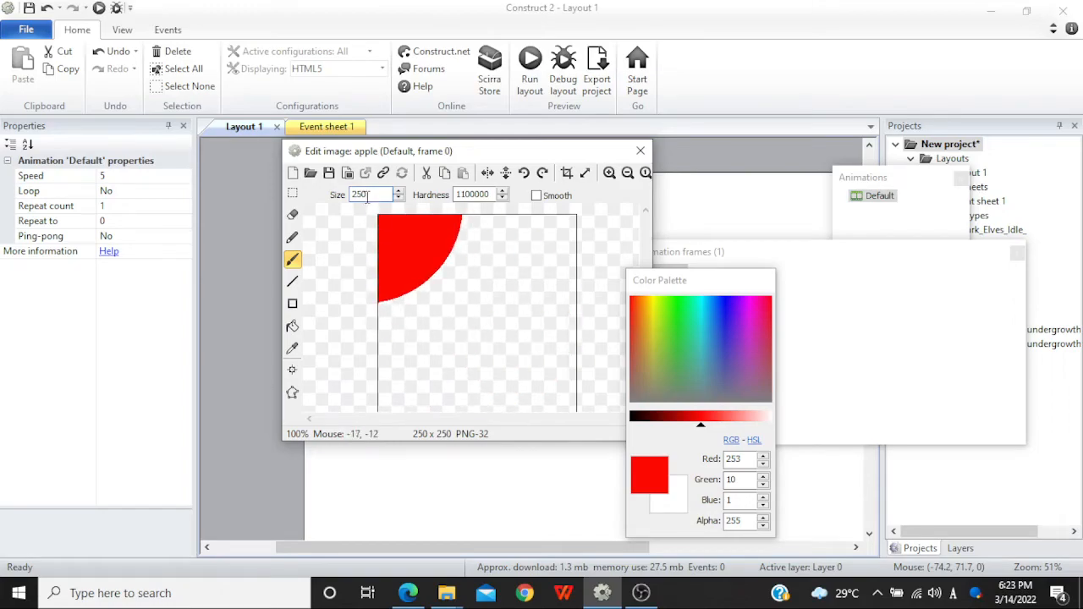
- Paint a red circle at the center of the apple image with brush size 150, crop the image and close the editor
left_click_drag(369, 195, 295, 193)
type("150")
left_click(478, 326)
left_click(567, 173)
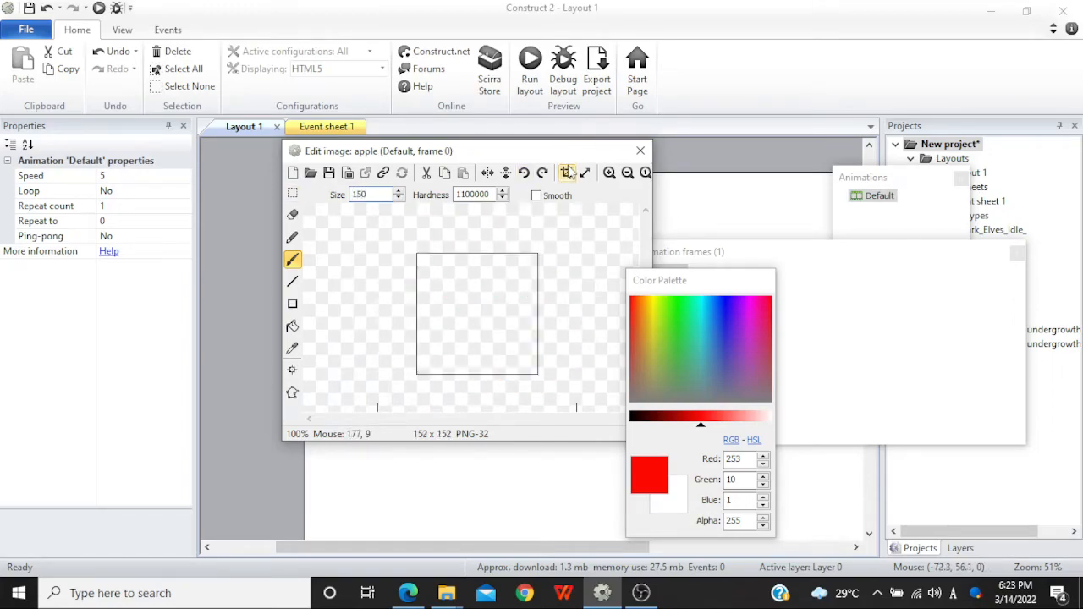
left_click(641, 152)
- Shrink the apple to 64 by 64 and duplicate it into an evenly spaced row of seven above the ground beside the dark elf
left_click_drag(531, 272, 495, 297)
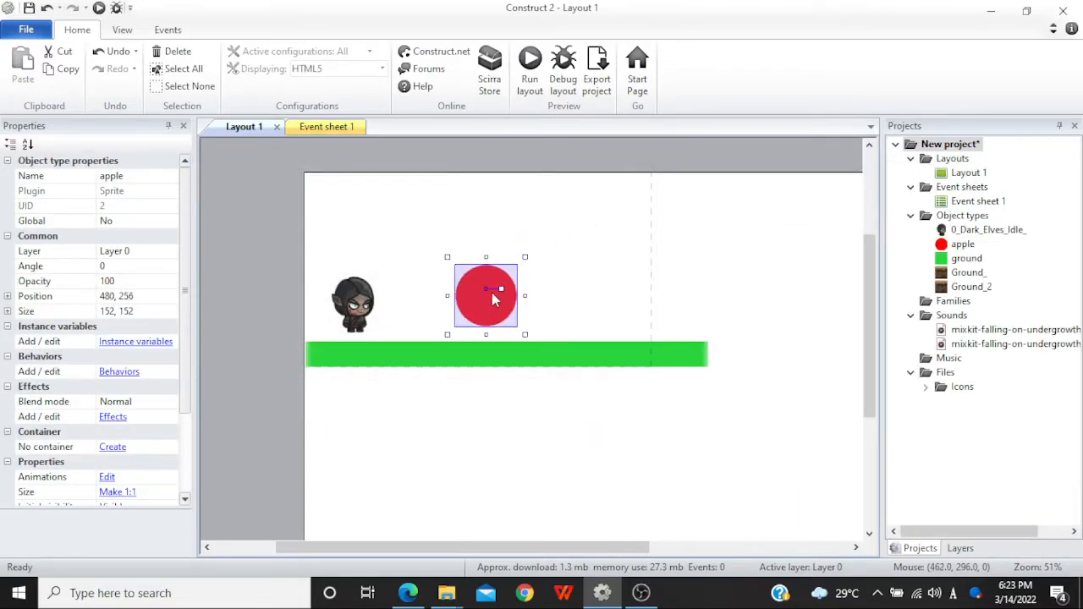
left_click_drag(524, 258, 647, 324)
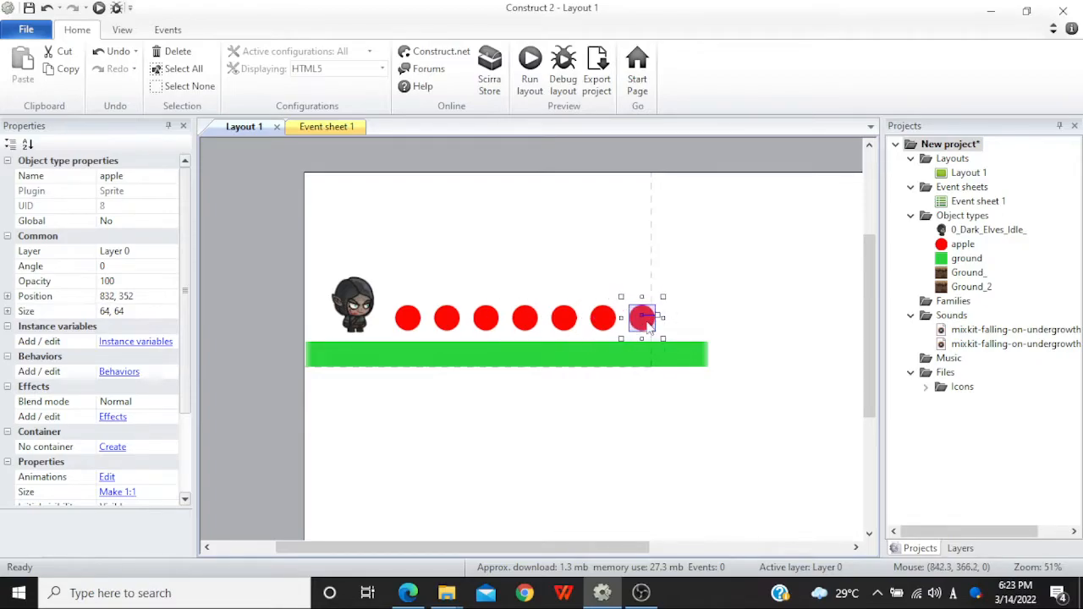
left_click(588, 255)
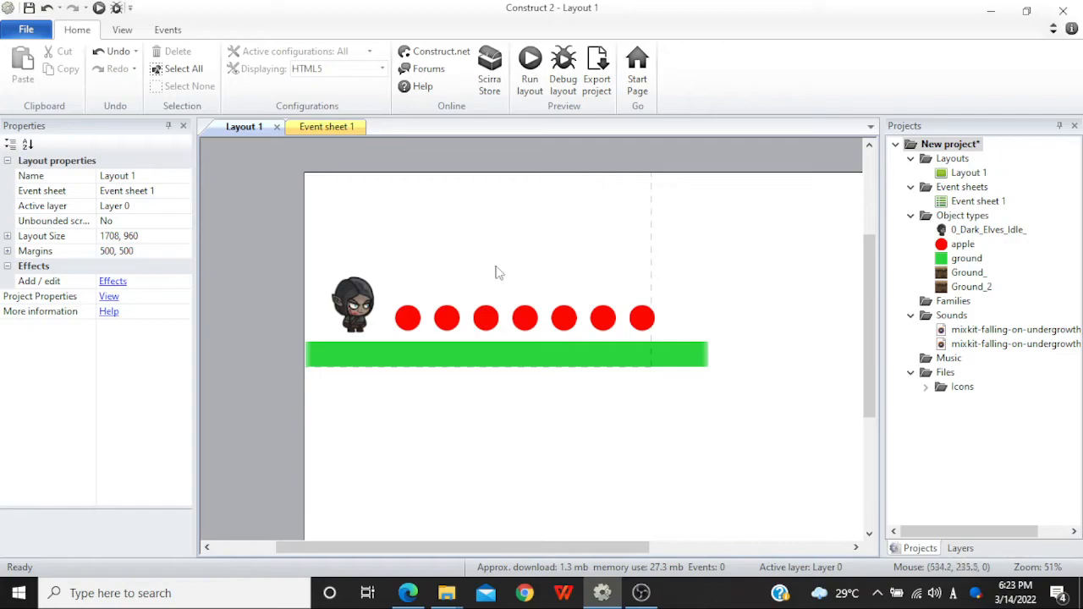
left_click(359, 311)
left_click(432, 225)
left_click(409, 320)
left_click(462, 241)
left_click(374, 310)
left_click(391, 240)
- Insert a Text object named score near the layout's top-left corner at 32, 32 and size it to 256 by 96
double_click(380, 212)
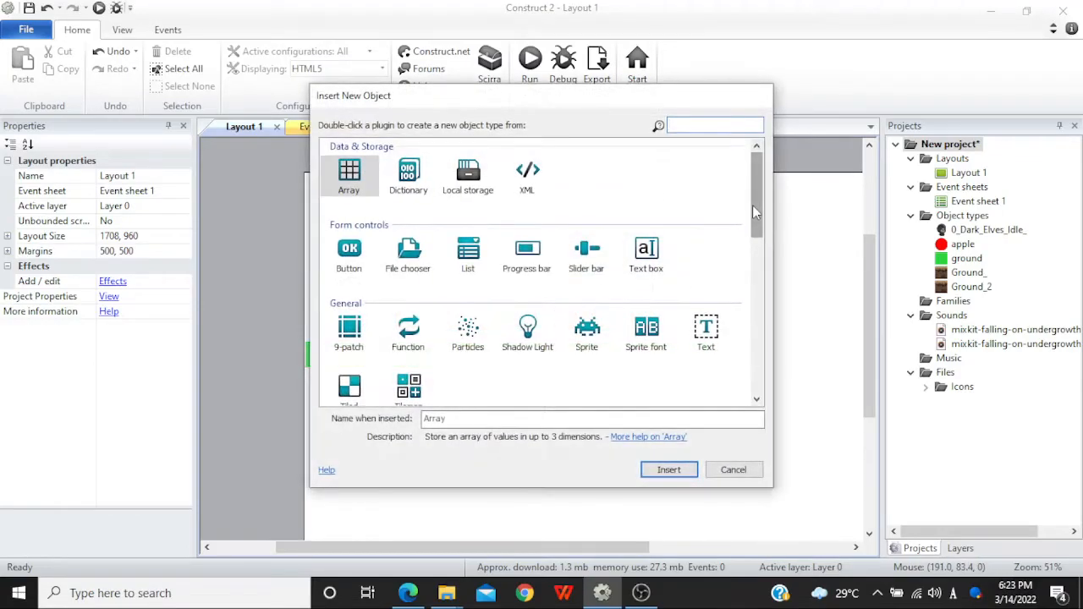
left_click(713, 328)
left_click(548, 417)
type("score")
key("Return")
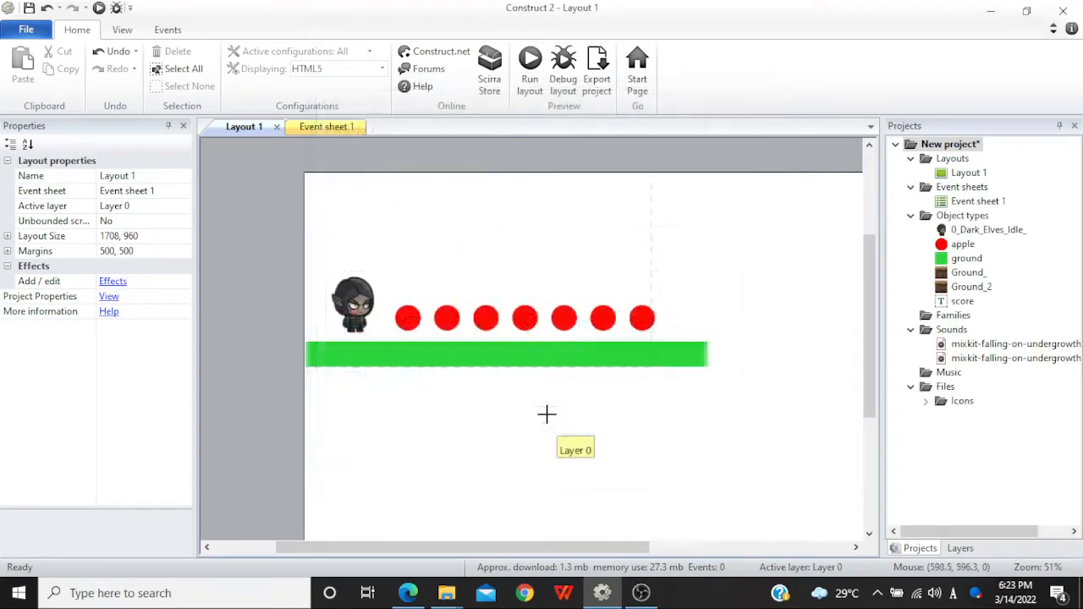
left_click(389, 203)
left_click_drag(398, 209, 342, 196)
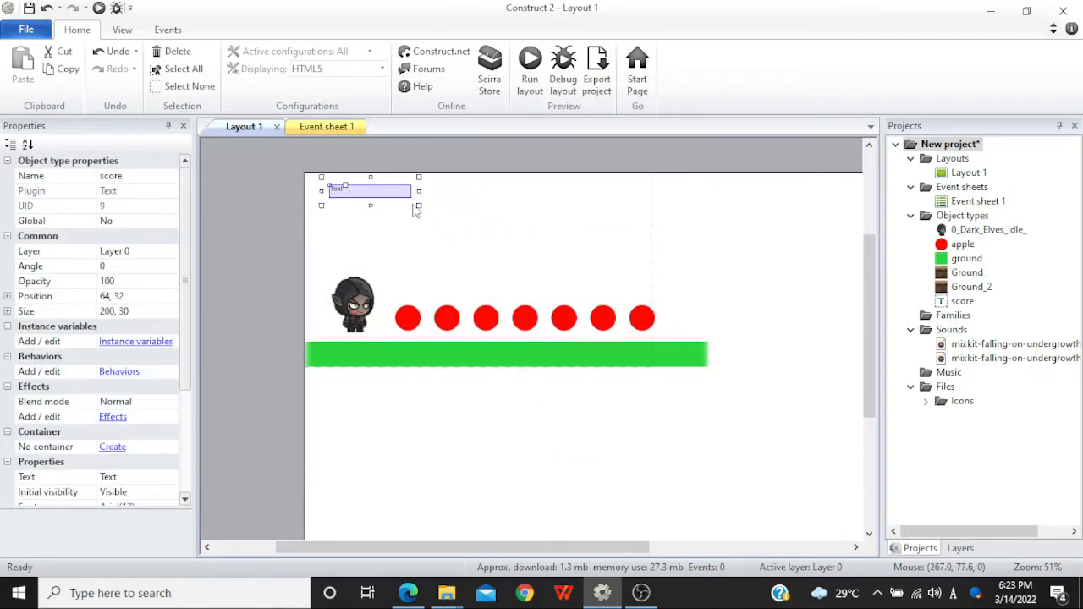
left_click_drag(412, 204, 428, 231)
- Set the score text's font to Arial size 36 and narrow its box to 224 by 96
scroll(145, 435, "down", 2)
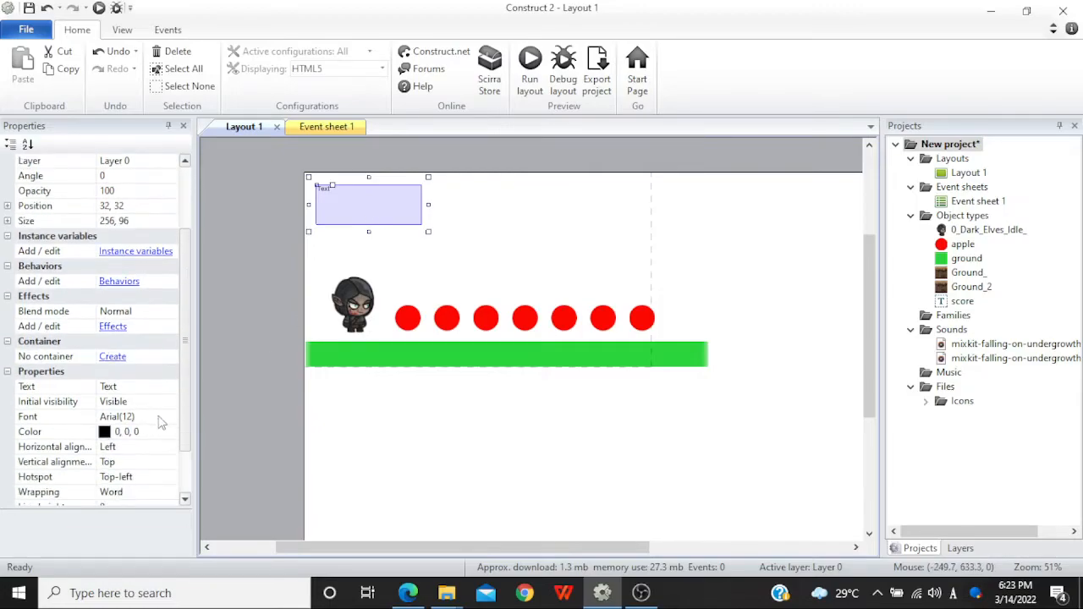
left_click(161, 416)
left_click(170, 416)
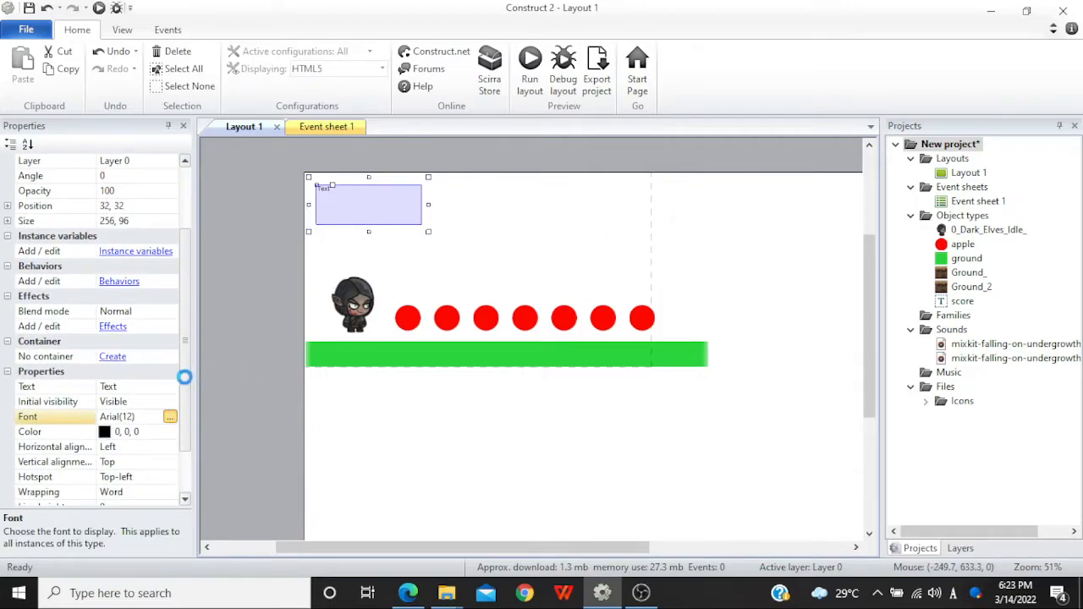
scroll(618, 269, "down", 3)
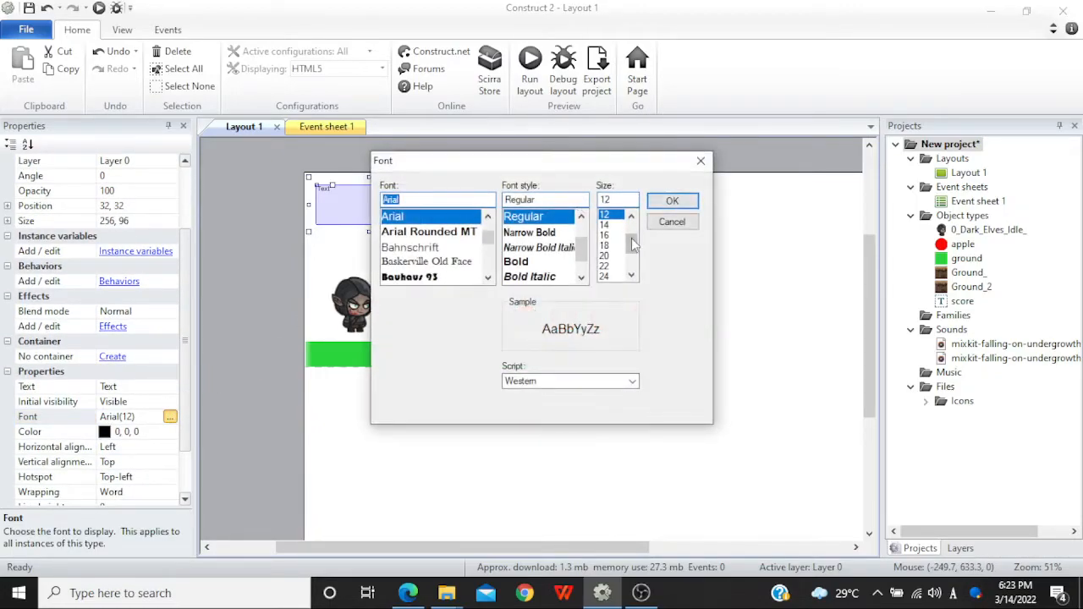
left_click(603, 256)
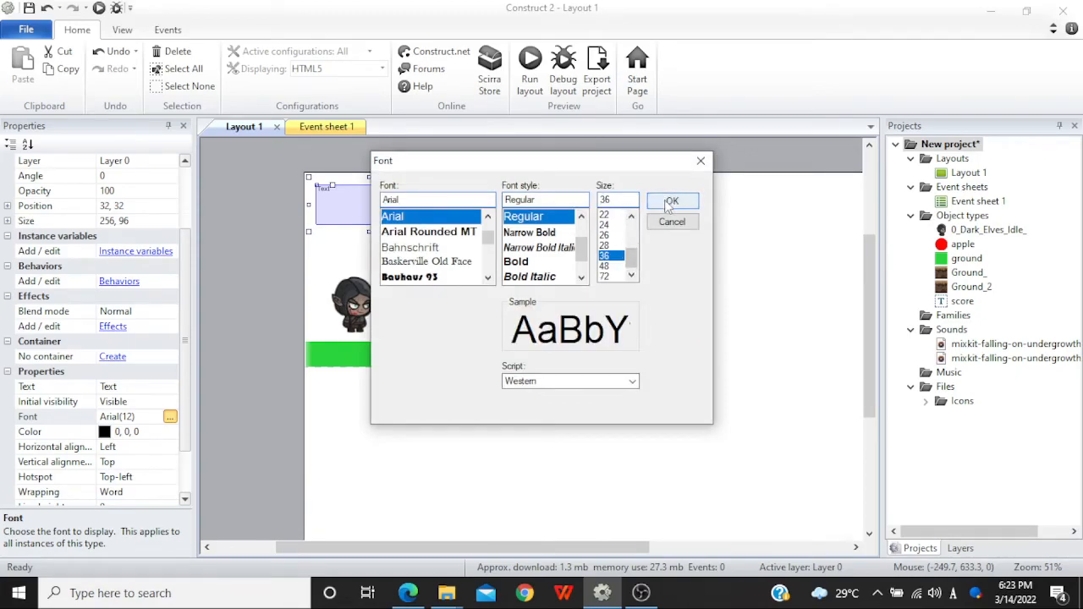
left_click(671, 200)
left_click_drag(430, 204, 415, 204)
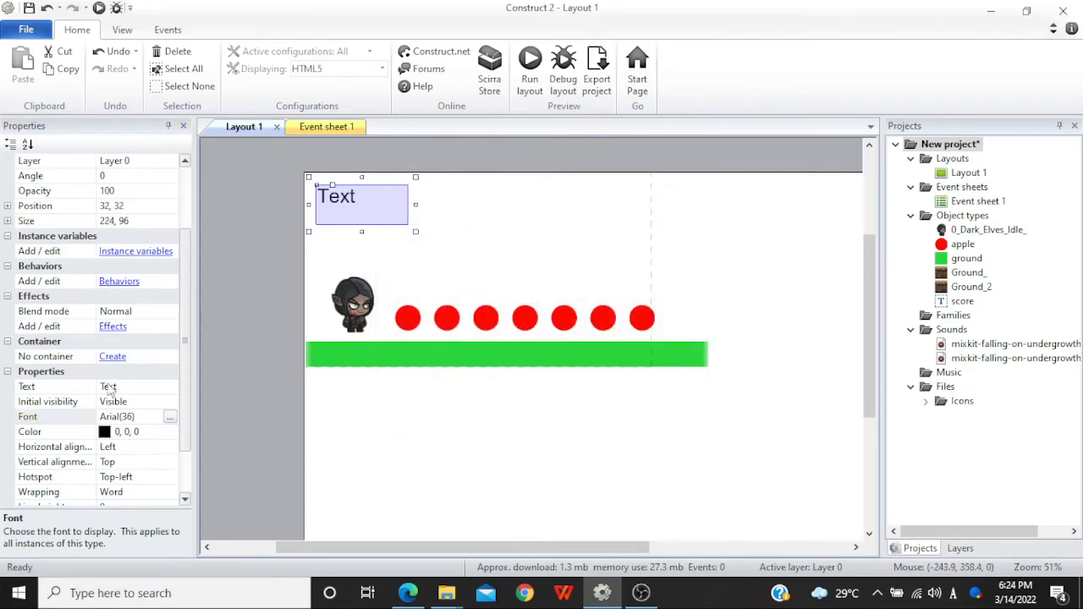
- Set the score text's vertical alignment to Center
scroll(108, 387, "down", 1)
left_click(168, 416)
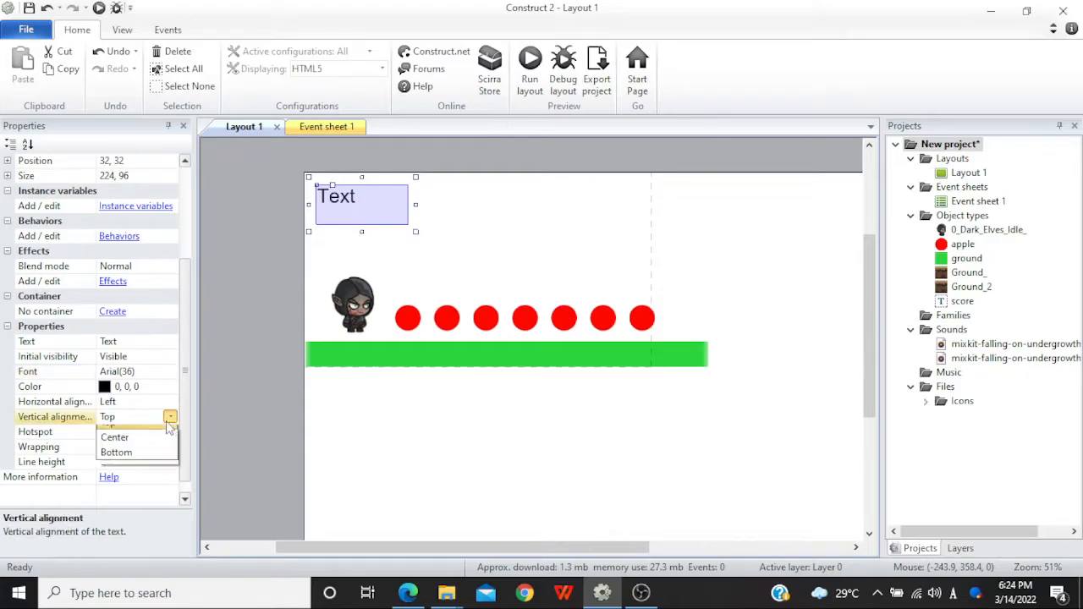
left_click(170, 417)
left_click(170, 431)
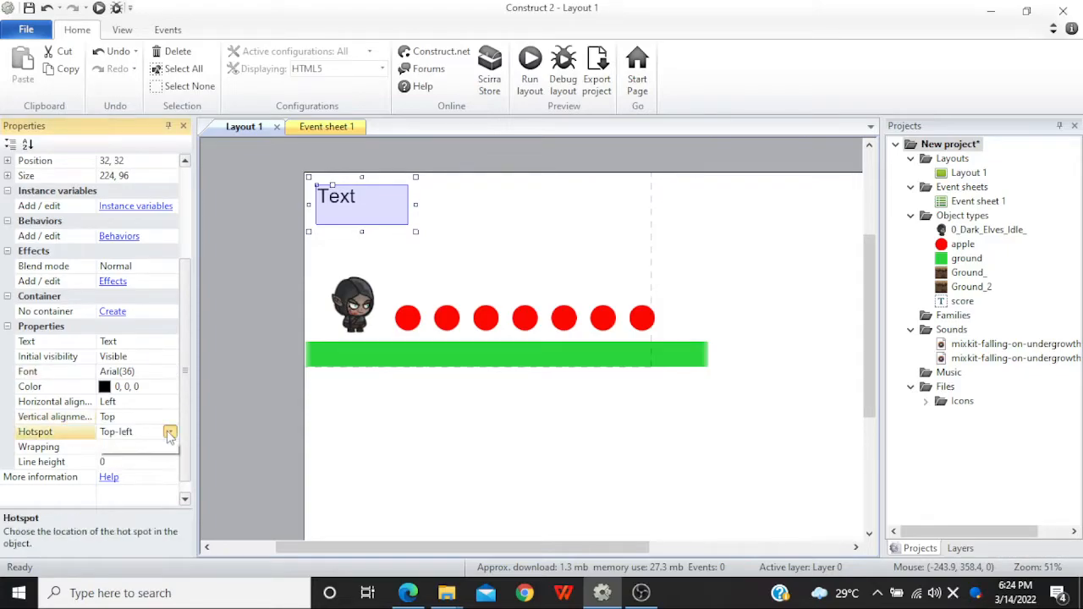
left_click(170, 431)
left_click(169, 416)
left_click(169, 416)
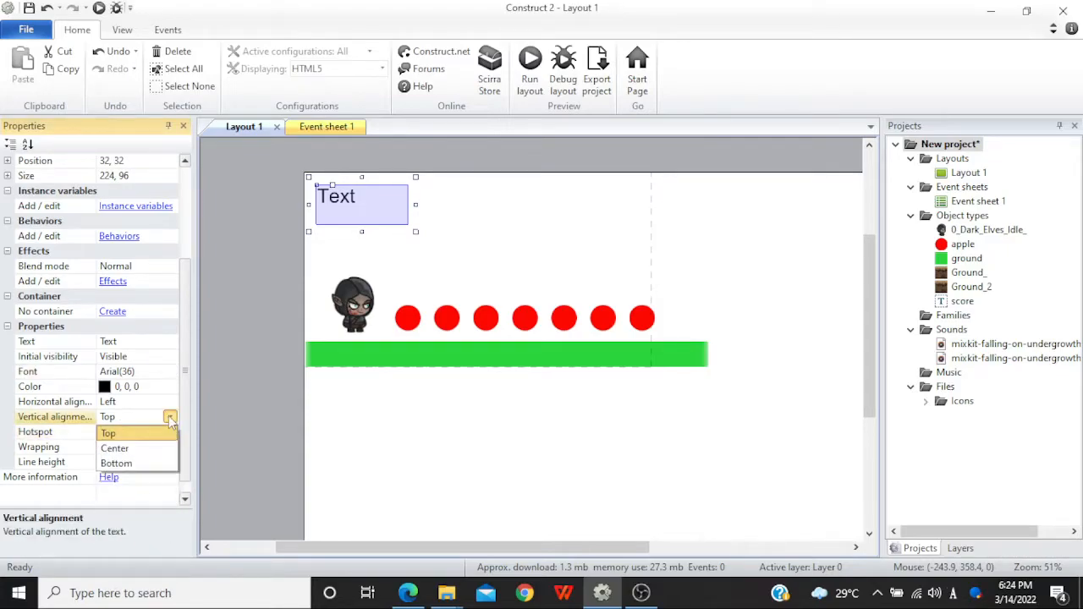
left_click(117, 447)
- Set the score text's hotspot to Center and move the text to position 192, 64
left_click(170, 446)
left_click(170, 447)
left_click(170, 433)
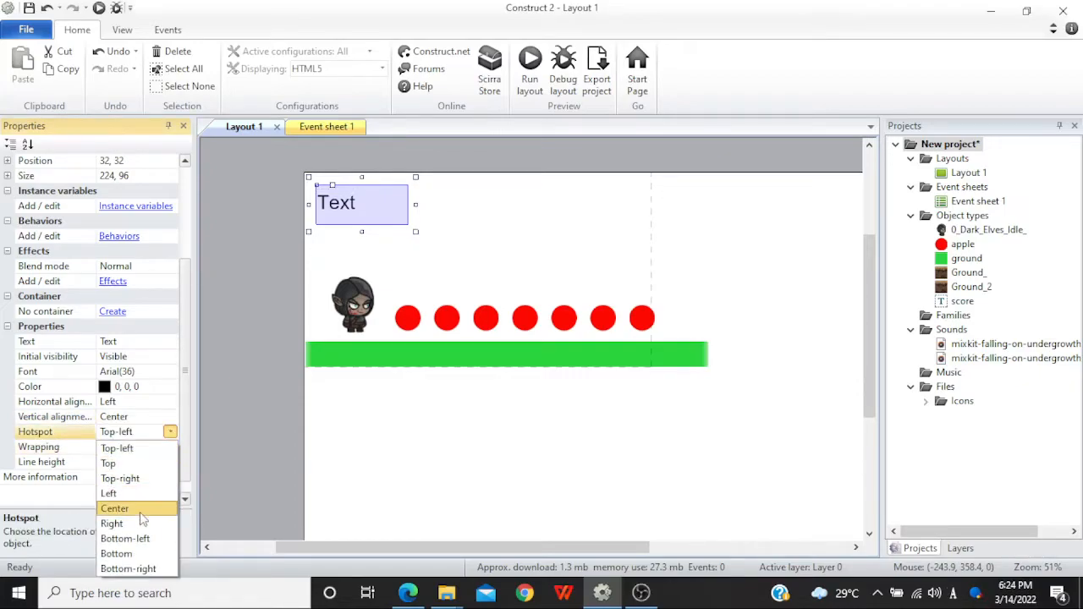
left_click(142, 512)
left_click_drag(376, 201, 416, 213)
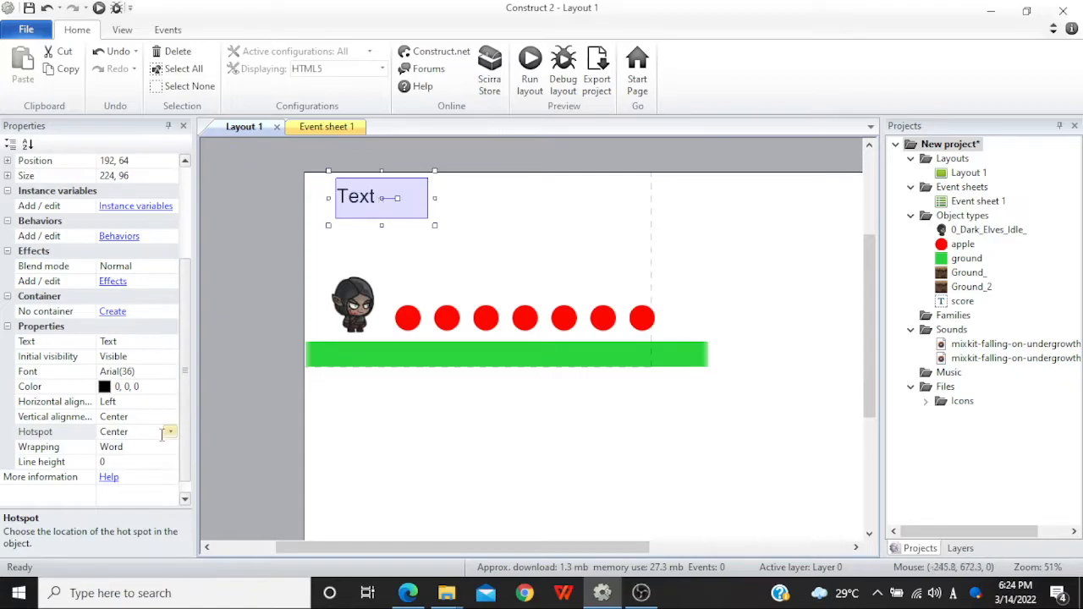
- Set the score text's horizontal alignment to Center and move the text to position 160, 64
left_click(170, 402)
left_click(170, 402)
left_click(116, 432)
mouse_move(366, 210)
left_mouse_down()
mouse_move(336, 211)
mouse_move(366, 211)
mouse_move(351, 206)
left_mouse_up()
left_click(391, 222)
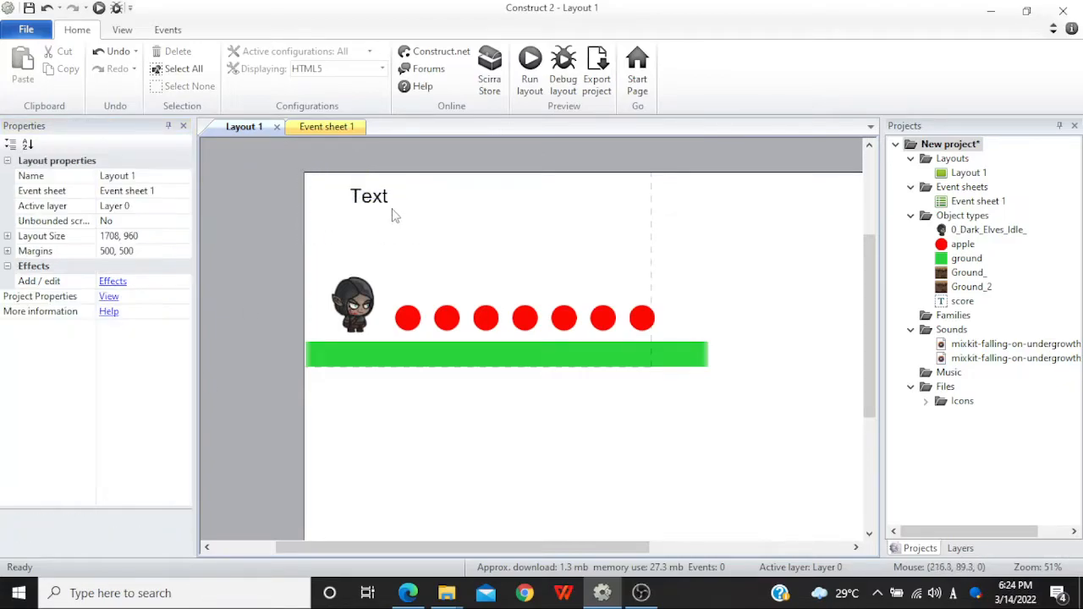
left_click(392, 211)
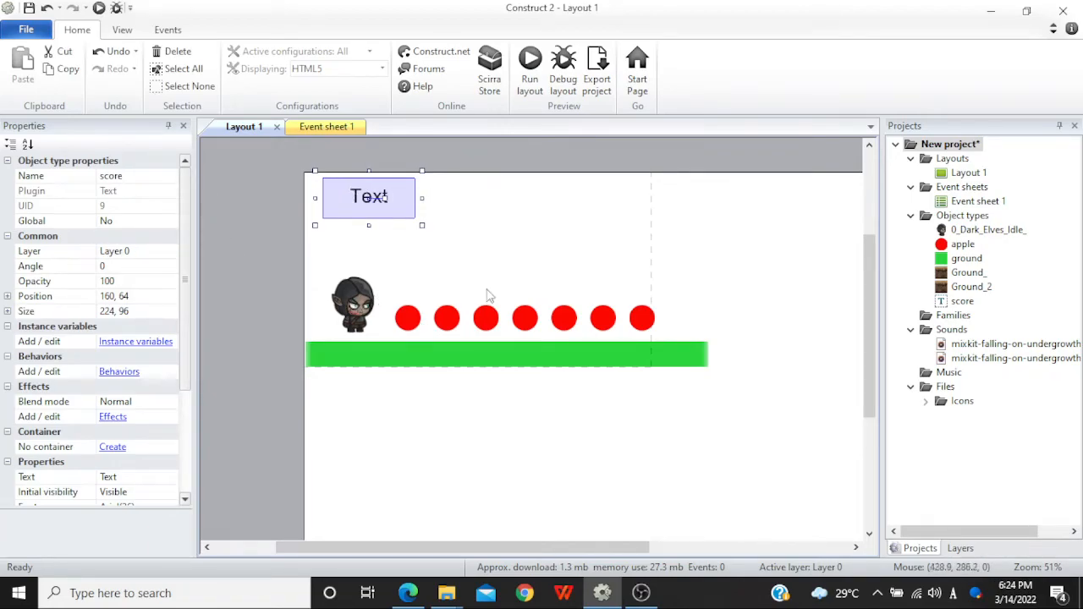
- Add a Number instance variable named apples with initial value 0 to the dark elf sprite
left_click(544, 234)
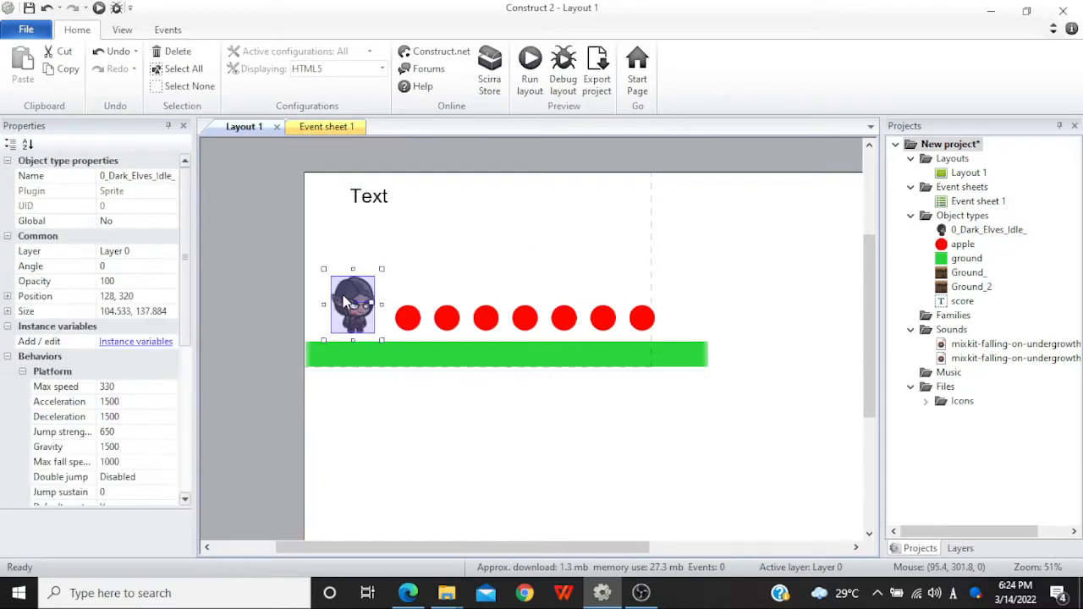
scroll(183, 258, "down", 2)
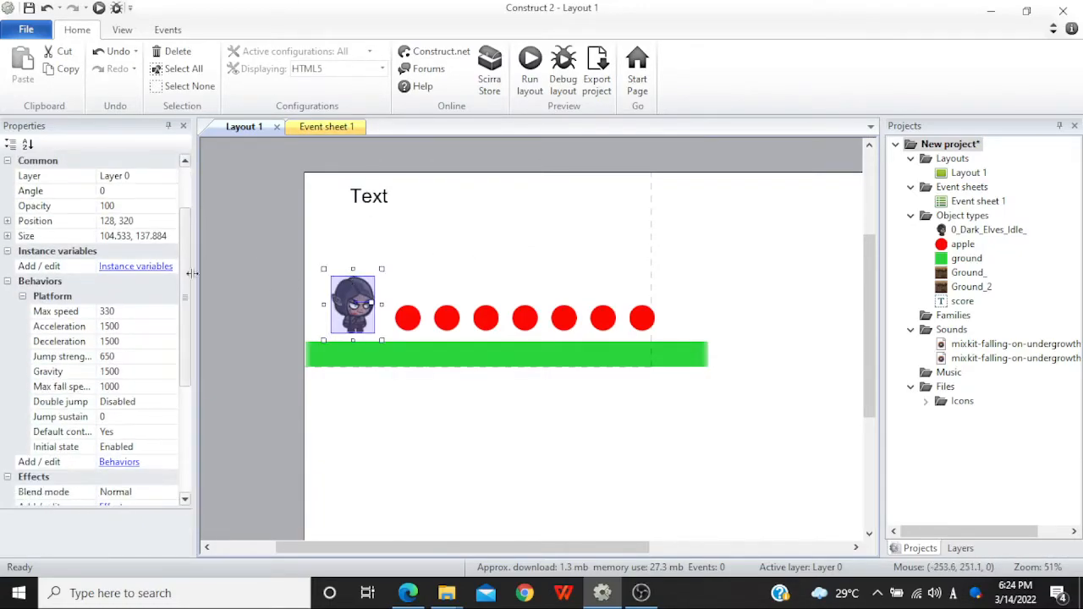
left_click(134, 269)
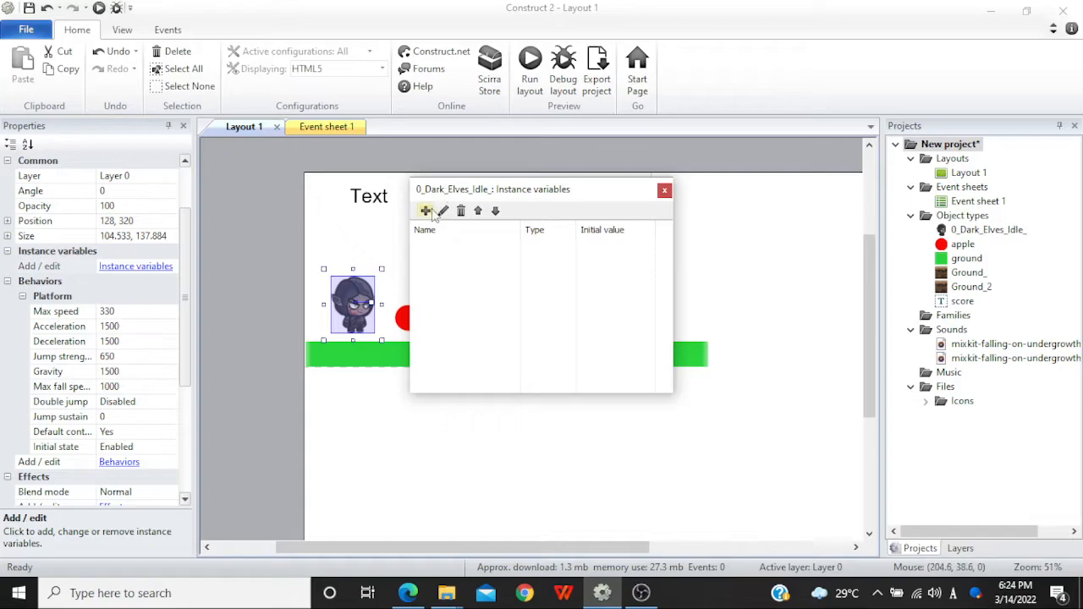
left_click(428, 214)
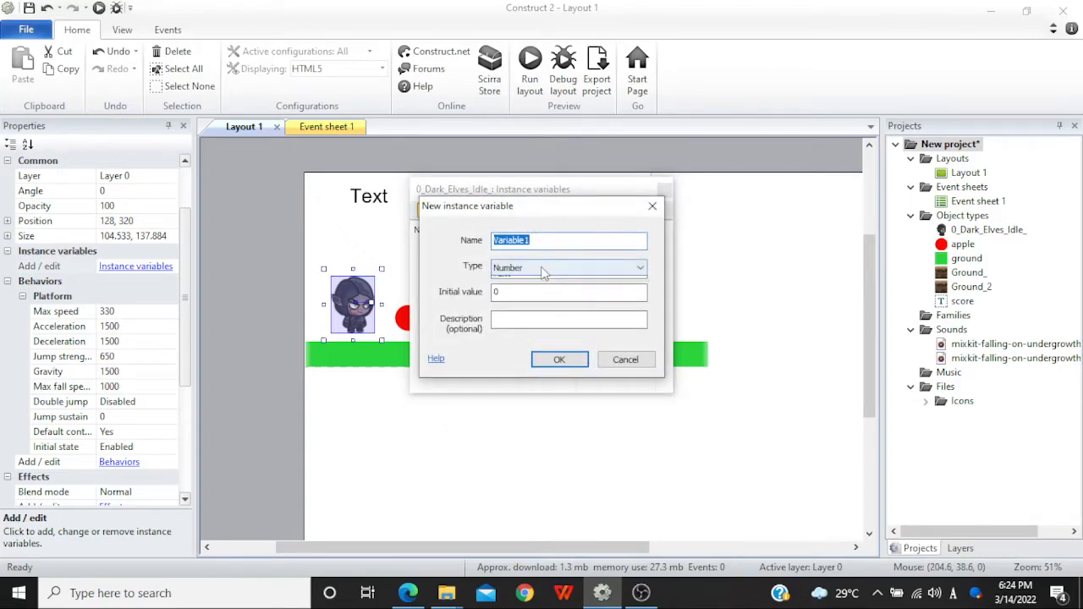
left_click(546, 267)
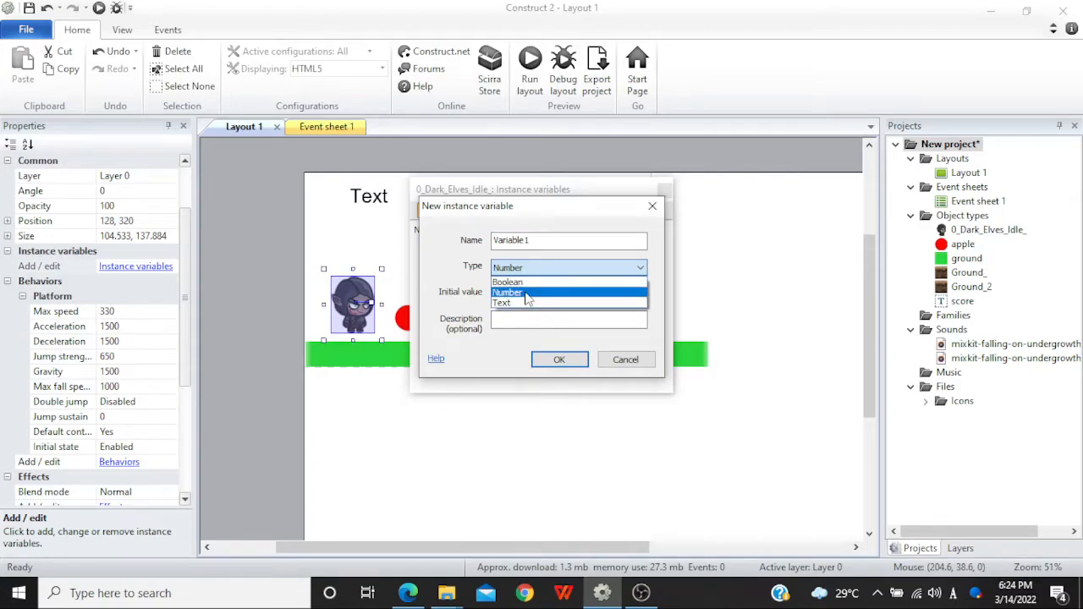
left_click(526, 293)
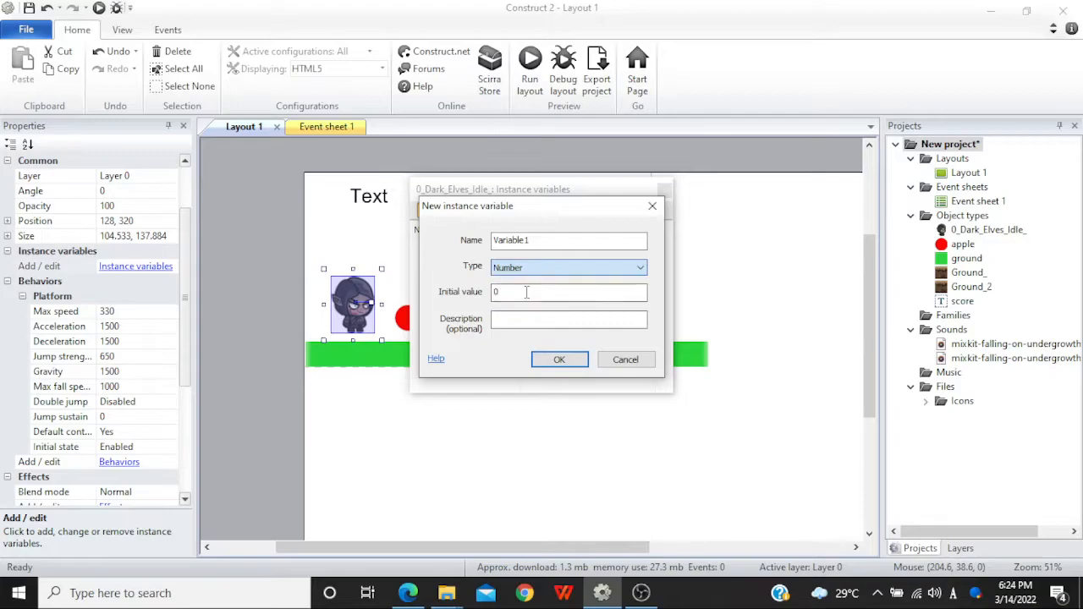
double_click(544, 240)
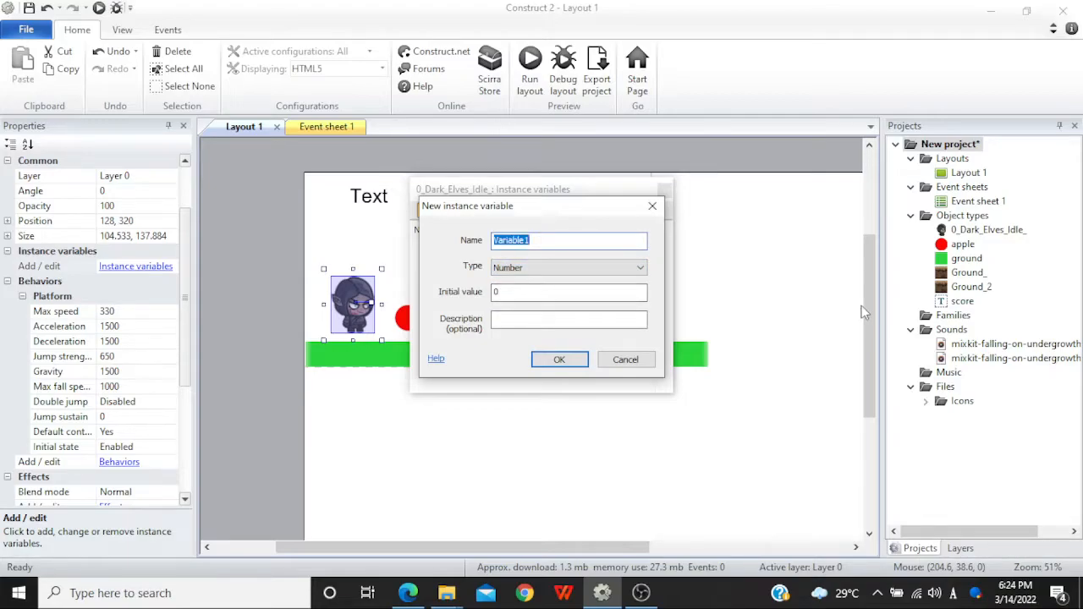
type("apples")
key("Return")
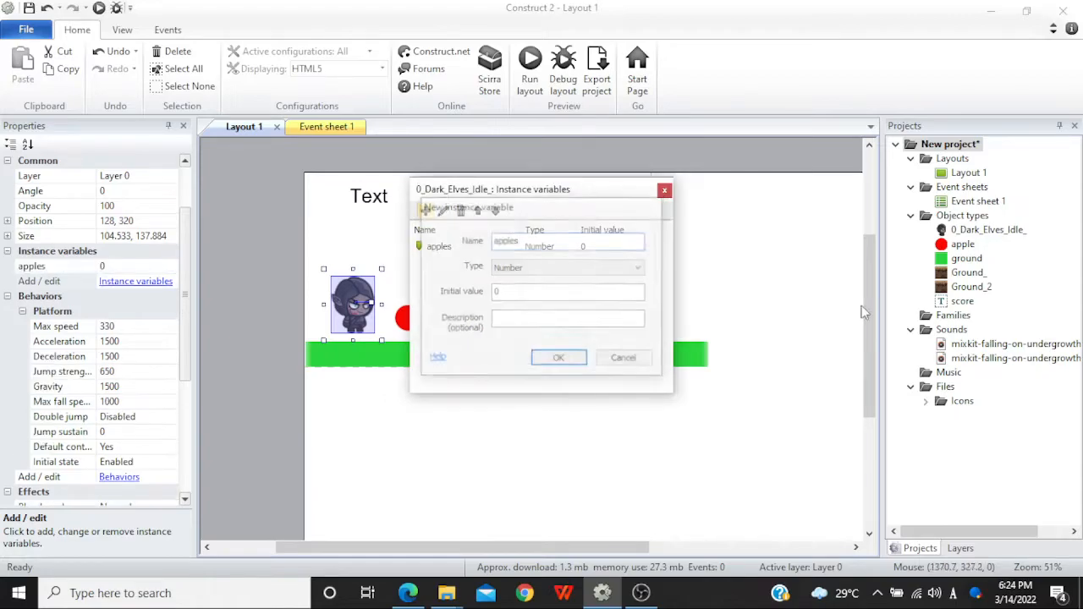
key("Escape")
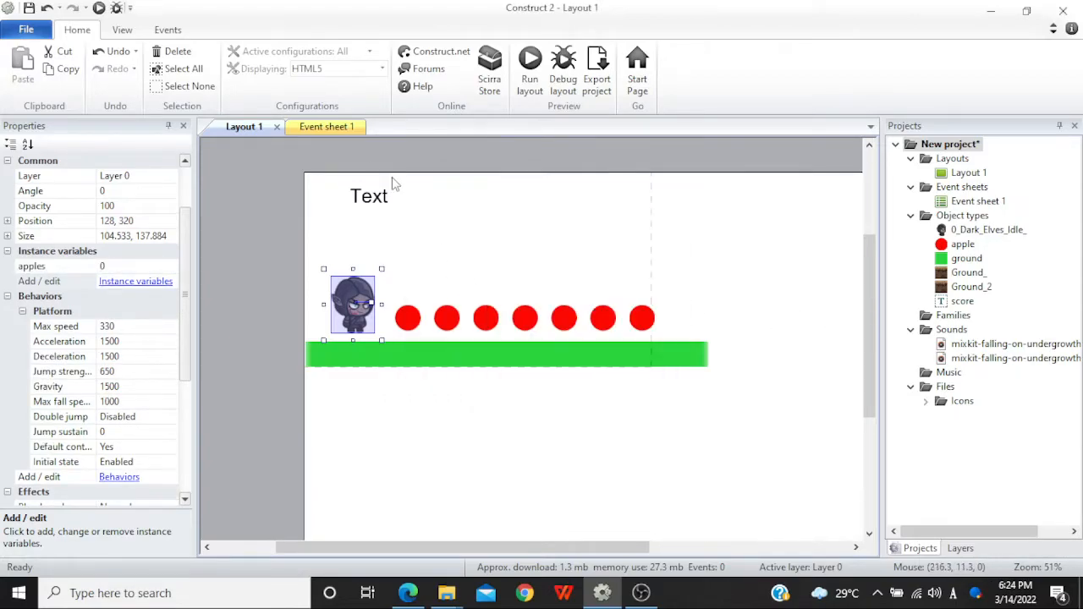
- Create an event in Event sheet 1 with the dark elf condition On collision with another object, choosing apple as the object
left_click(315, 126)
left_click(255, 129)
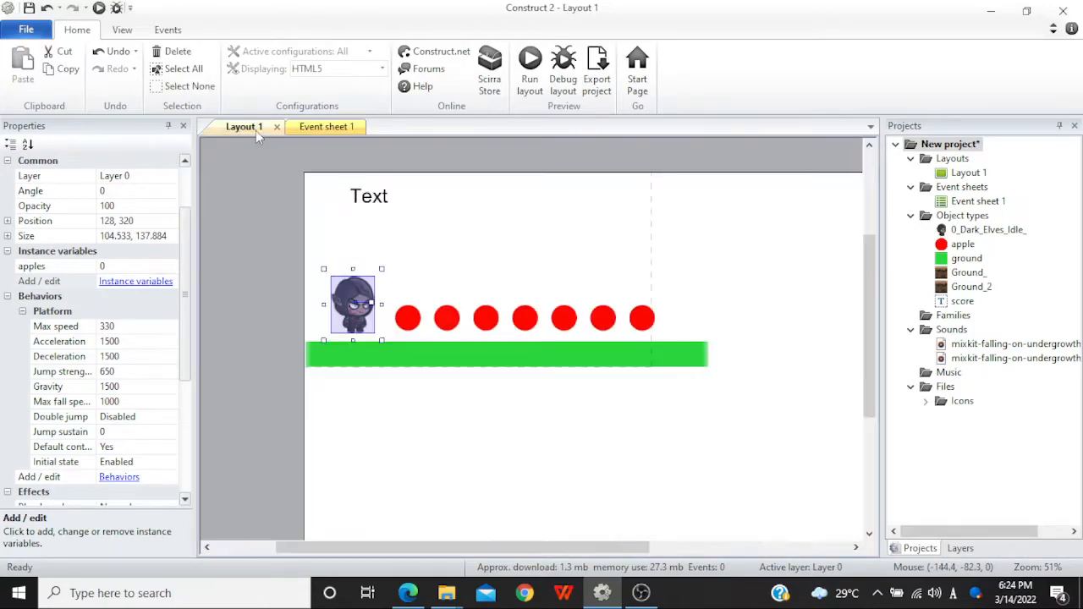
left_click(315, 127)
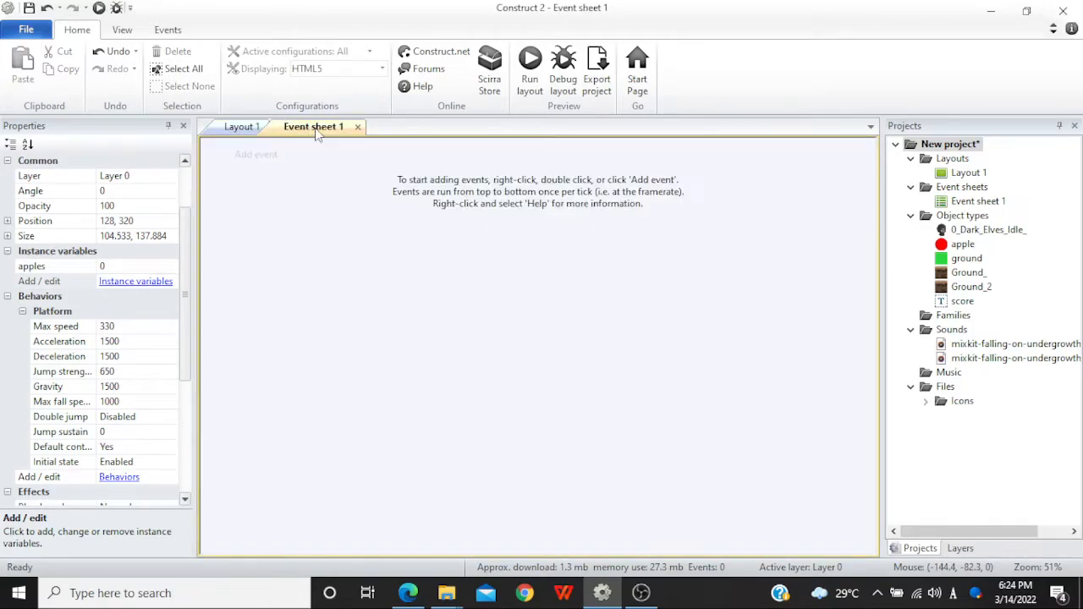
left_click(269, 158)
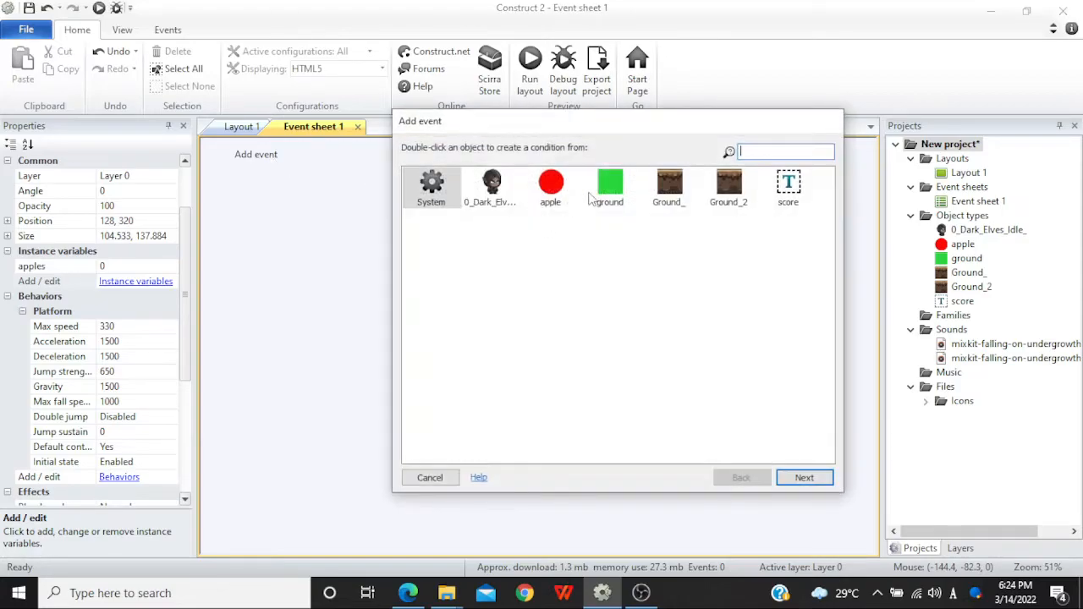
double_click(499, 200)
scroll(633, 247, "down", 2)
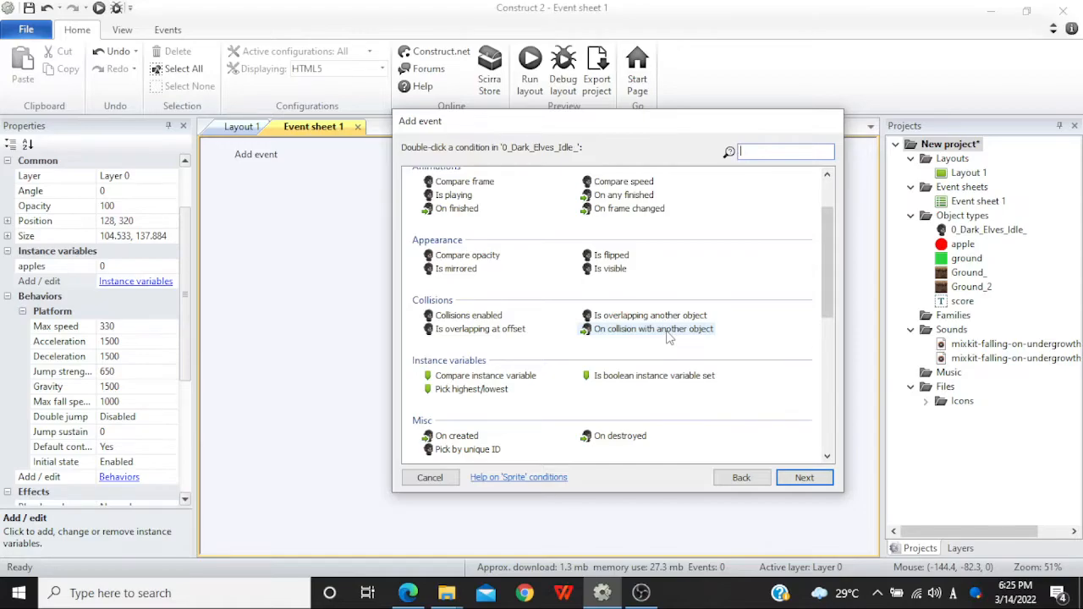
double_click(694, 330)
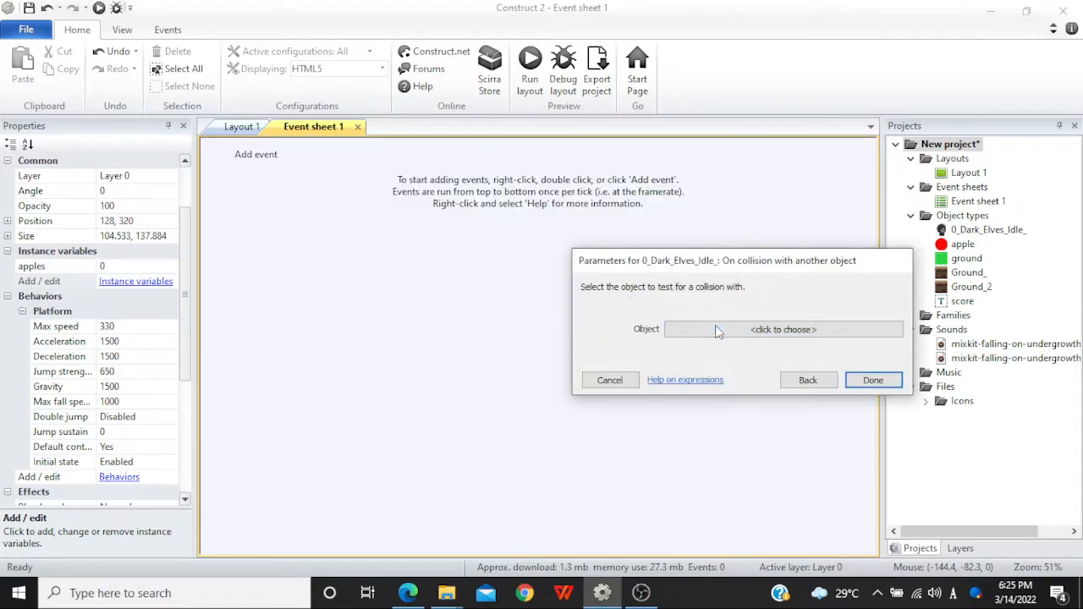
left_click(716, 331)
double_click(418, 186)
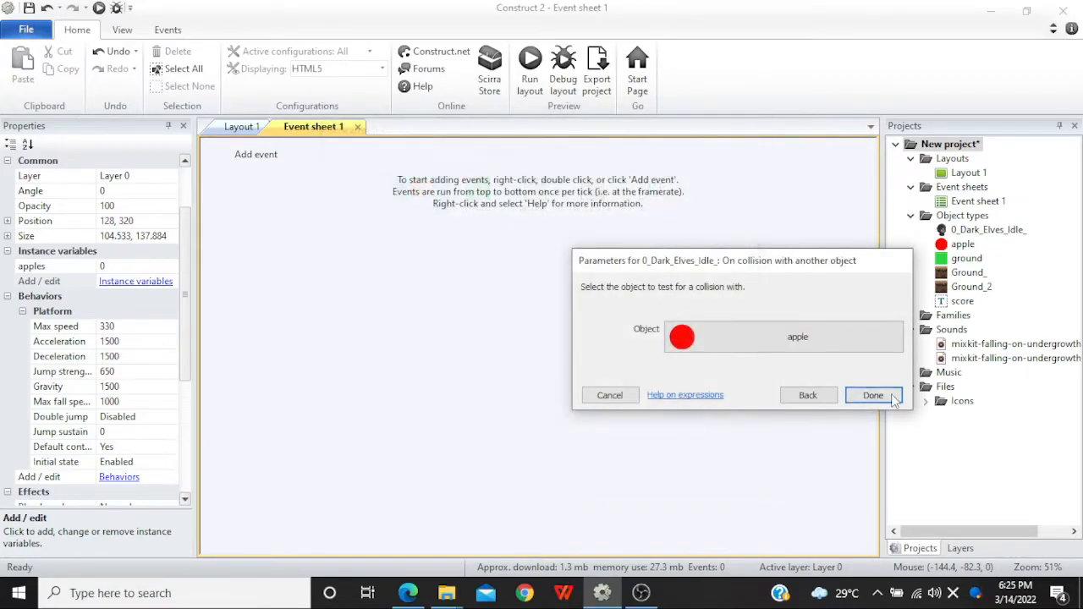
left_click(872, 395)
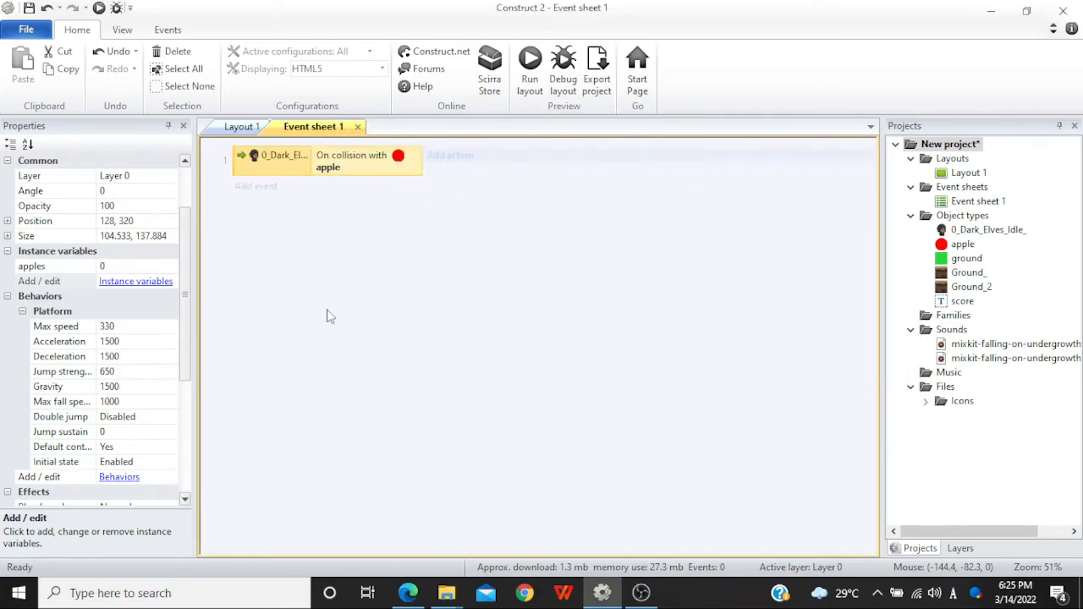
- Add a Destroy action for the apple to the collision event
left_click(439, 165)
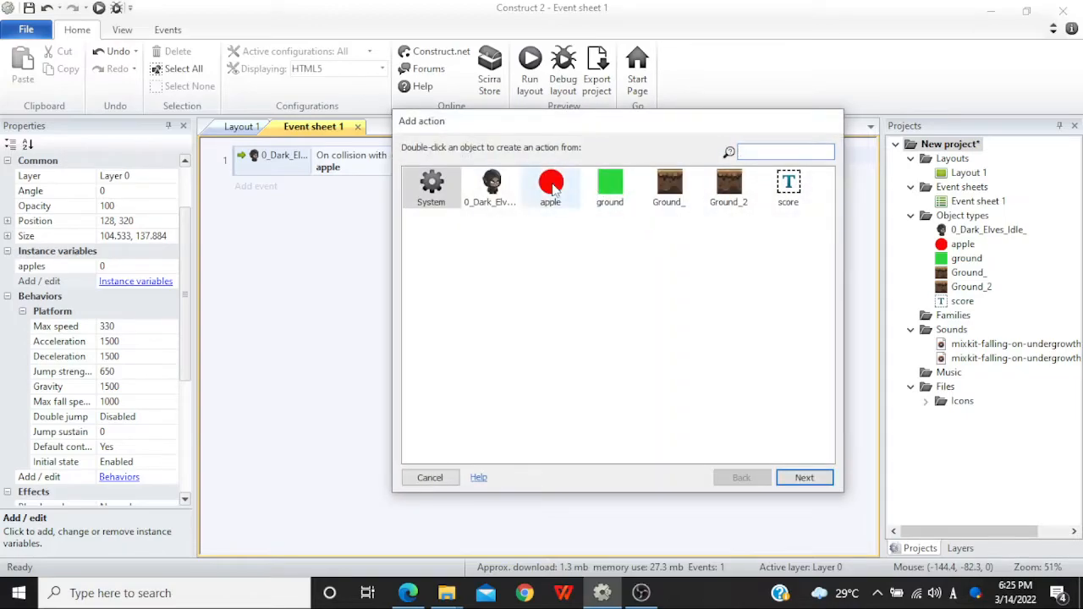
double_click(554, 189)
type("des")
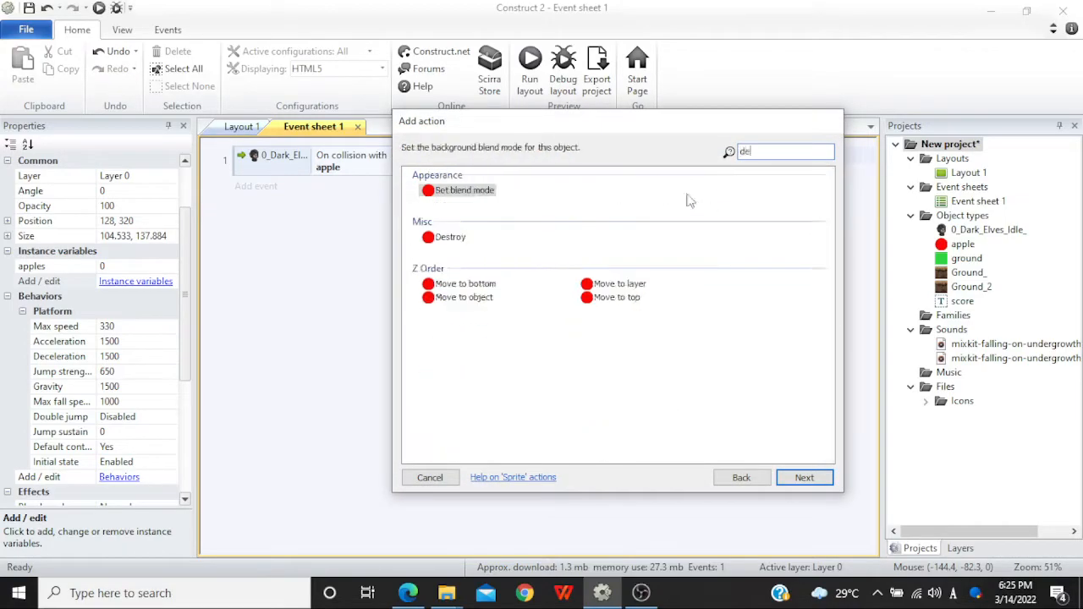
double_click(454, 193)
double_click(503, 237)
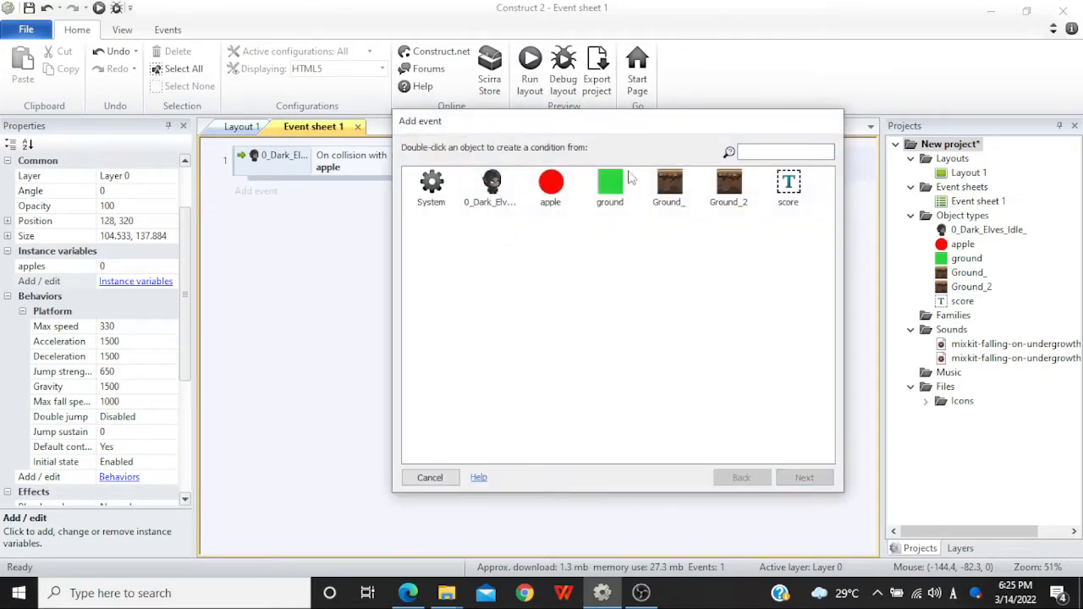
key("Escape")
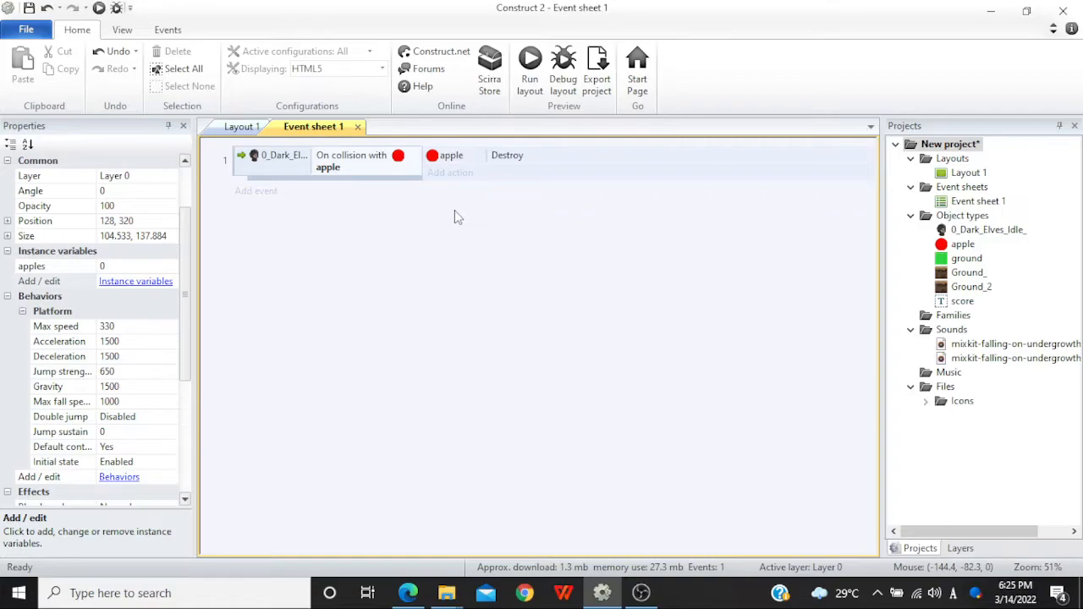
- Examine the dark elf's apples instance variable in its layout properties
left_click(241, 126)
scroll(187, 303, "up", 2)
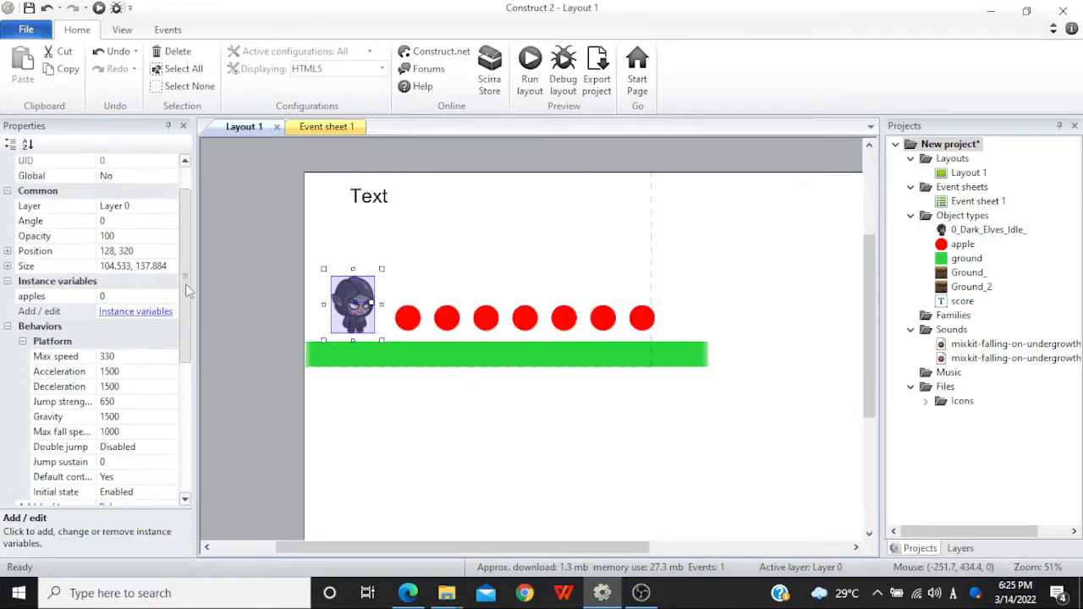
left_click(43, 313)
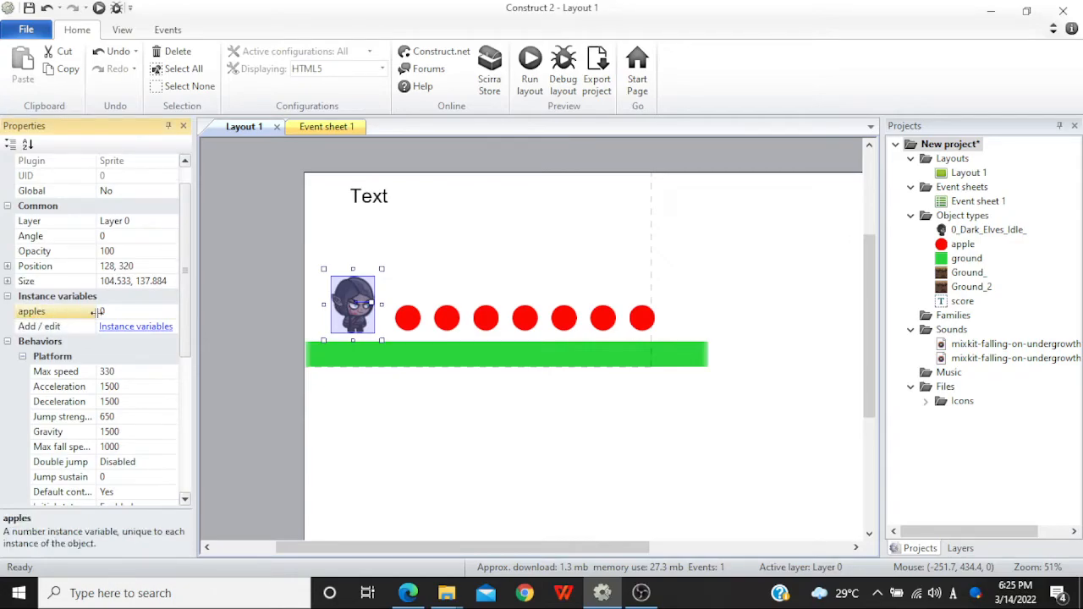
left_click(119, 312)
left_click(326, 126)
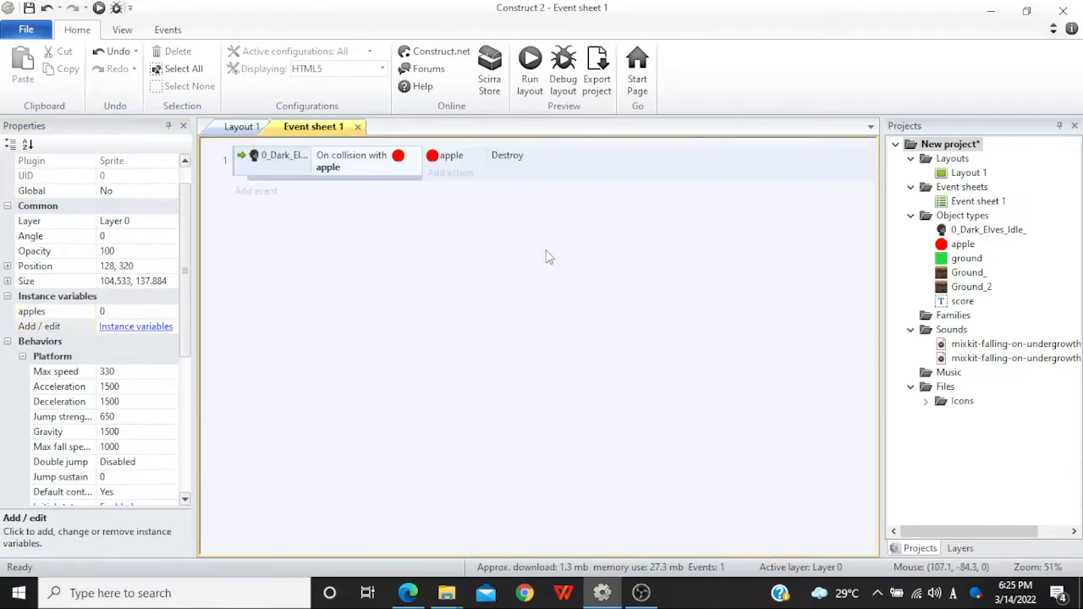
left_click(464, 174)
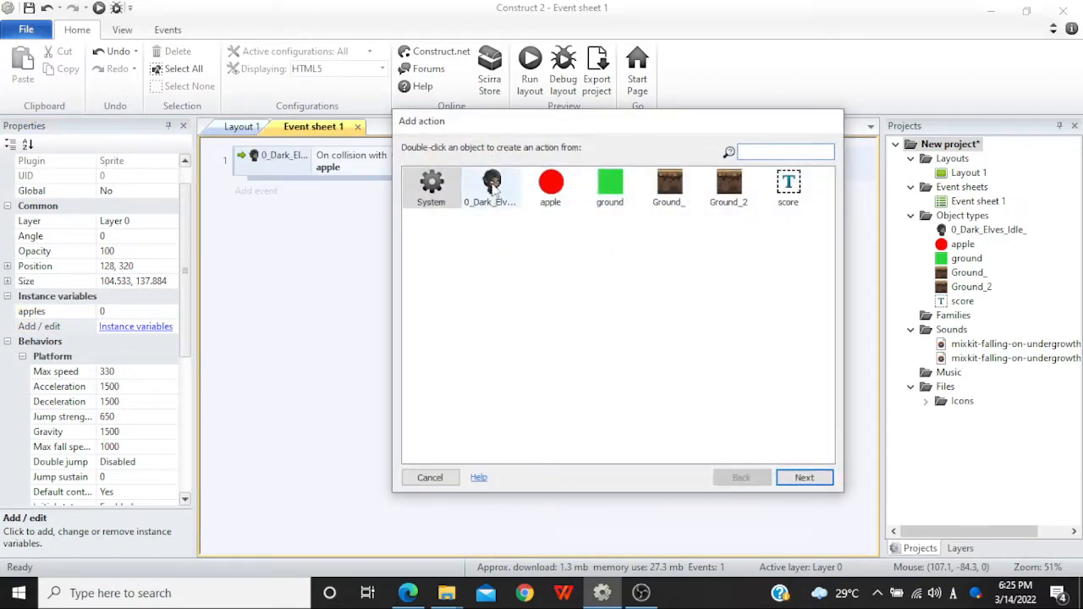
left_click(493, 185)
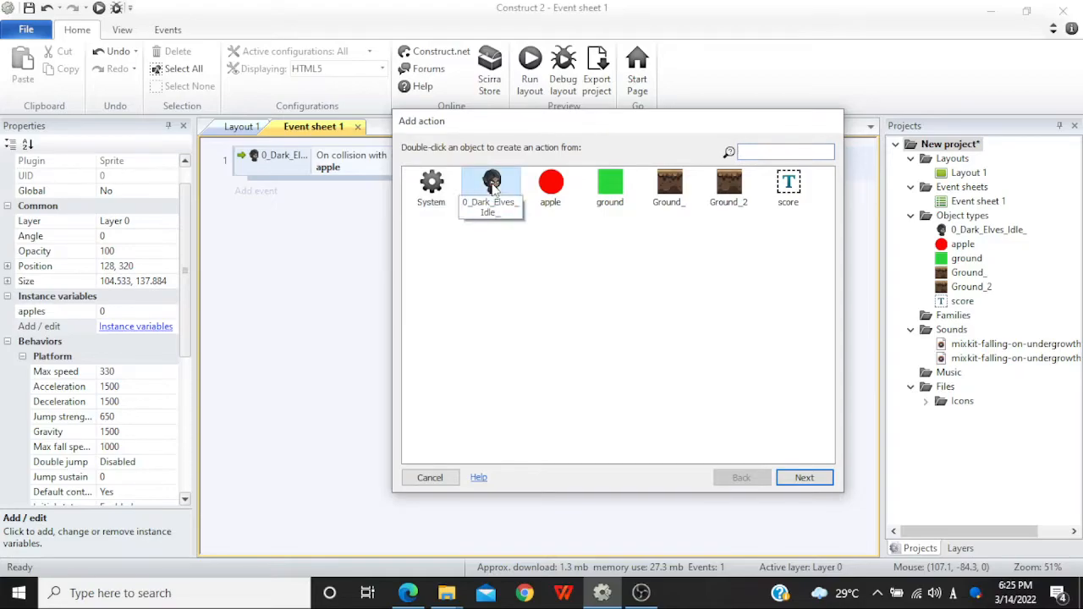
key("Escape")
left_click(241, 126)
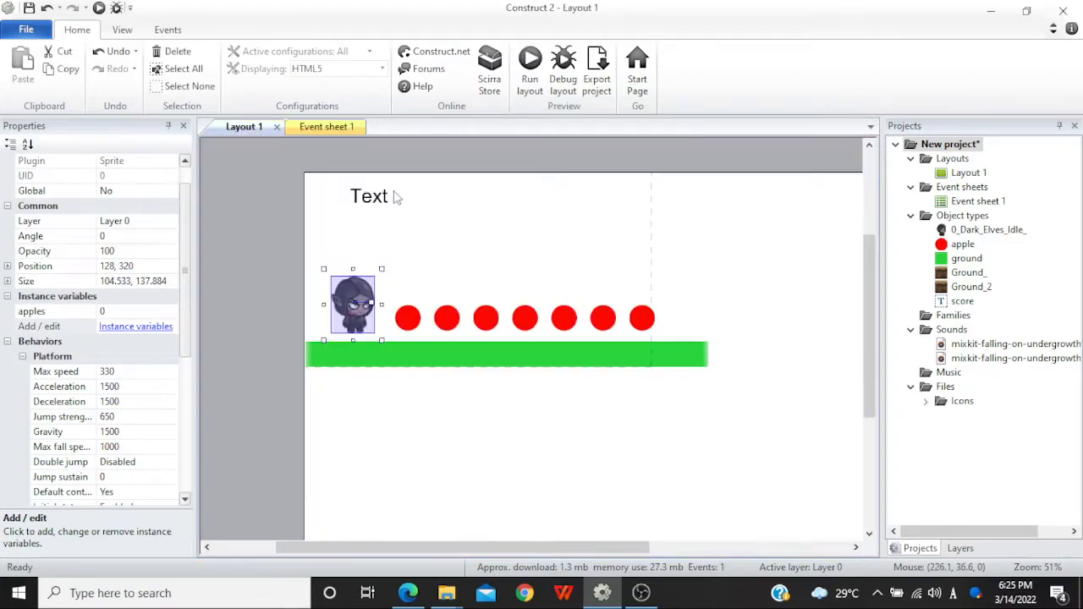
scroll(188, 252, "up", 1)
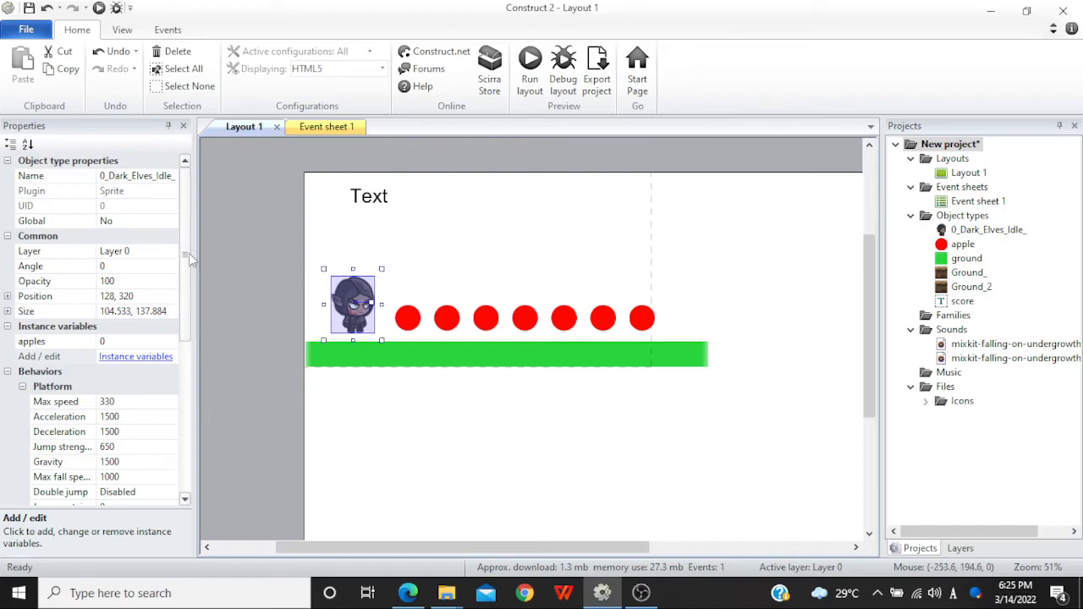
scroll(101, 279, "down", 2)
- Add a dark elf action to the collision event that adds 1 to the apples instance variable
left_click(327, 126)
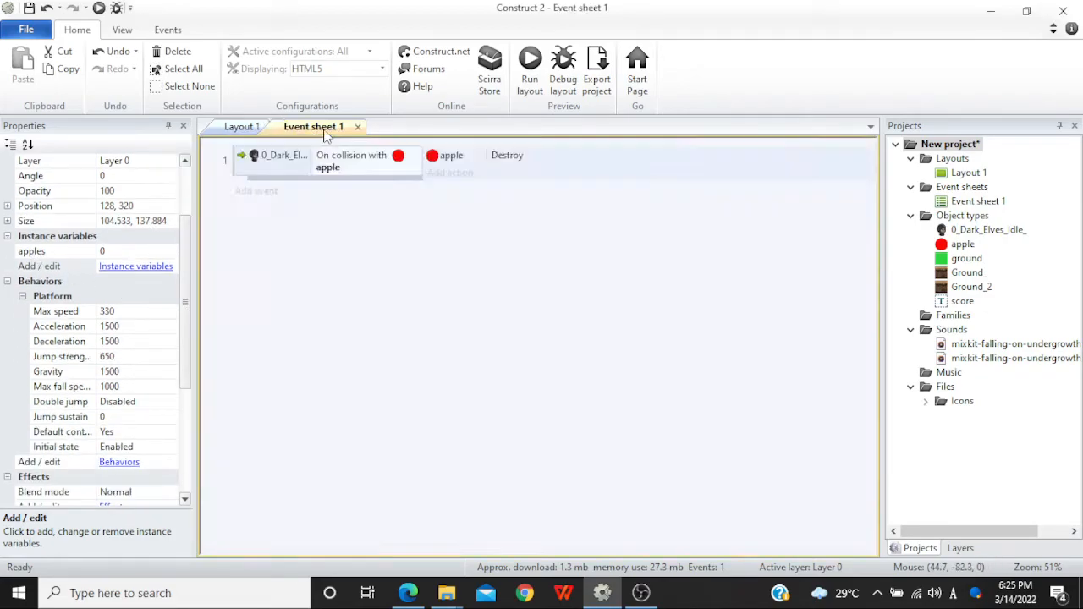
left_click(464, 178)
double_click(431, 185)
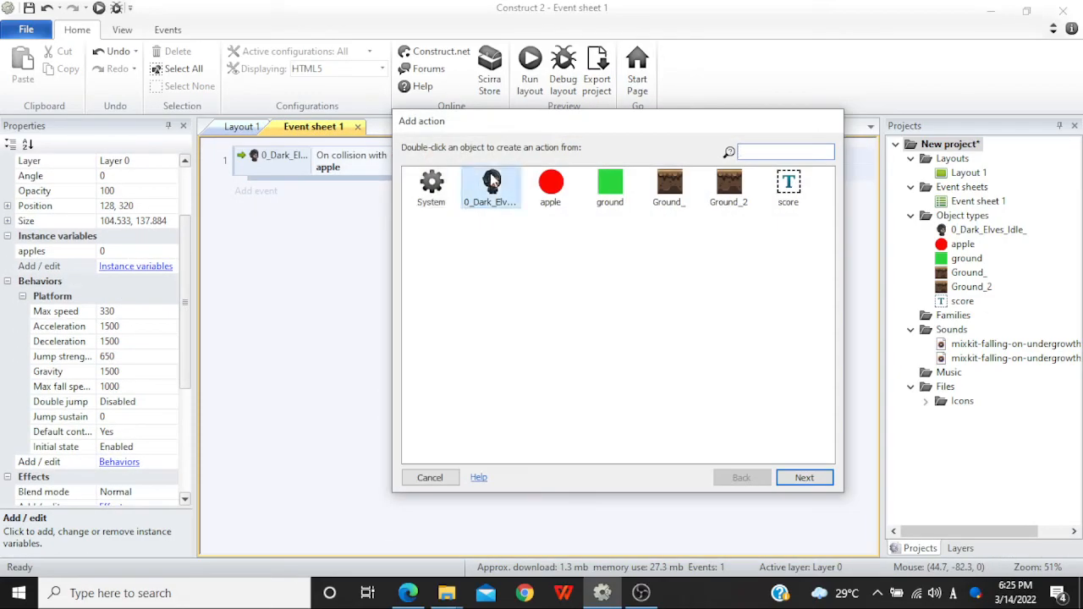
scroll(472, 313, "down", 3)
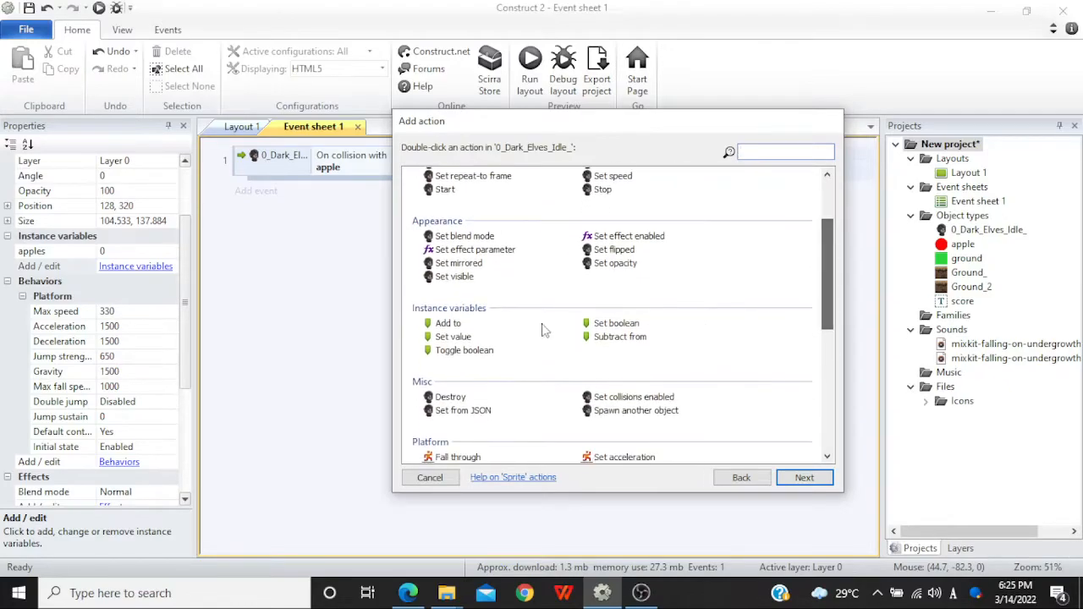
double_click(448, 324)
left_click(729, 332)
left_click(715, 341)
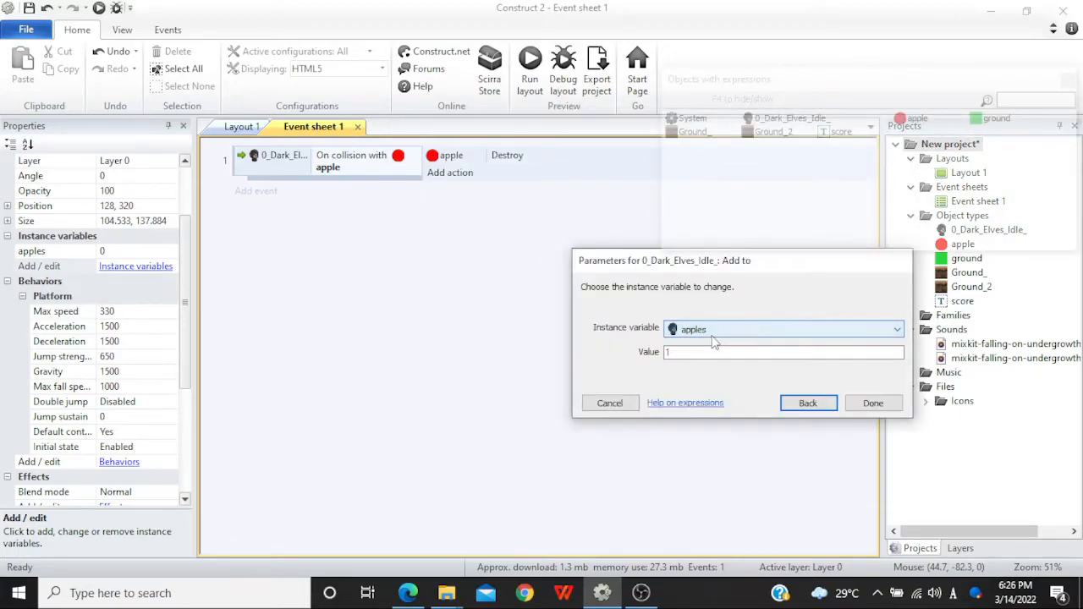
left_click(686, 354)
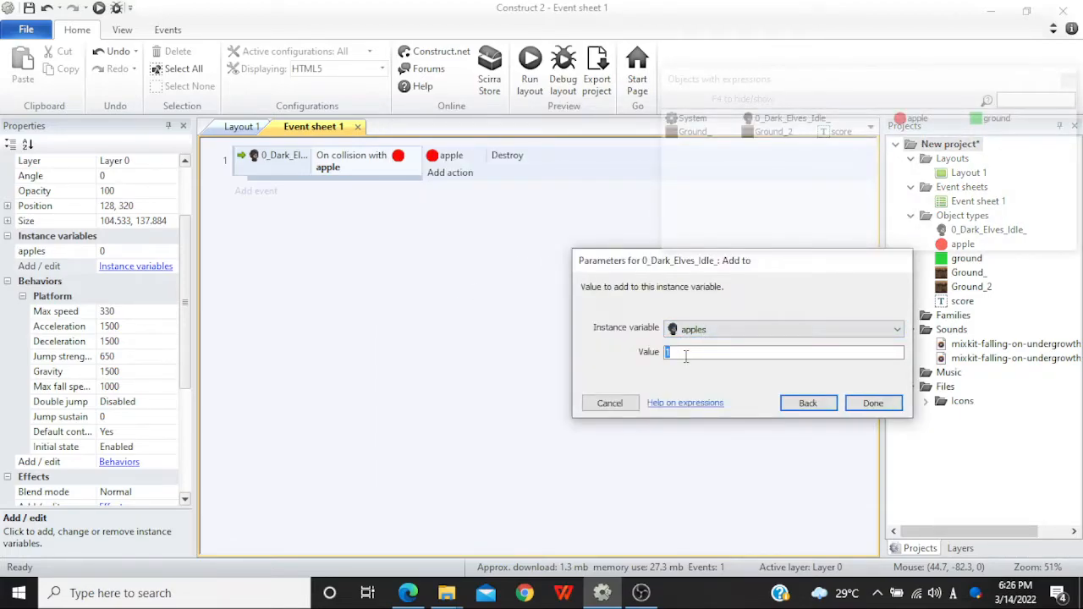
left_click(872, 403)
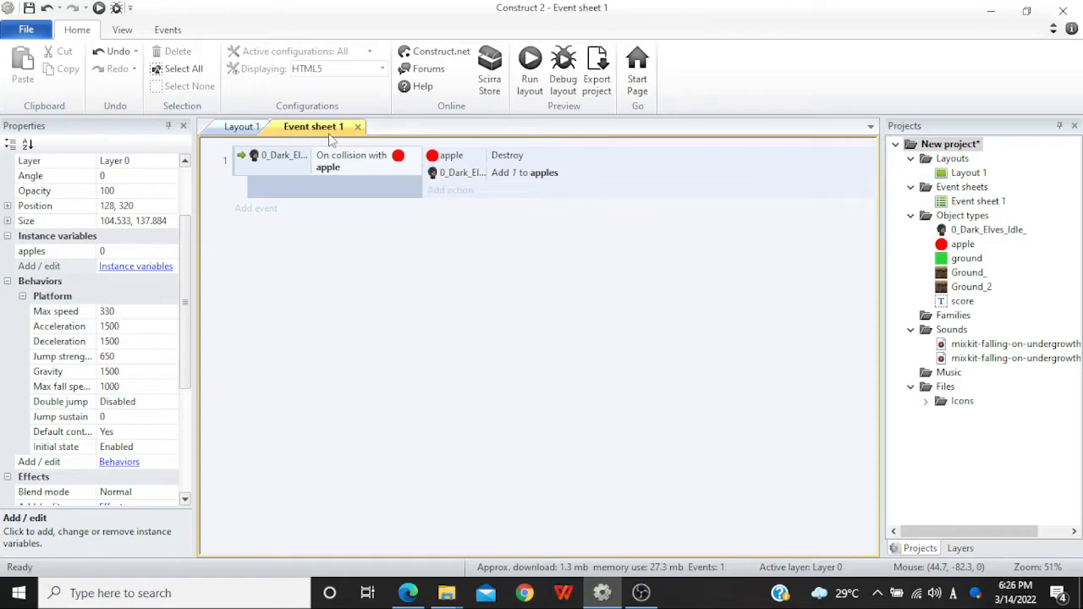
- Add a new System event with the Every tick condition to Event sheet 1
left_click(247, 132)
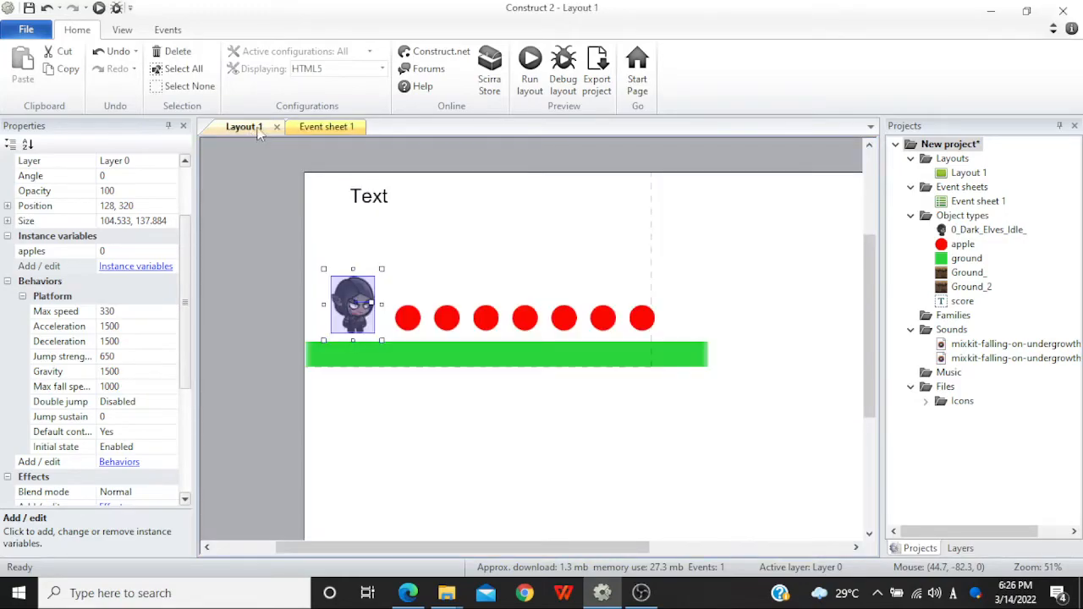
left_click(326, 126)
left_click(256, 208)
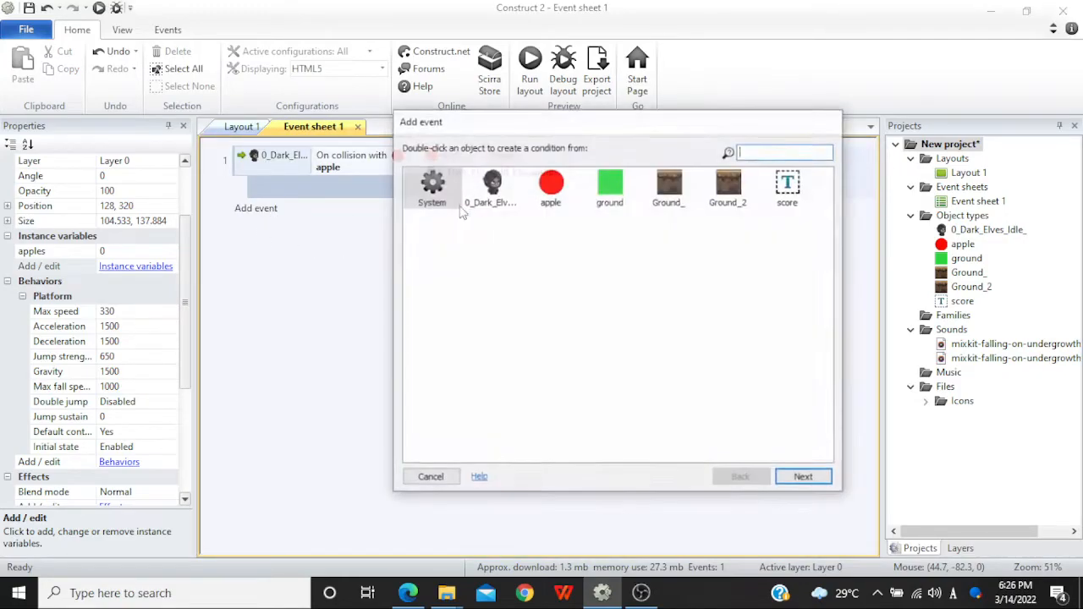
double_click(432, 186)
type("every")
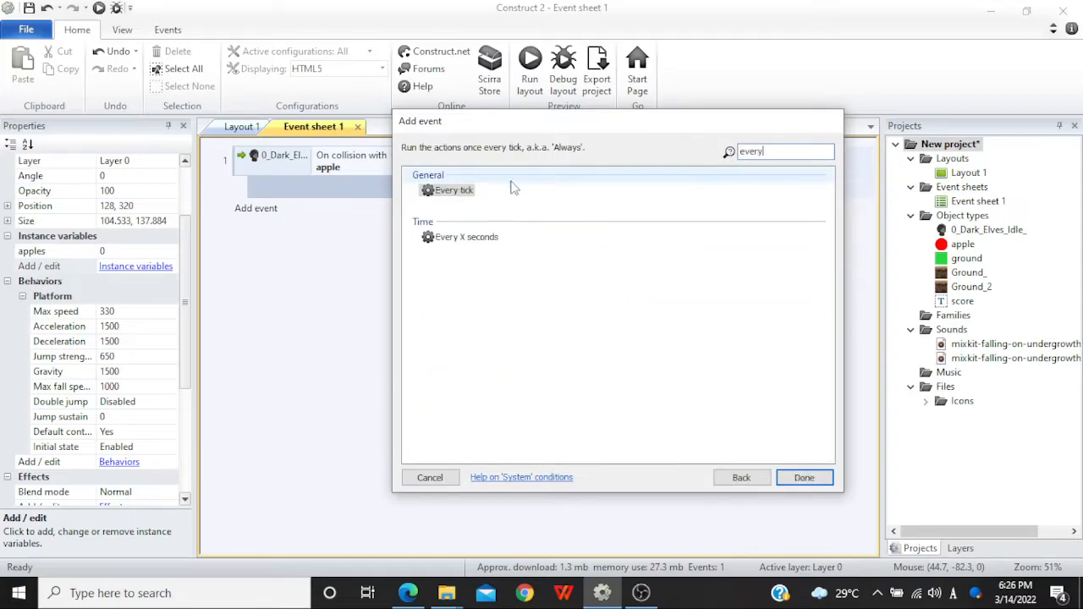
double_click(443, 191)
- Add a Set text action for the score object to the Every tick event, with the text 0_Dark_Elves_Idle_.apples
left_click(243, 126)
left_click(399, 198)
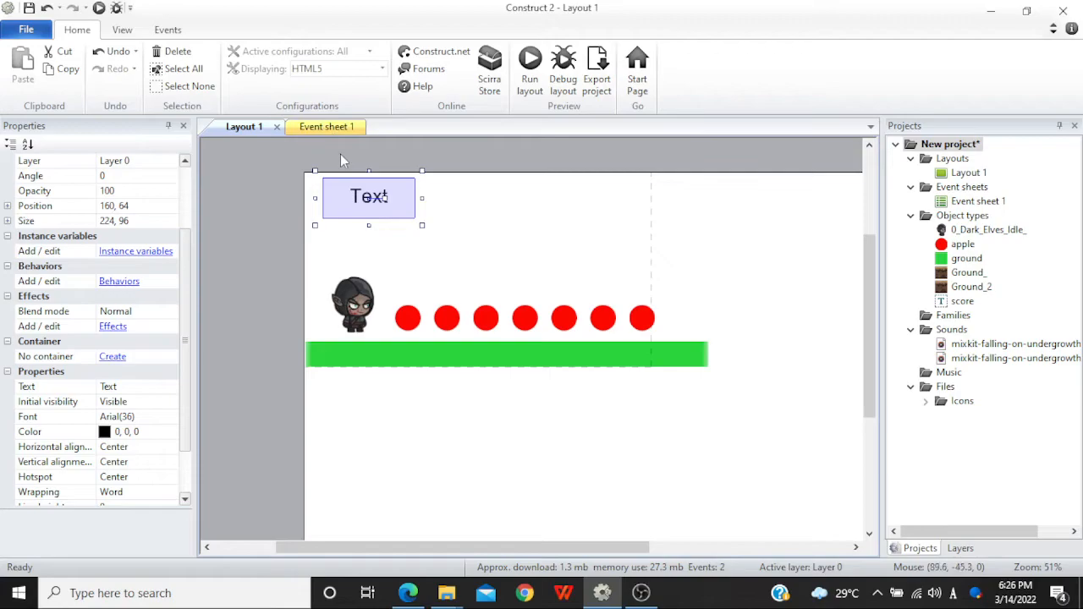
left_click(335, 128)
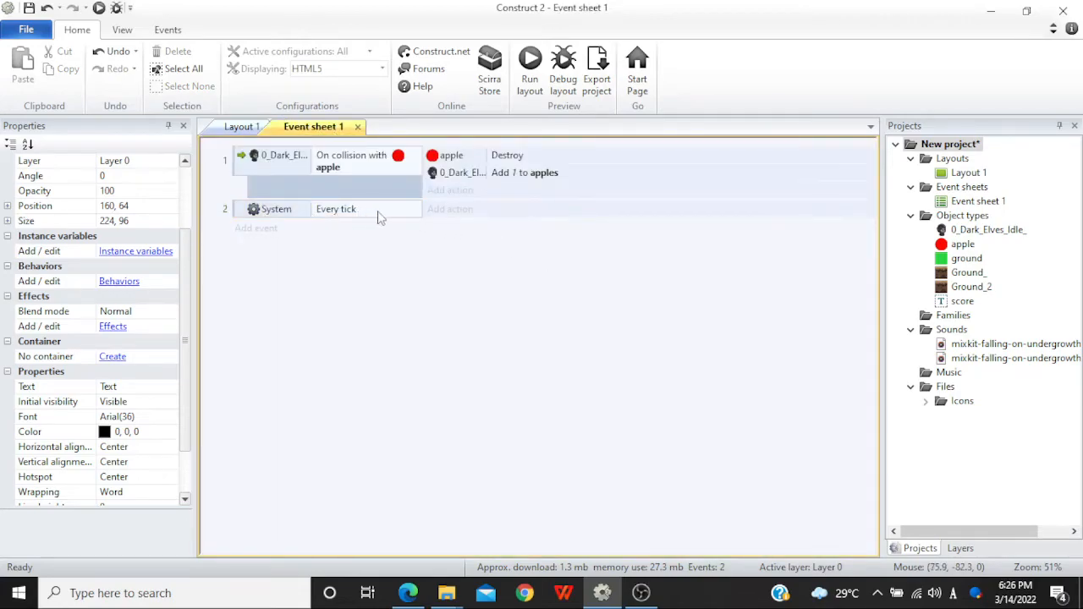
left_click(450, 208)
double_click(790, 182)
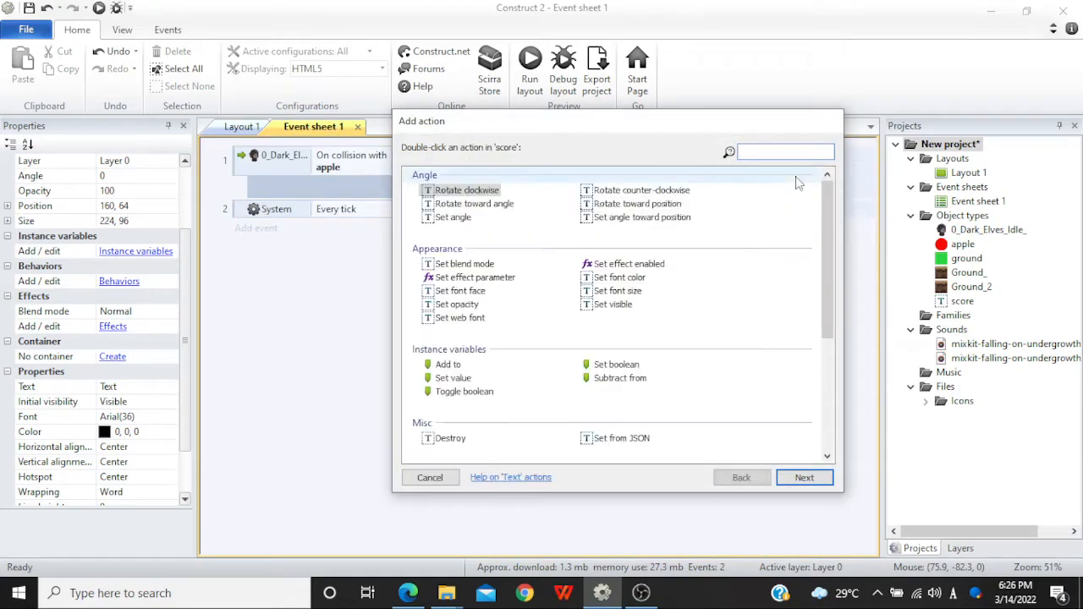
scroll(668, 288, "down", 5)
left_click(611, 379)
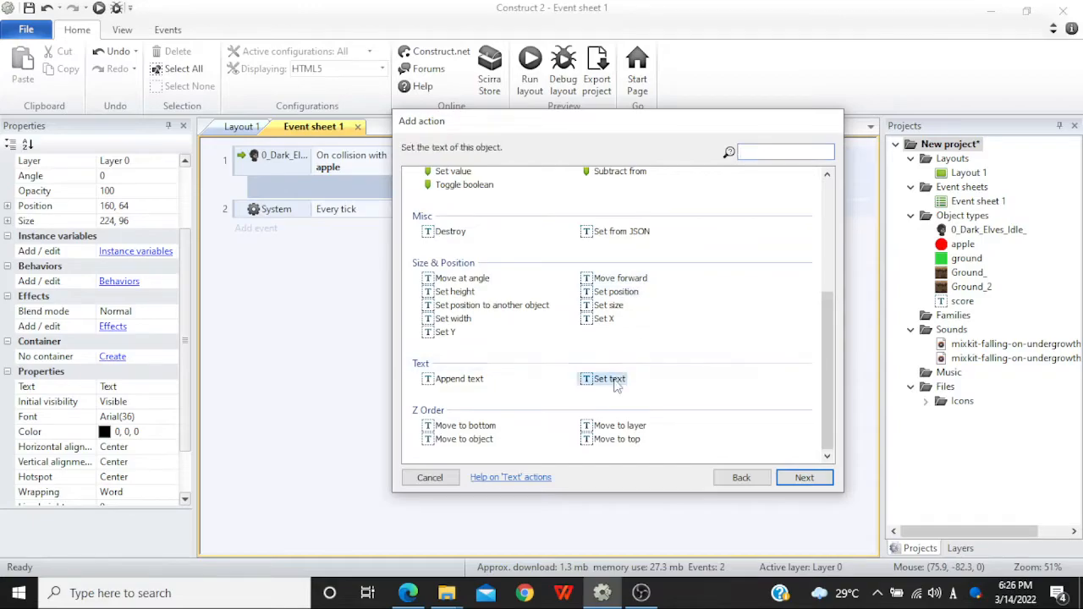
double_click(612, 380)
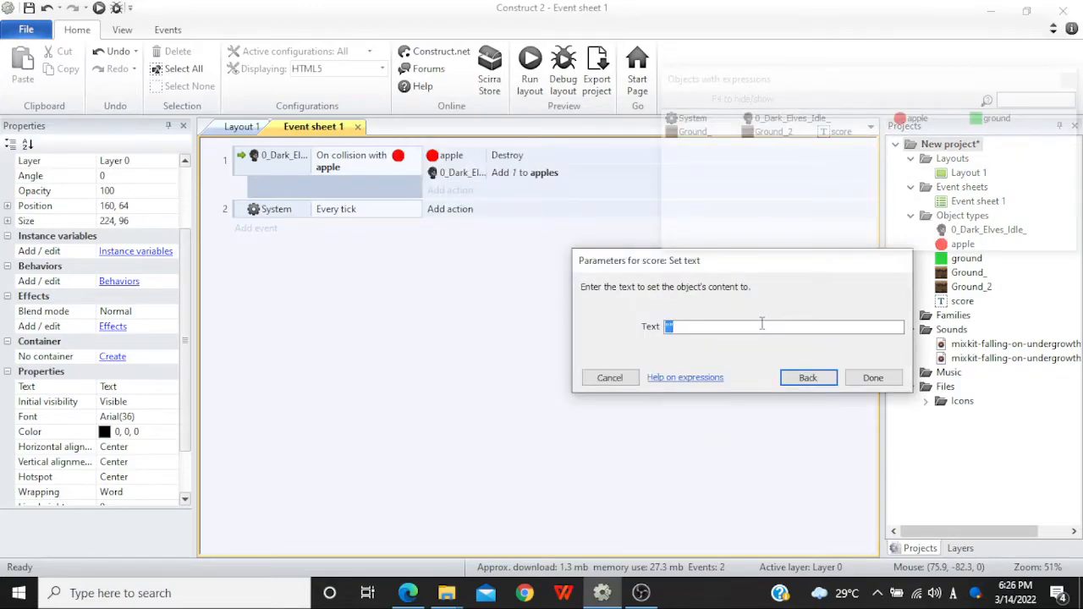
type("0_")
key("Return")
type(".A")
key("BackSpace")
type("app")
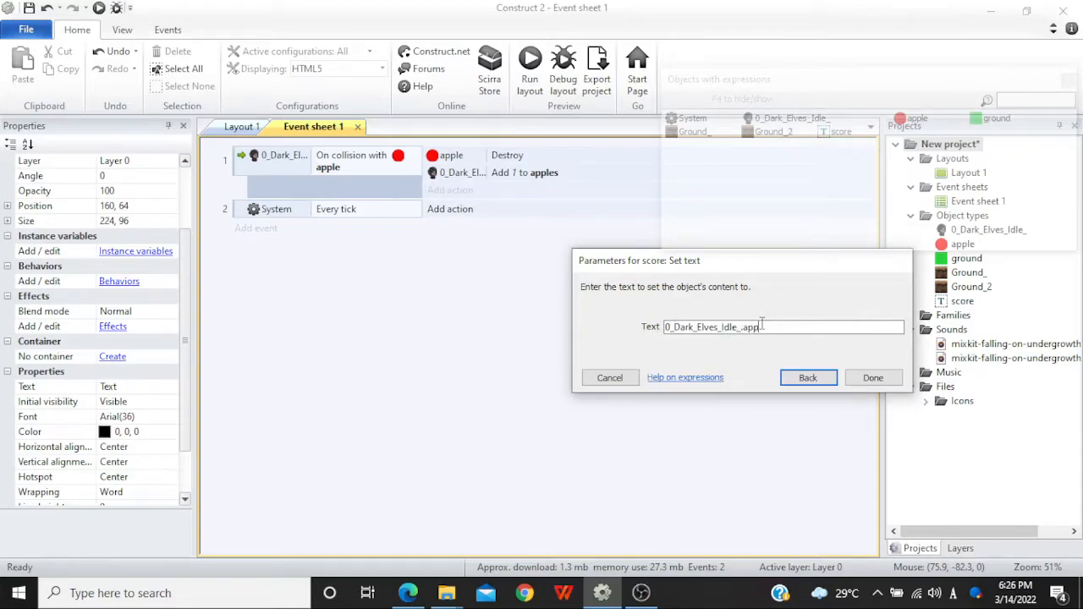
key("BackSpace")
key("BackSpace")
key("BackSpace")
type(".apples")
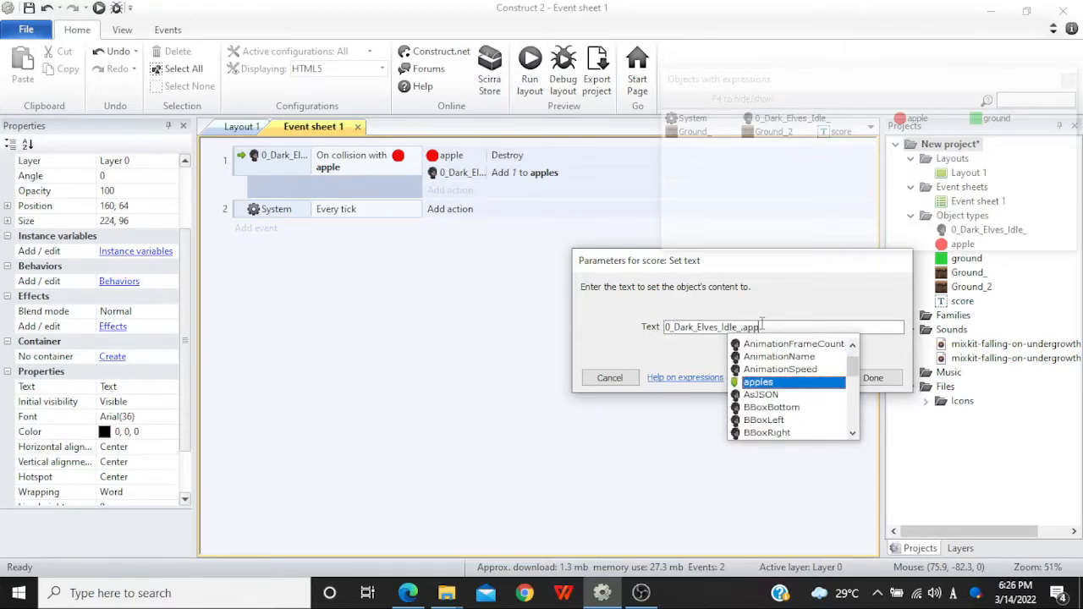
key("Return")
key("Return")
- Preview the layout, jump and run the dark elf through the apples to test the score text, and close the browser
left_click(98, 9)
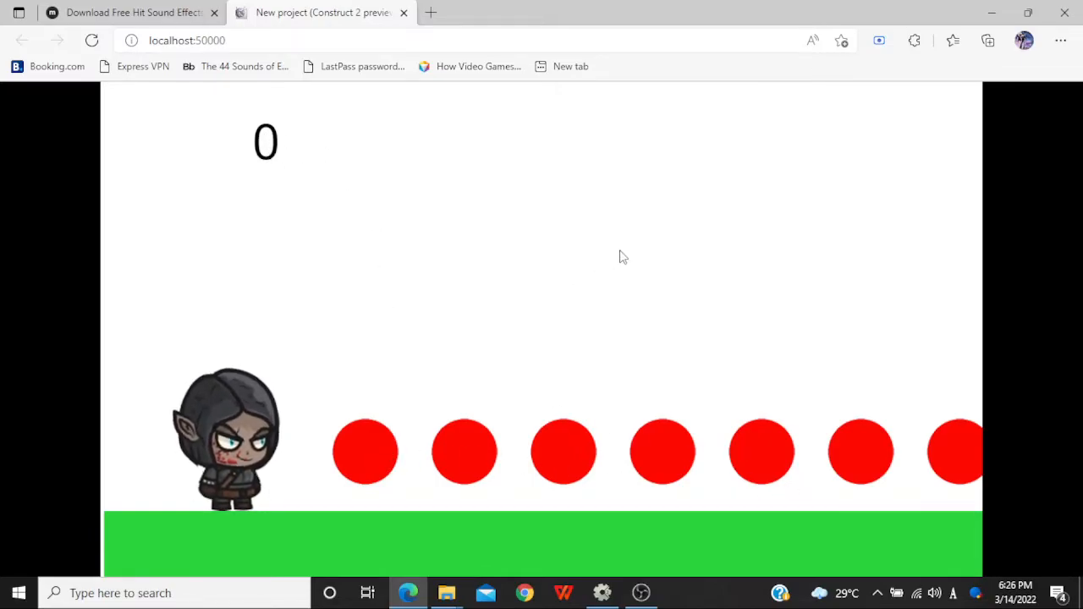
key("Up")
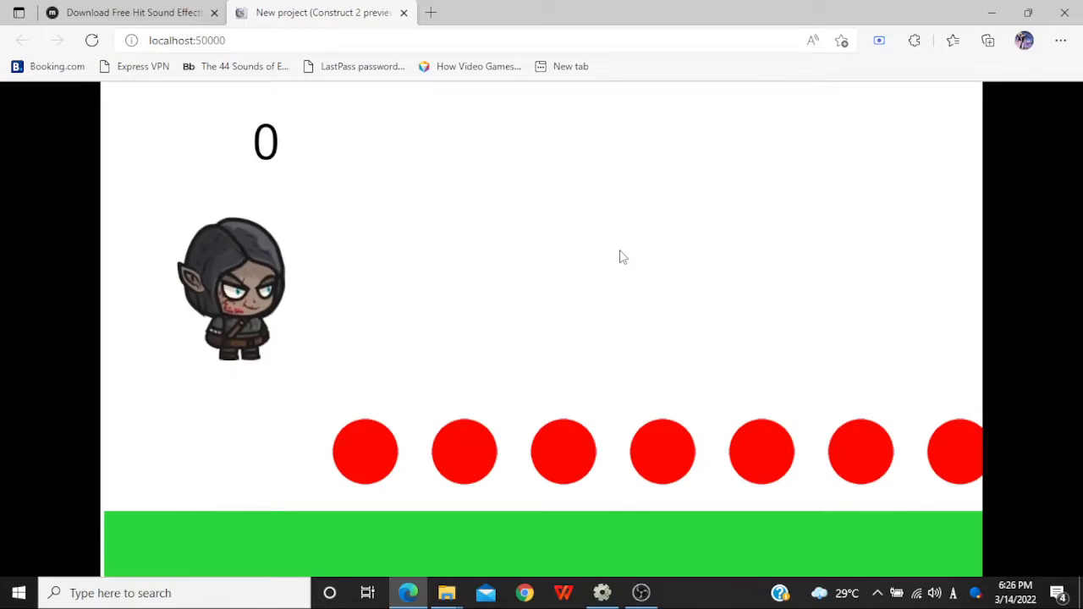
key("Right")
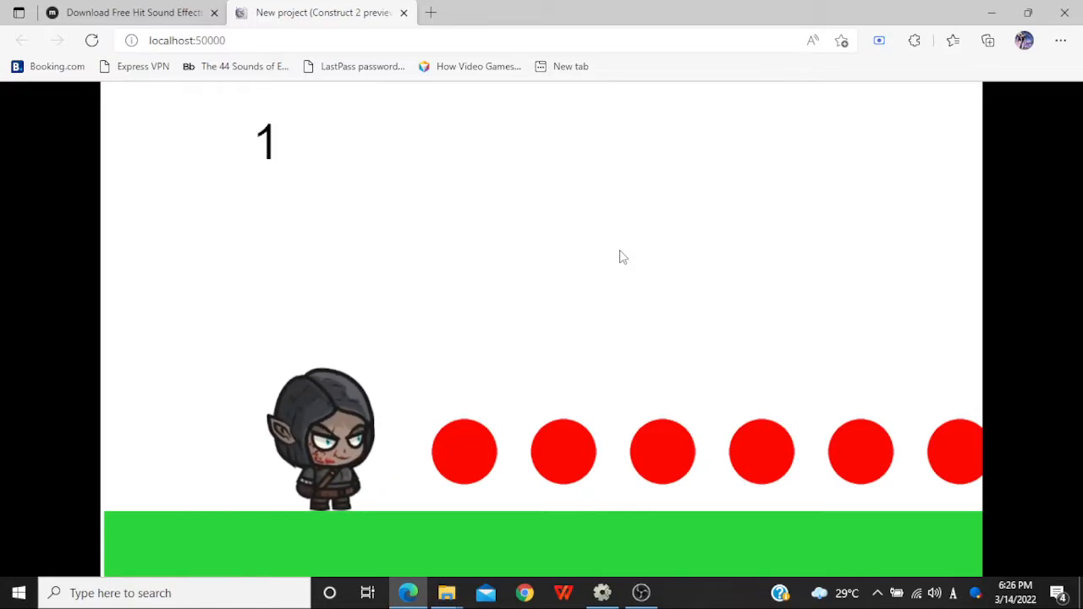
key("Right")
key("Right")
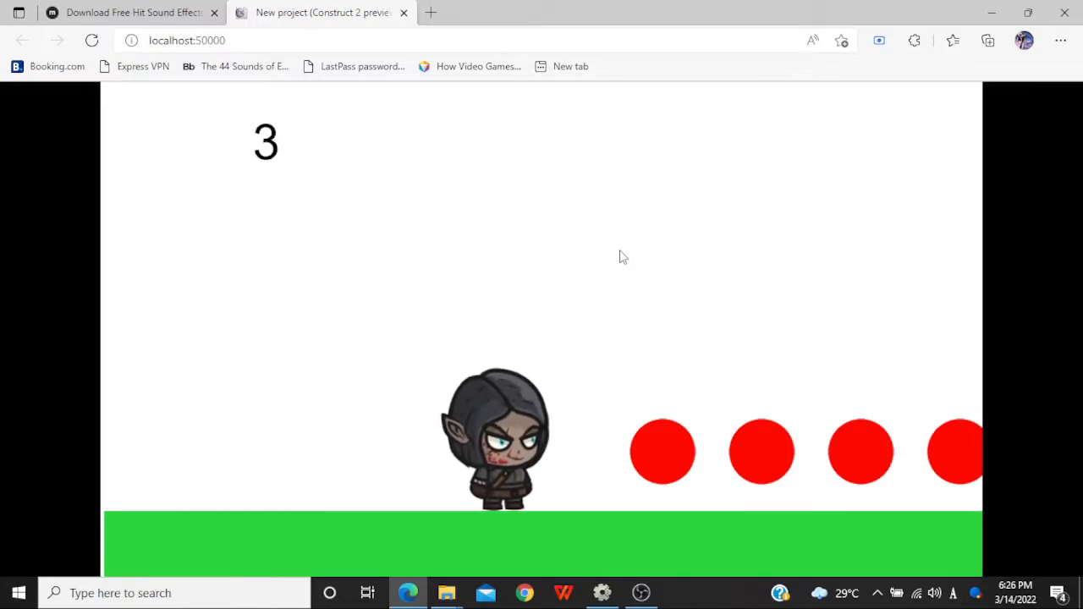
key("Right")
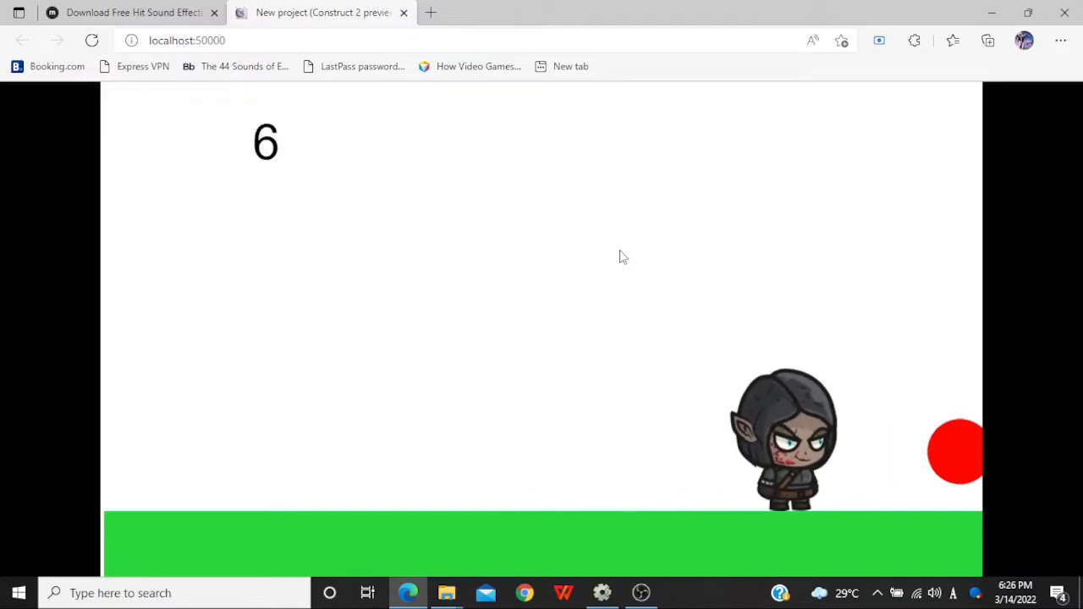
key("Left")
key("Up")
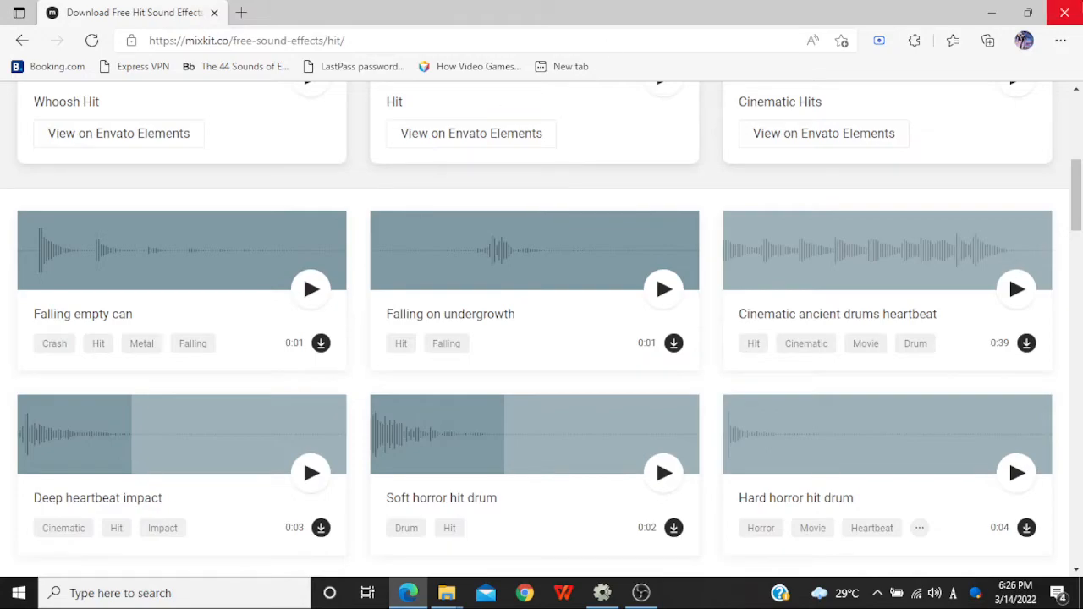
left_click(1064, 12)
left_click(241, 127)
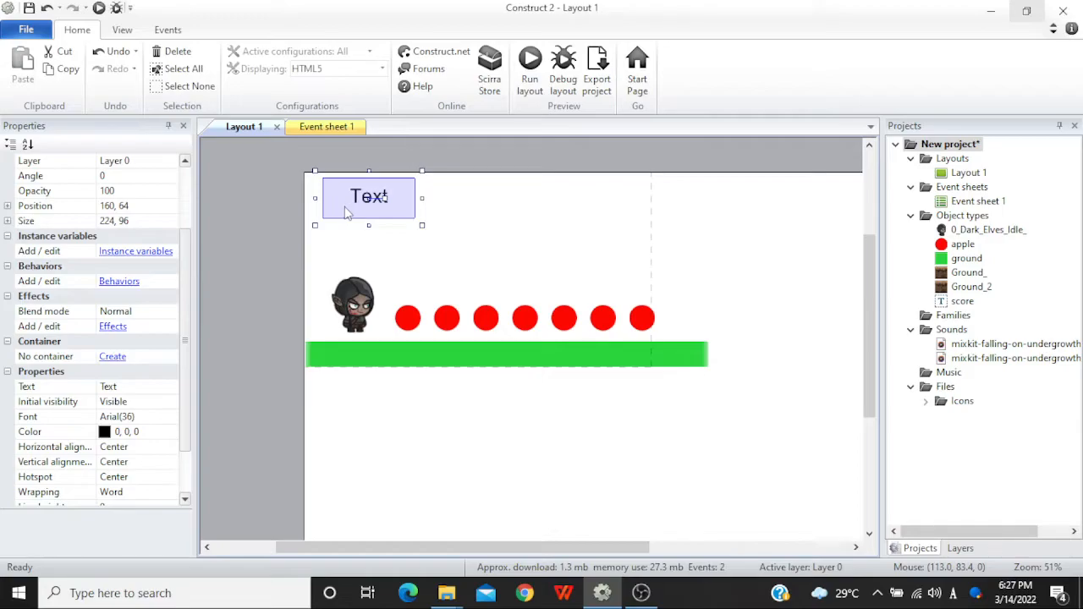
left_click(487, 271)
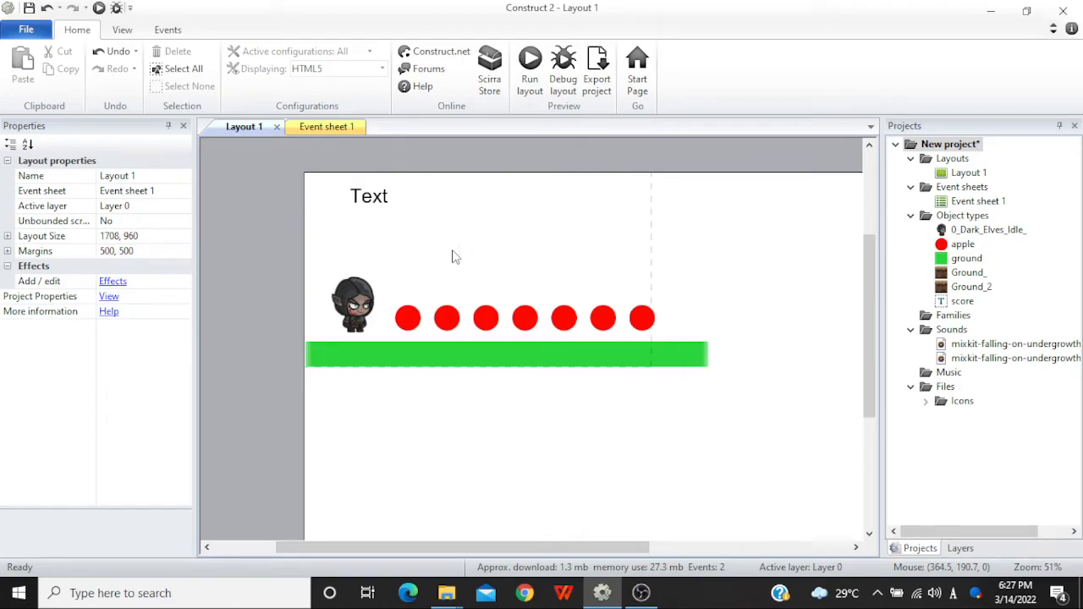
key("ctrl+Tab")
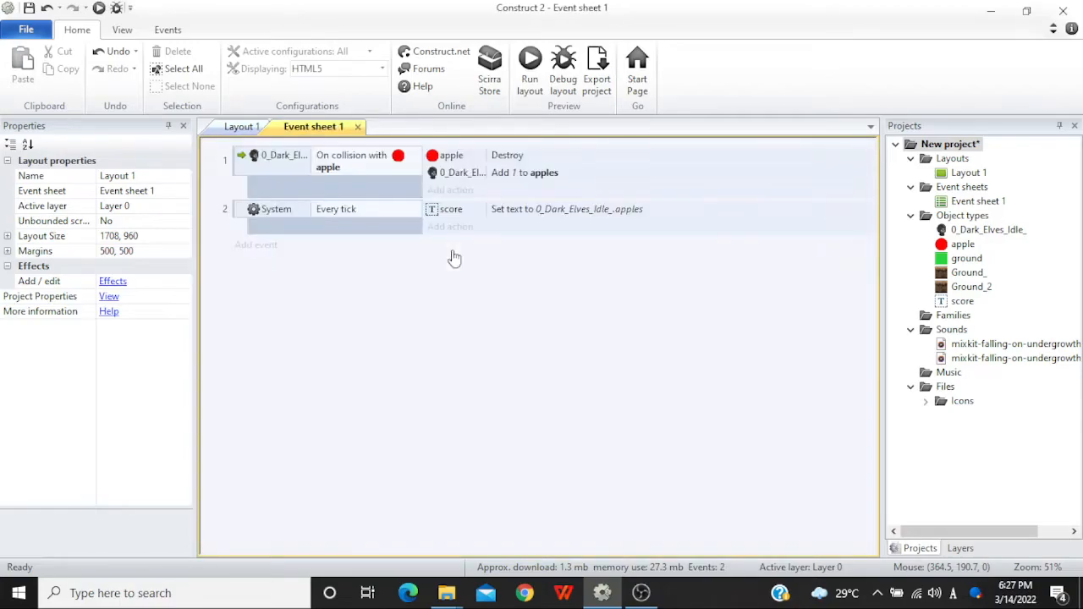
left_click(459, 191)
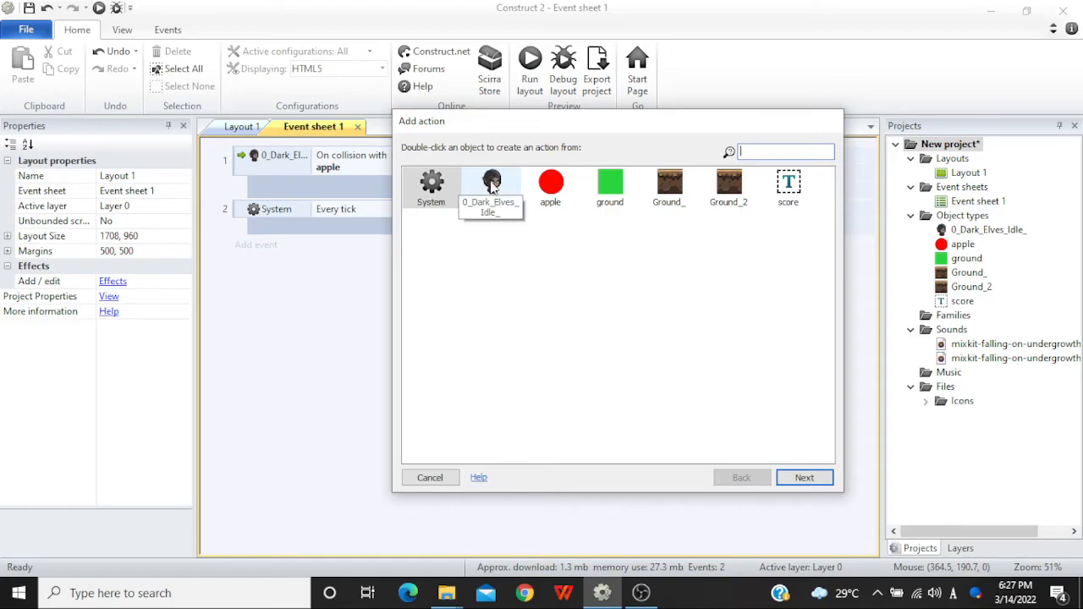
key("Escape")
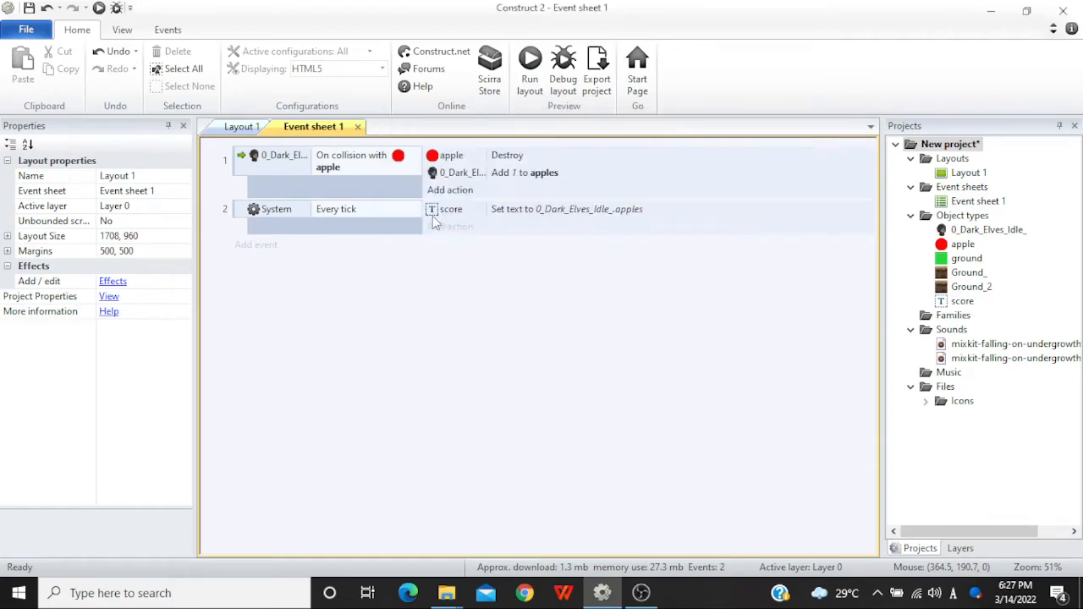
key("ctrl+Tab")
double_click(536, 244)
key("Escape")
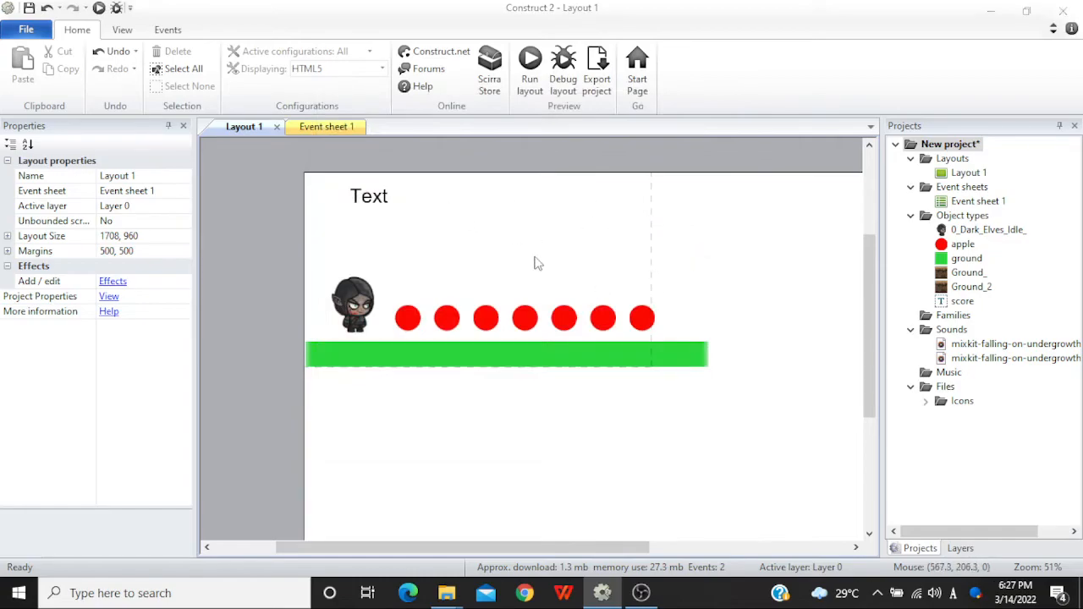
- Insert an Audio object into the project from Layout 1
double_click(715, 253)
scroll(756, 206, "down", 3)
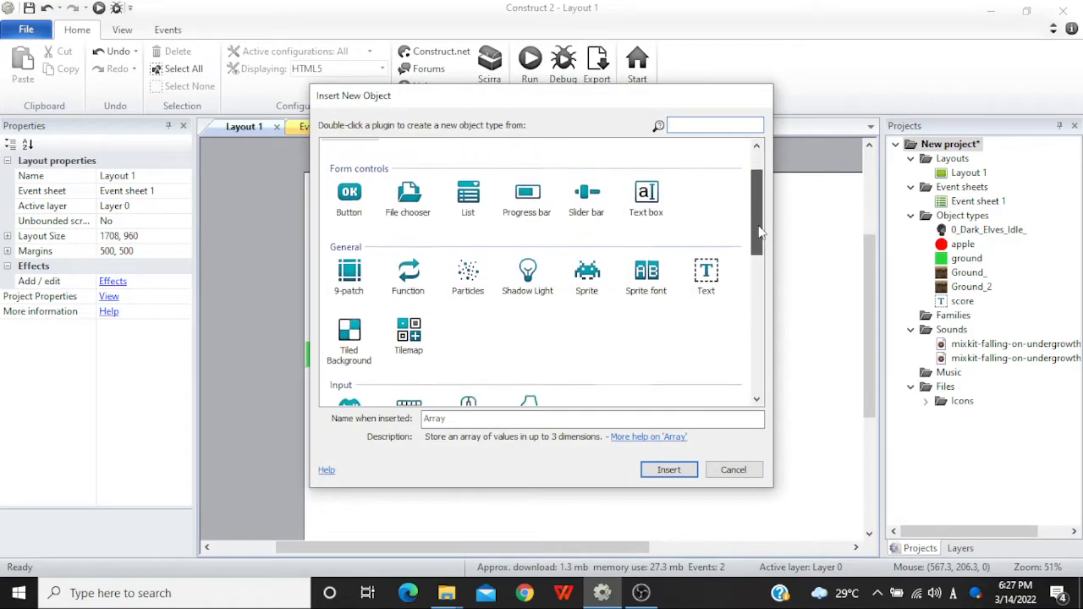
type("ound")
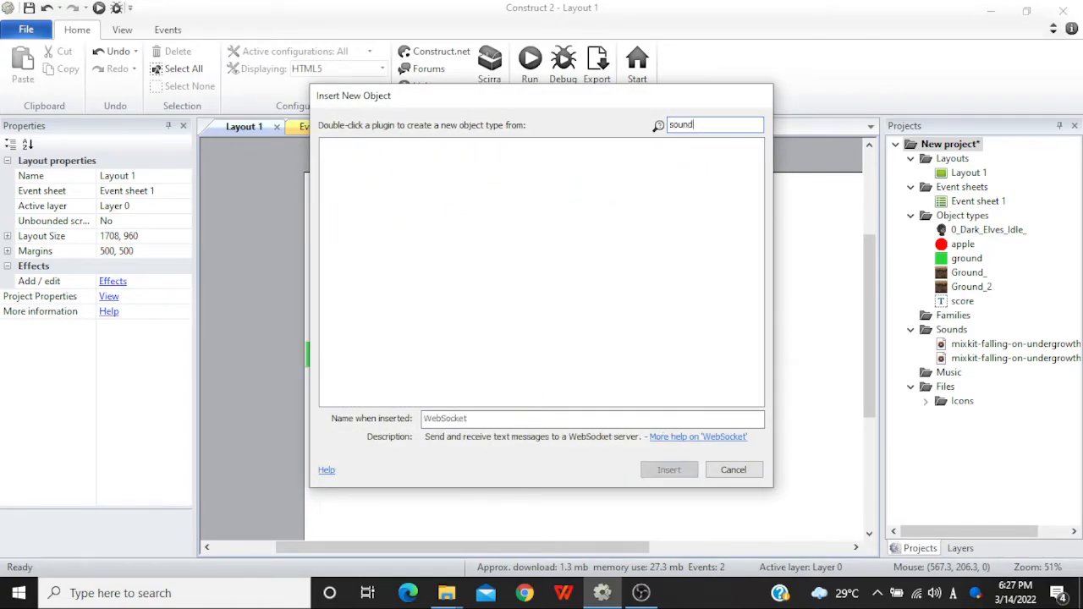
key("BackSpace")
key("BackSpace")
key("BackSpace")
key("BackSpace")
left_click_drag(757, 184, 762, 273)
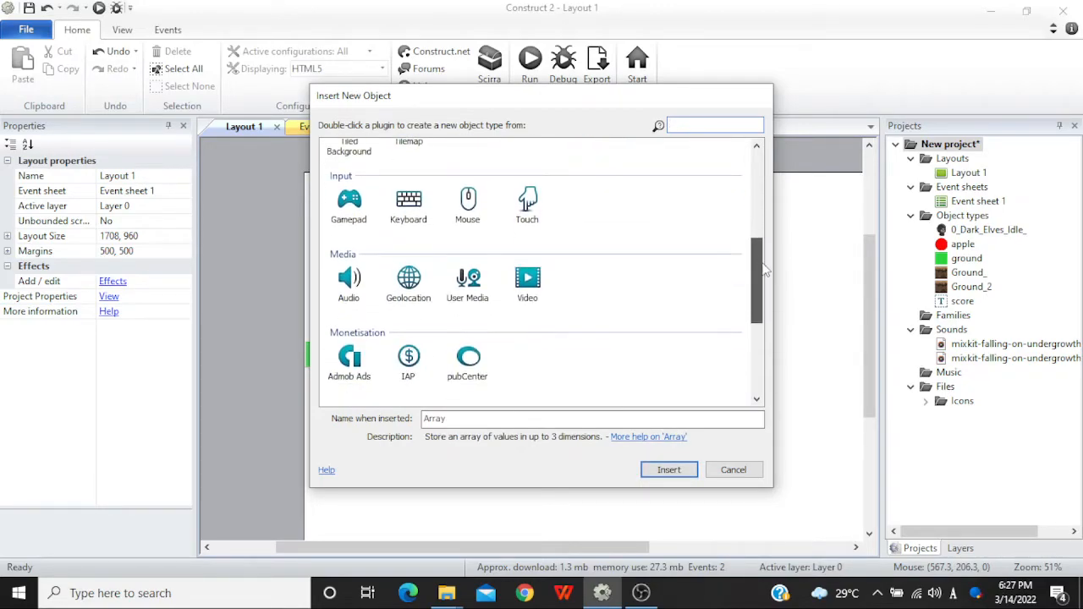
double_click(351, 286)
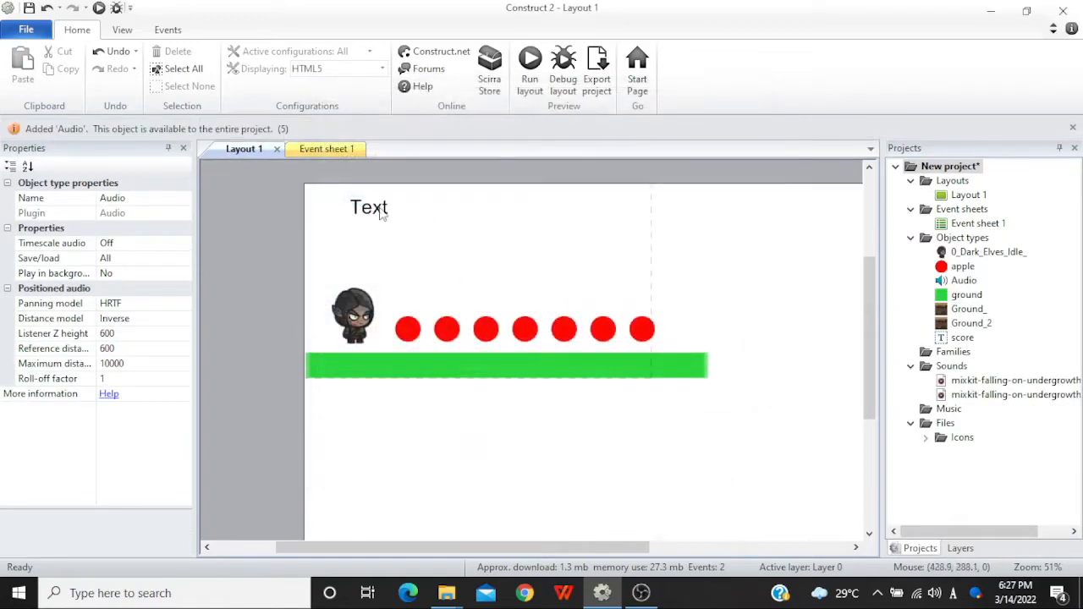
- Add an Audio Play action to the apple collision event with mixkit-falling-on-undergrowth-390, not looping, at volume 0
left_click(332, 152)
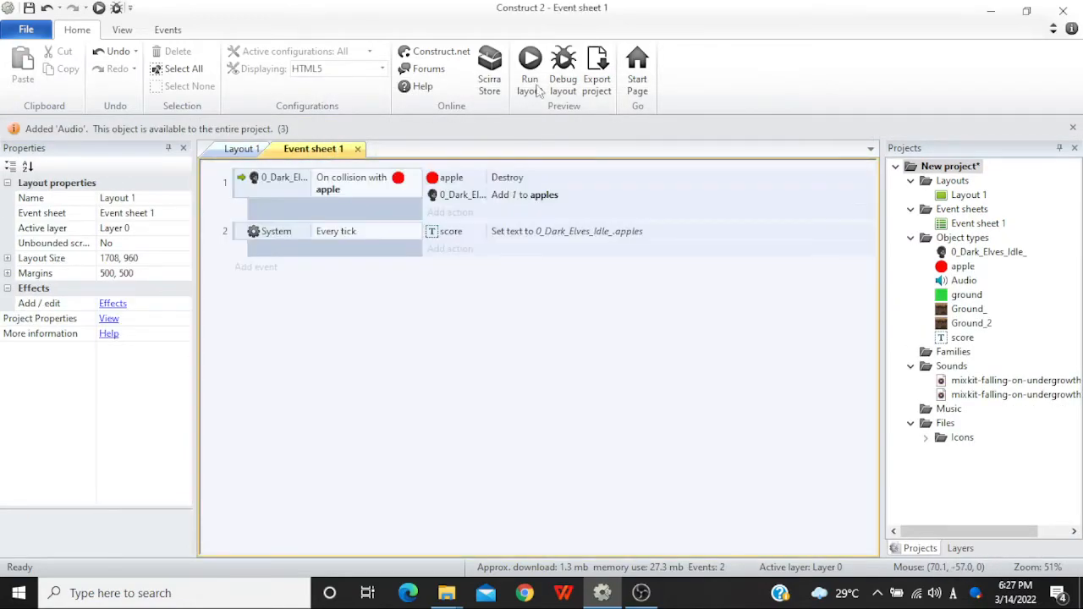
double_click(463, 213)
double_click(610, 188)
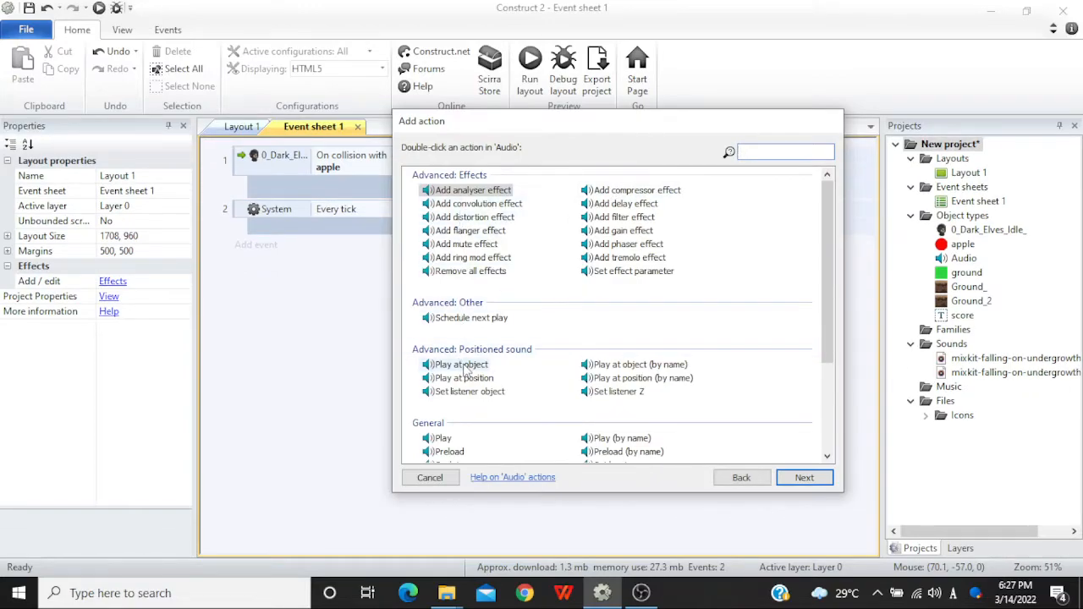
left_click(462, 365)
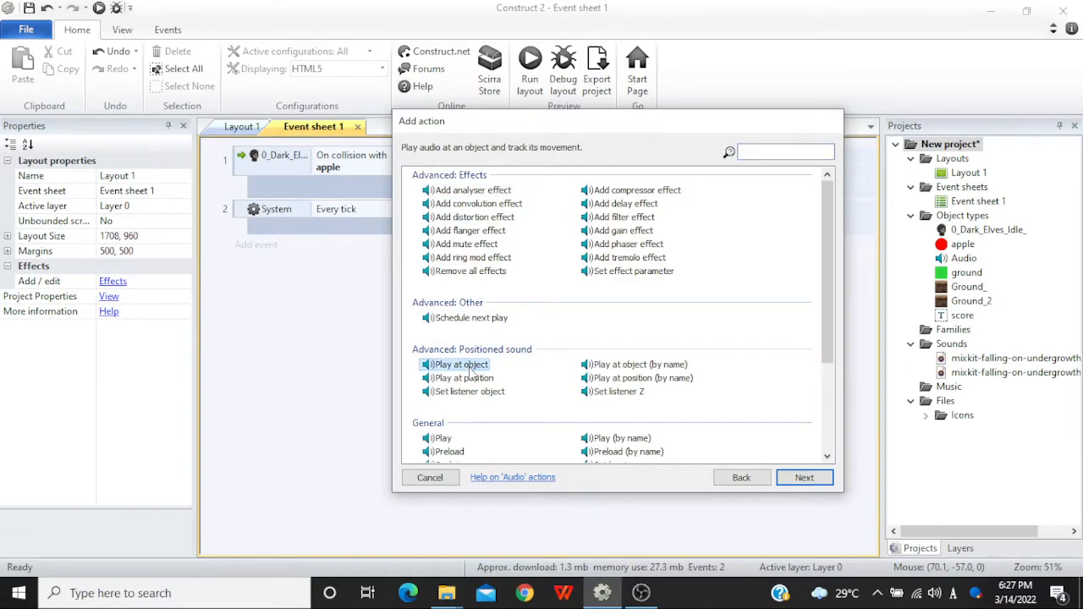
left_click(442, 438)
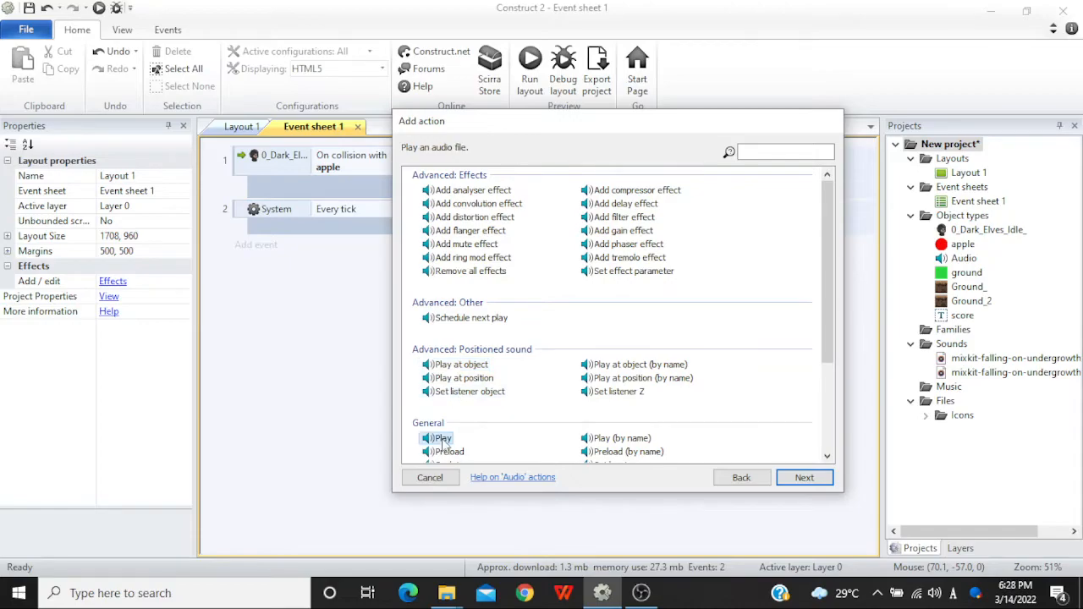
double_click(442, 438)
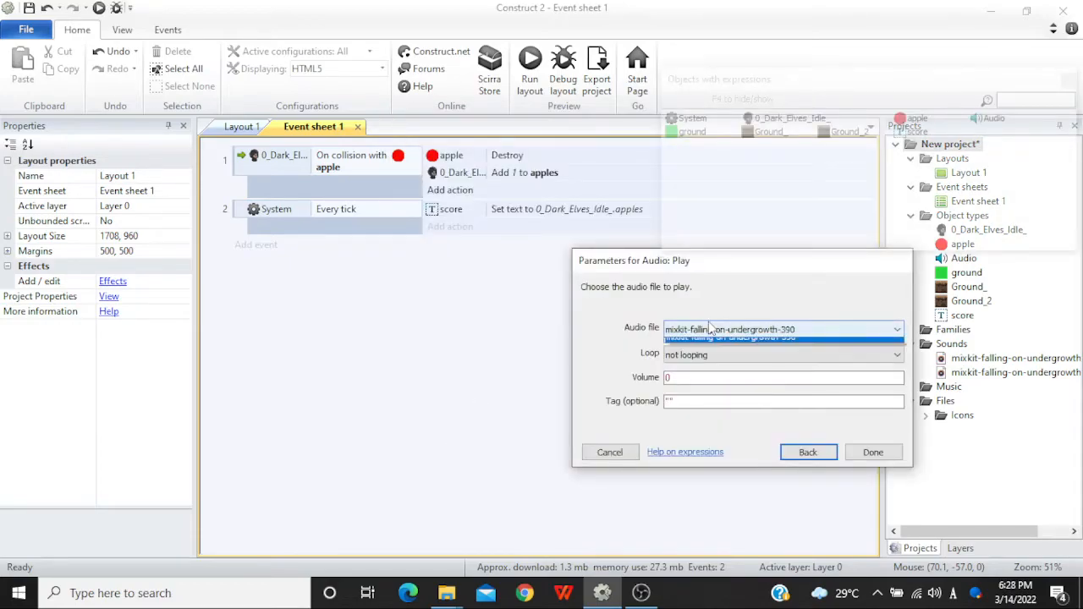
left_click_drag(696, 263, 437, 170)
left_click(427, 233)
left_click(412, 256)
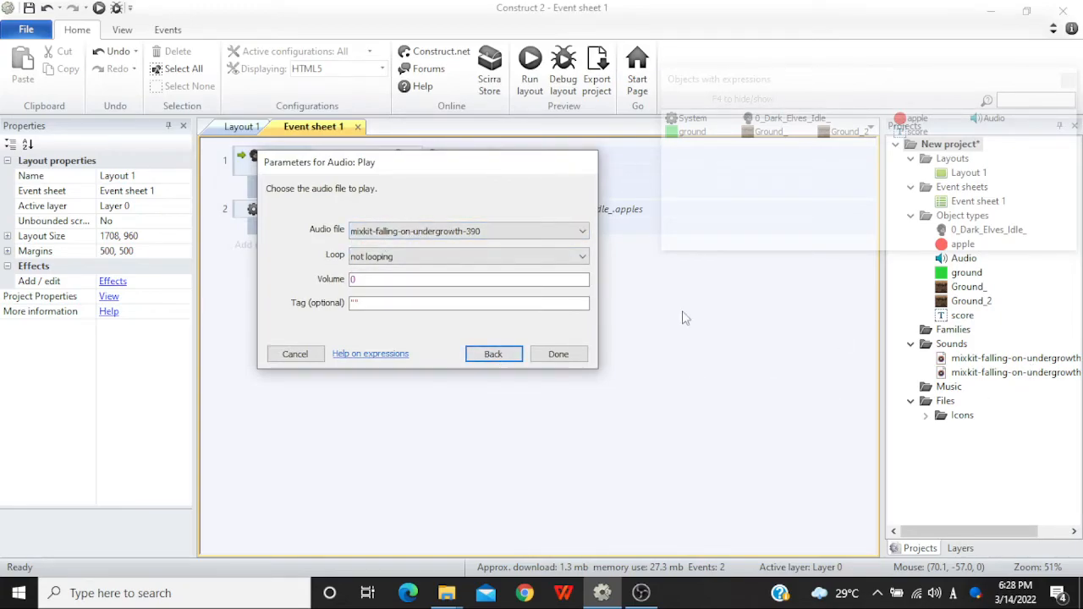
left_click(558, 354)
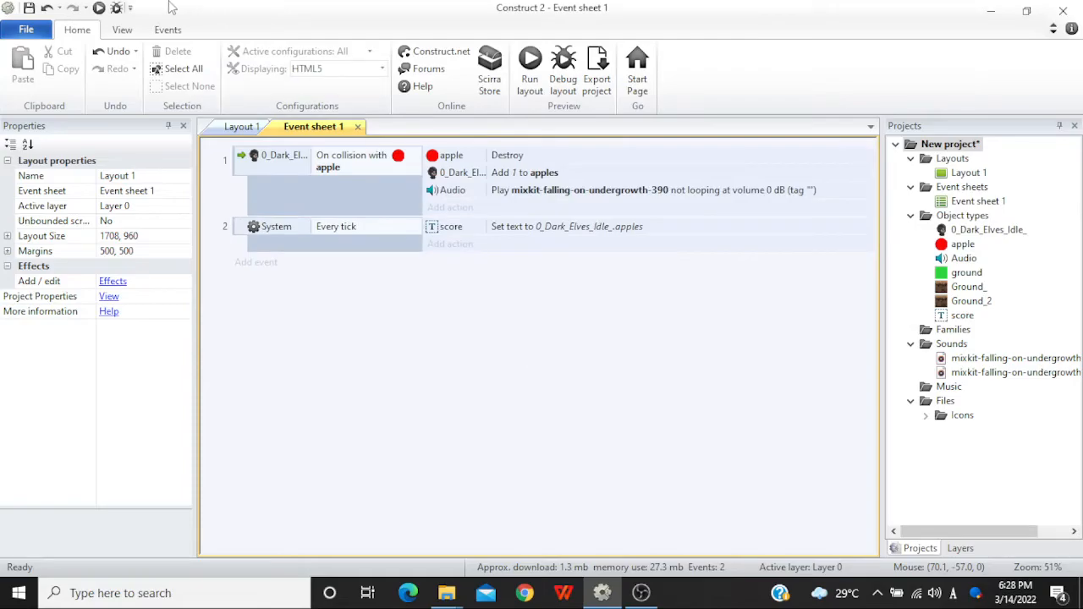
- Preview the layout, run the dark elf through all the apples and jump to test the hit sound and score, and return to the editor
left_click(99, 8)
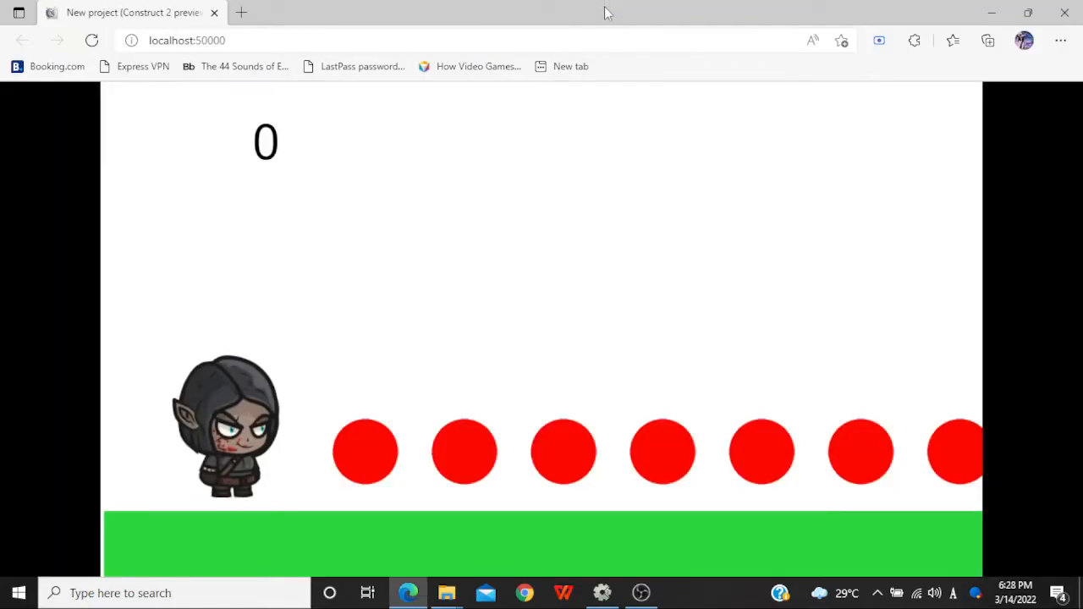
key("Right")
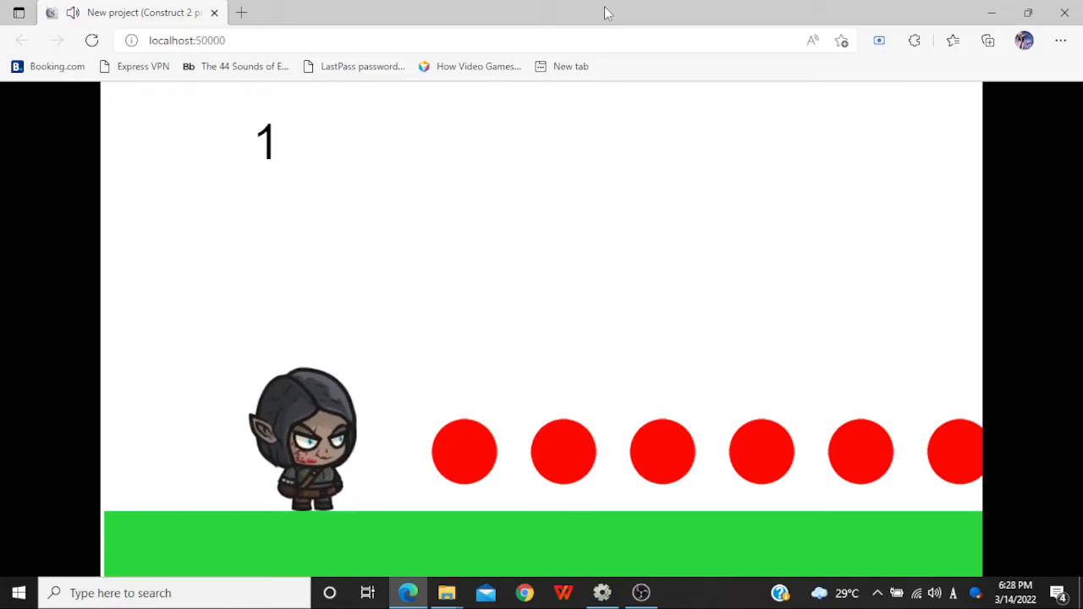
key("Right")
key("Right")
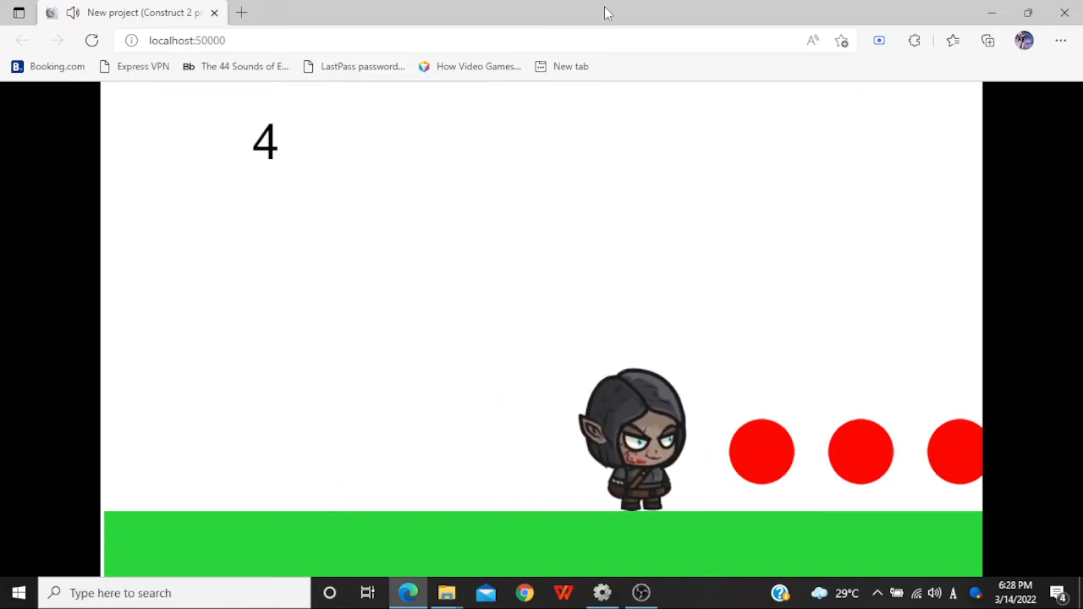
key("Right")
key("Left")
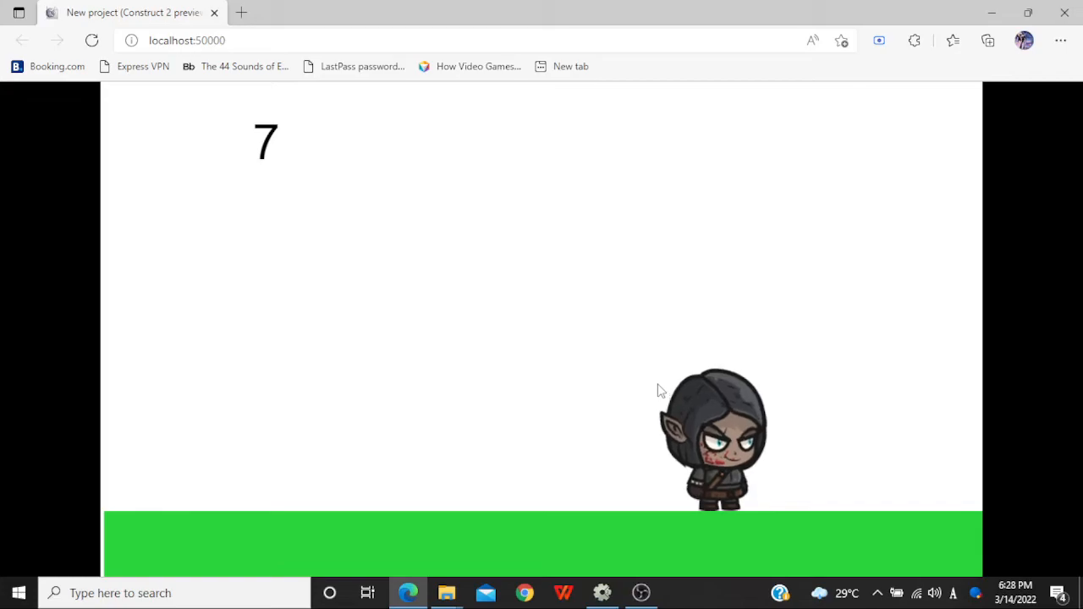
key("Up")
key("Left")
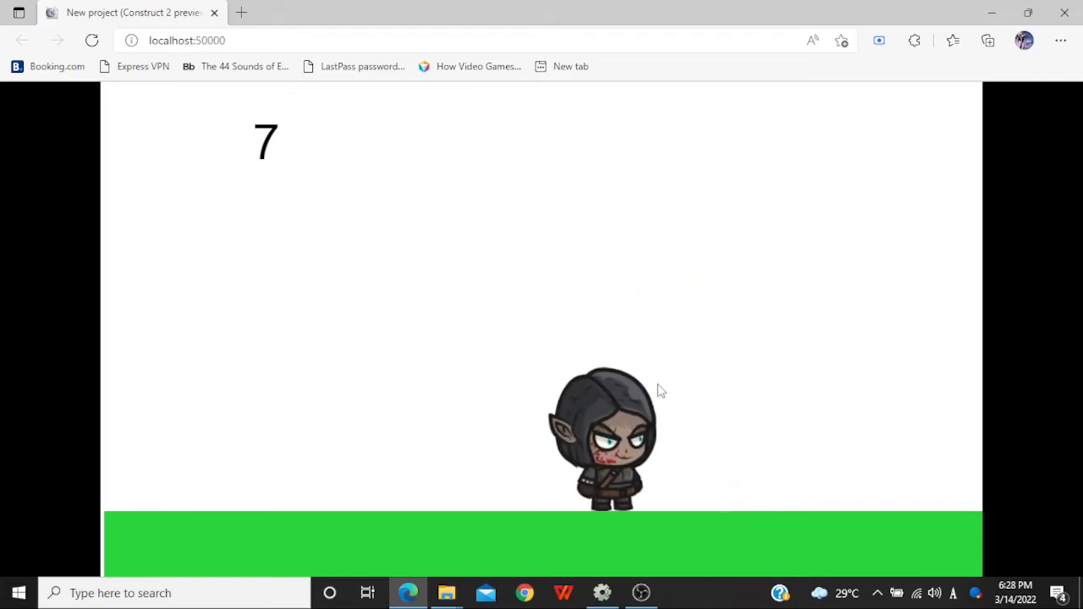
key("alt+Tab")
- In Layout 1, select the dark elf together with the row of apples and shift them slightly to the left
left_click(243, 127)
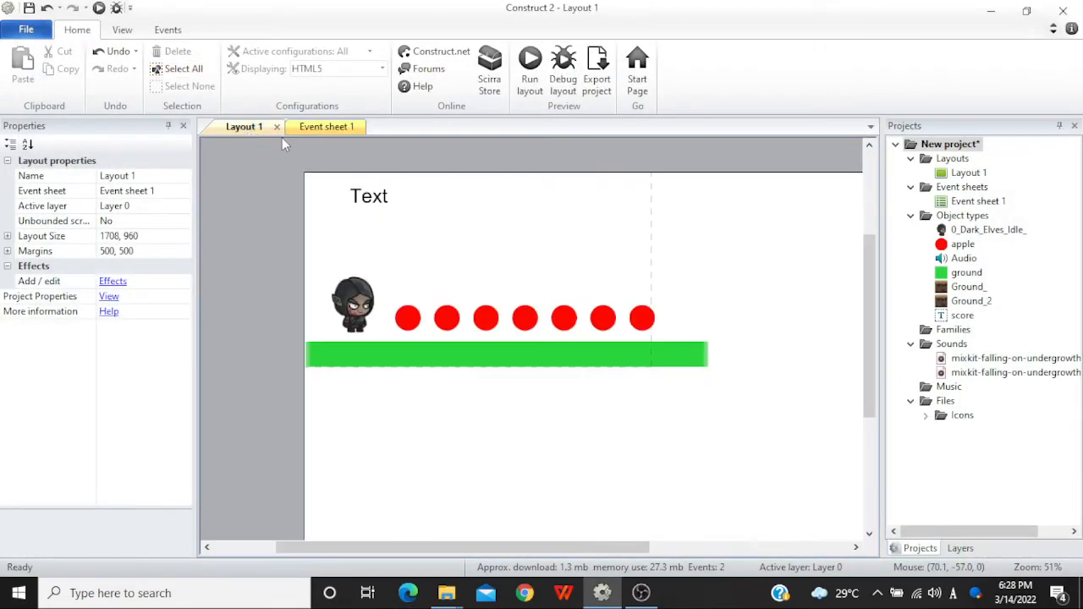
left_click_drag(680, 249, 337, 326)
left_click(689, 292)
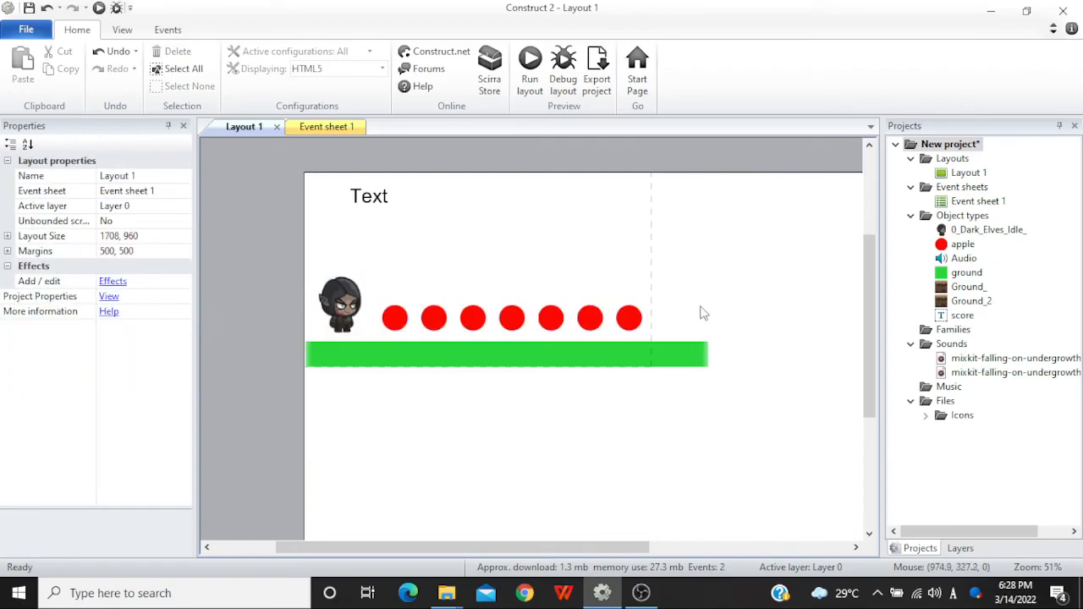
- Shorten the green ground sprite from its right end to a size of 896 by 64, and deselect it
left_click(688, 347)
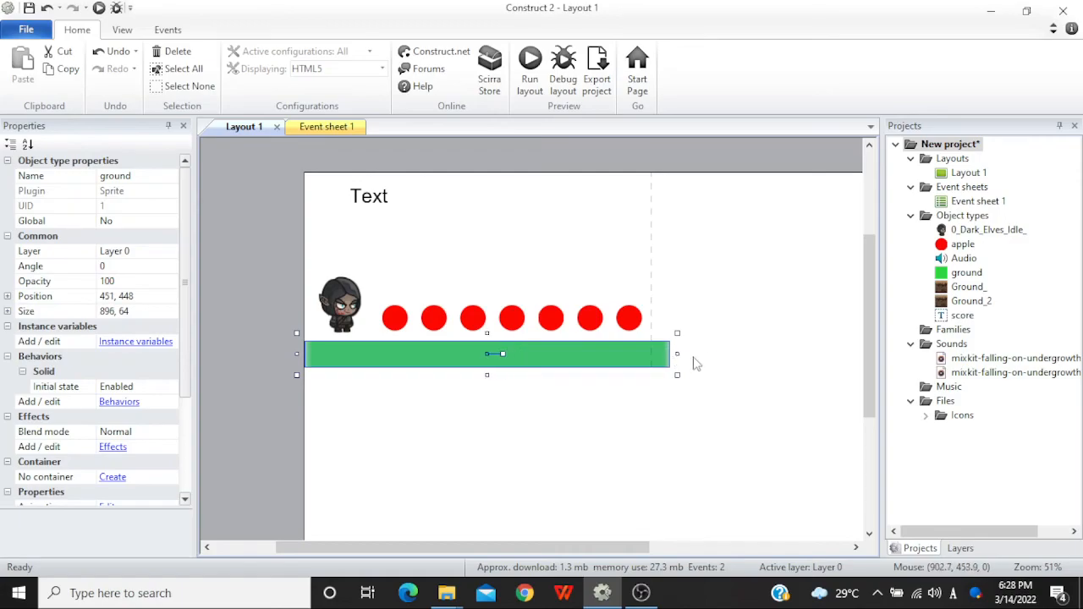
left_click(689, 372)
mouse_move(640, 592)
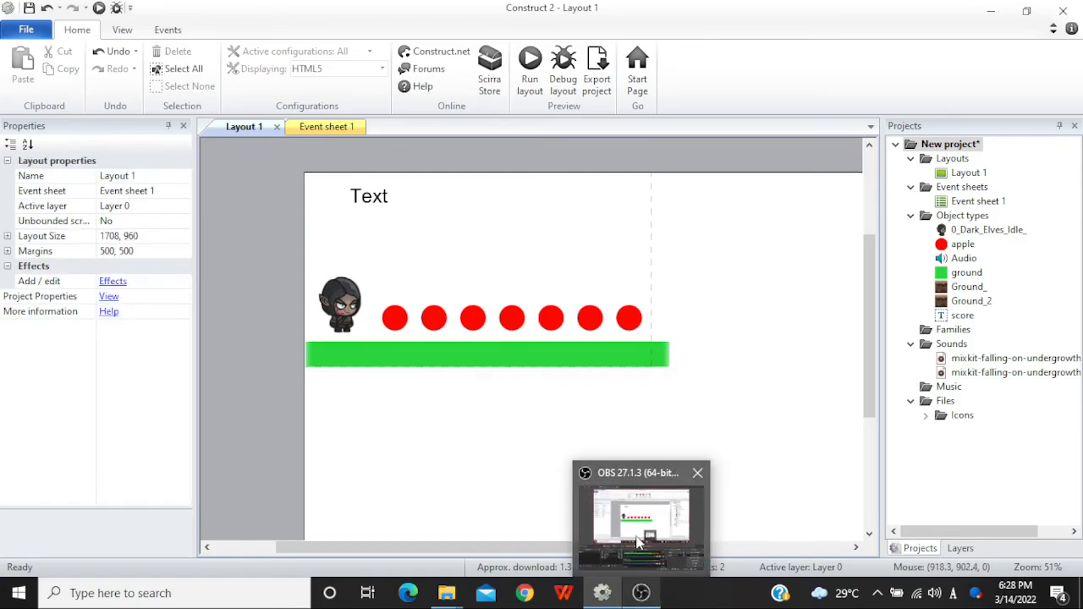